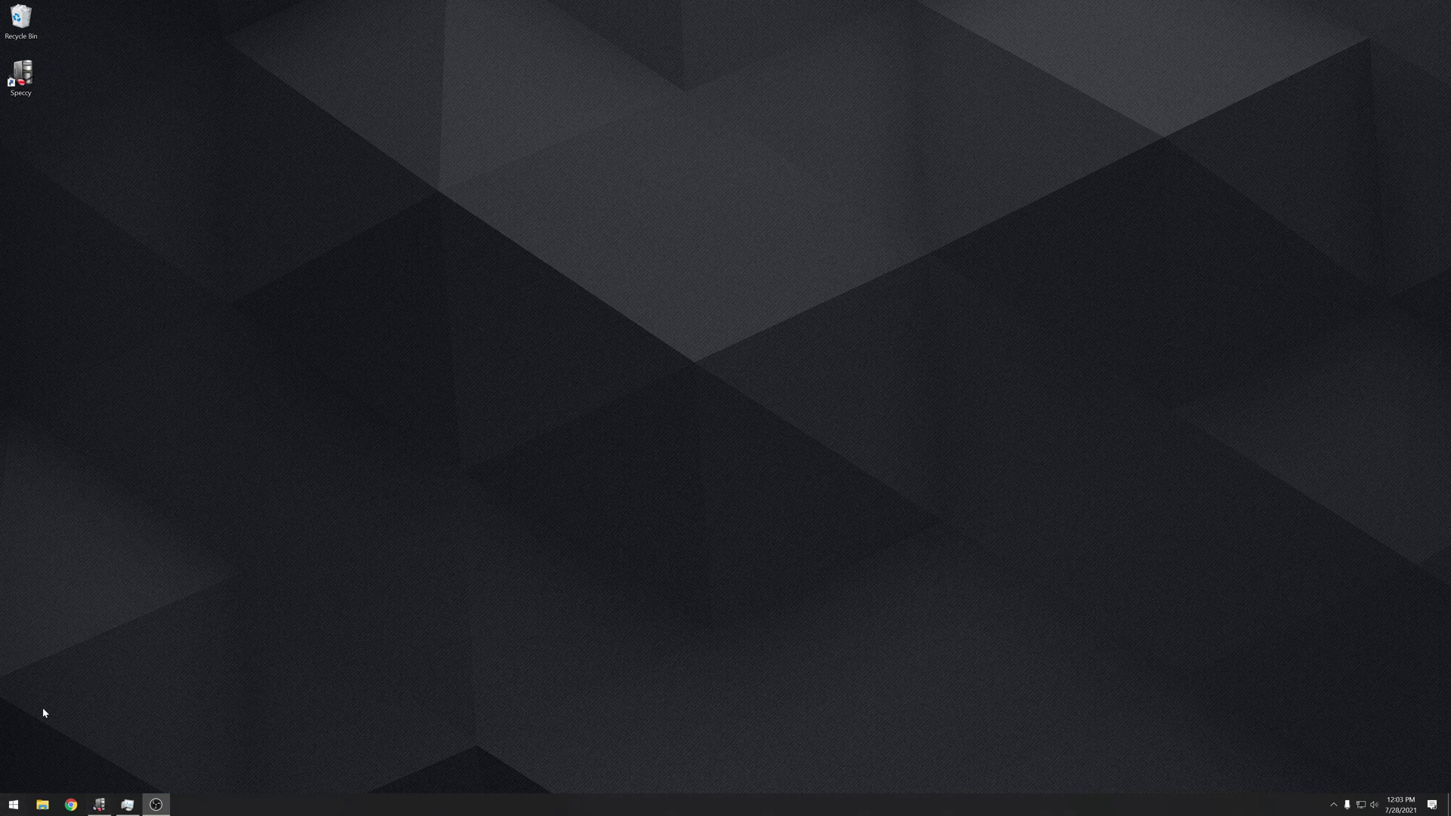
Launch Adobe Illustrator 2021 from the Windows Start menu
left_click(12, 803)
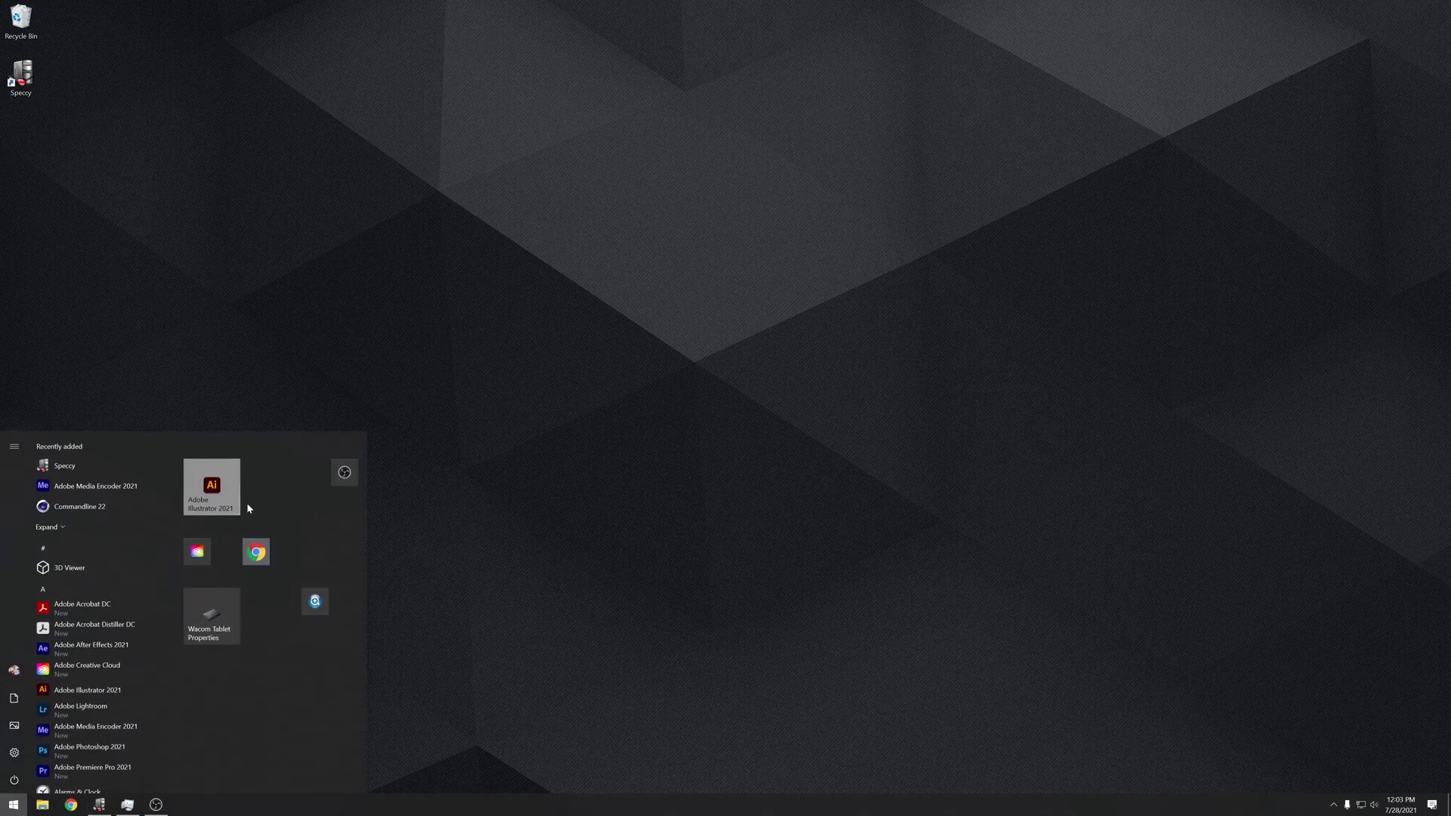
left_click(227, 494)
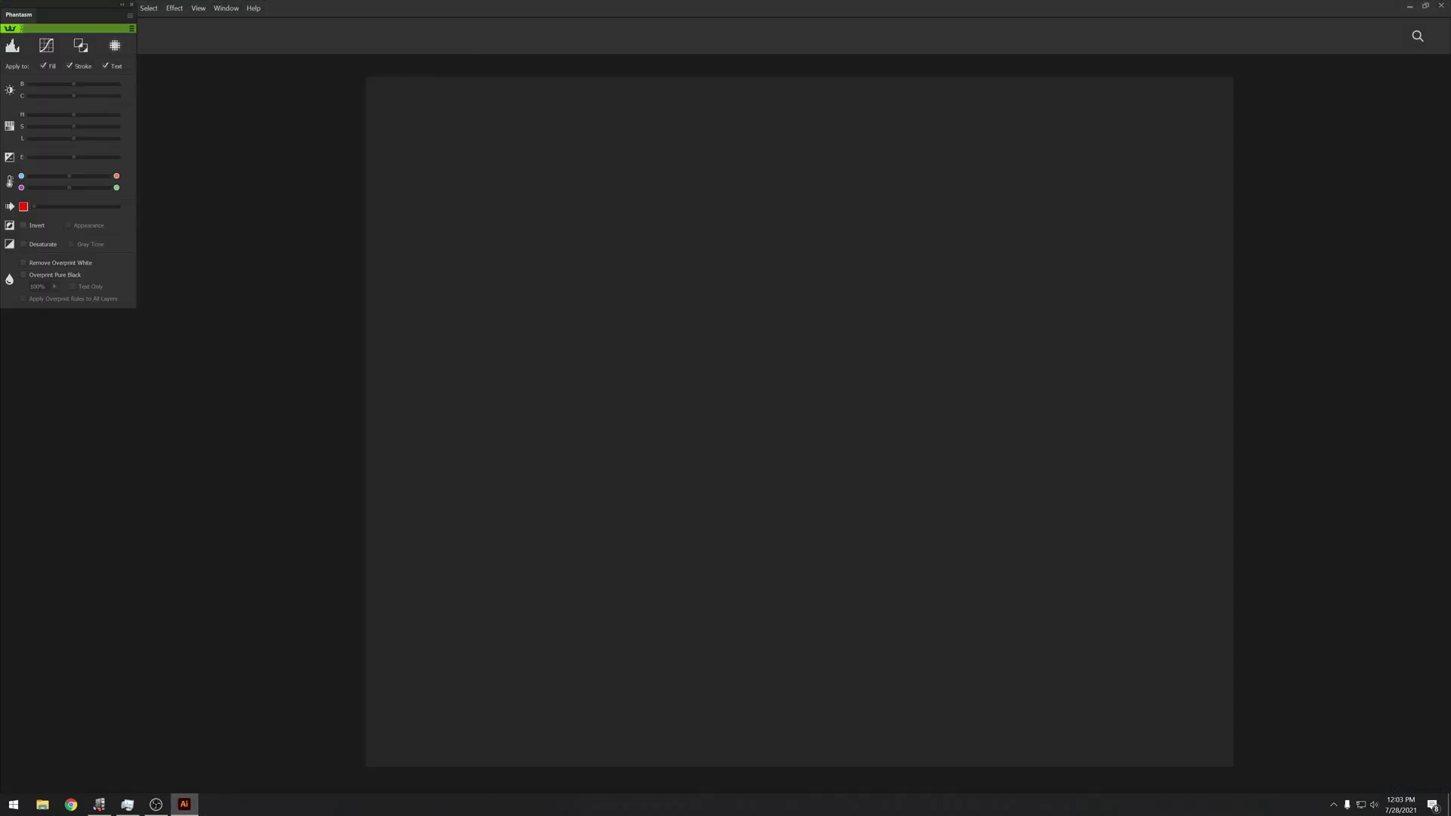
Centre the Speccy window, review its system Summary, then close Speccy
left_click_drag(1449, 250, 935, 249)
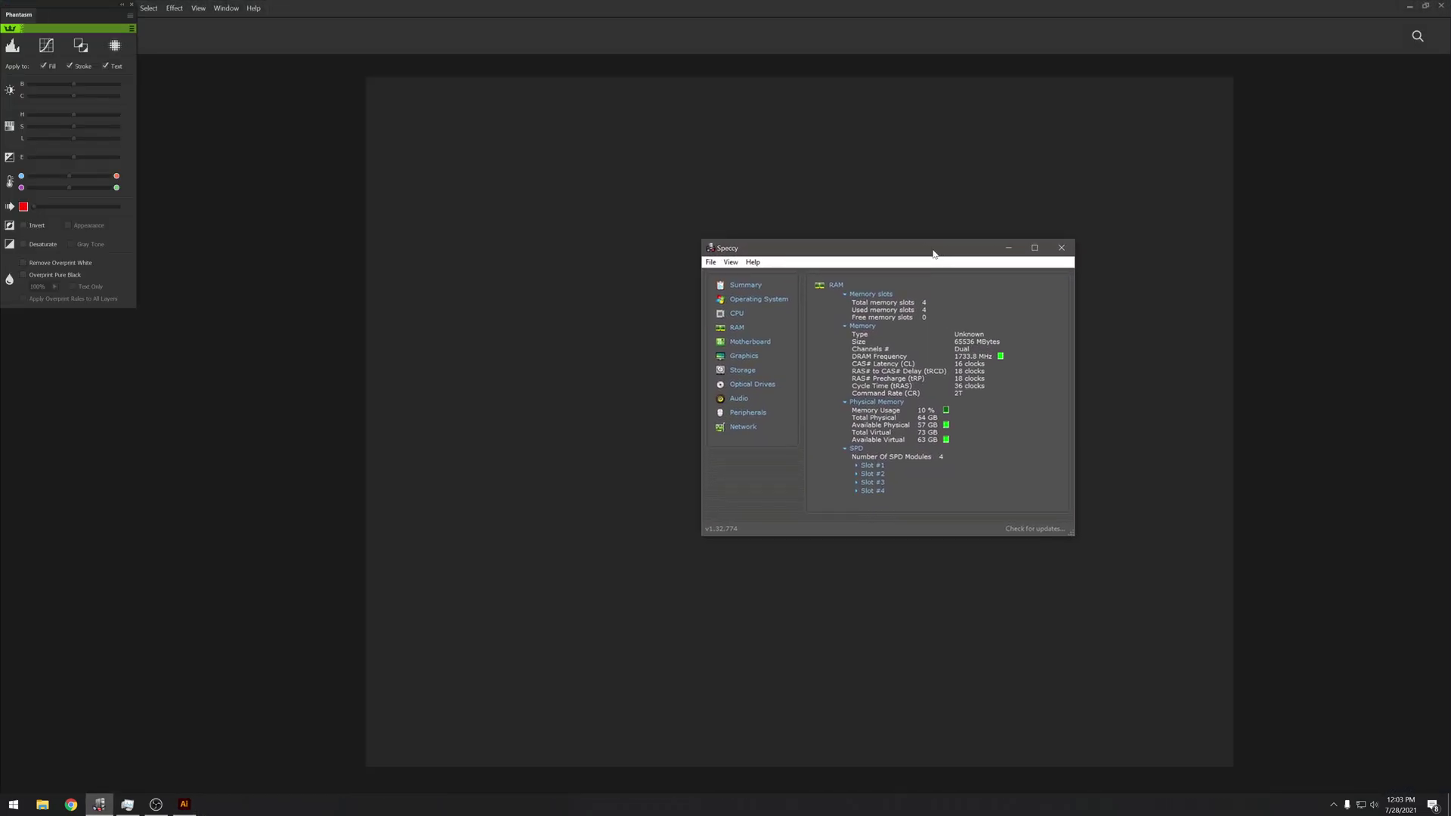
left_click(758, 288)
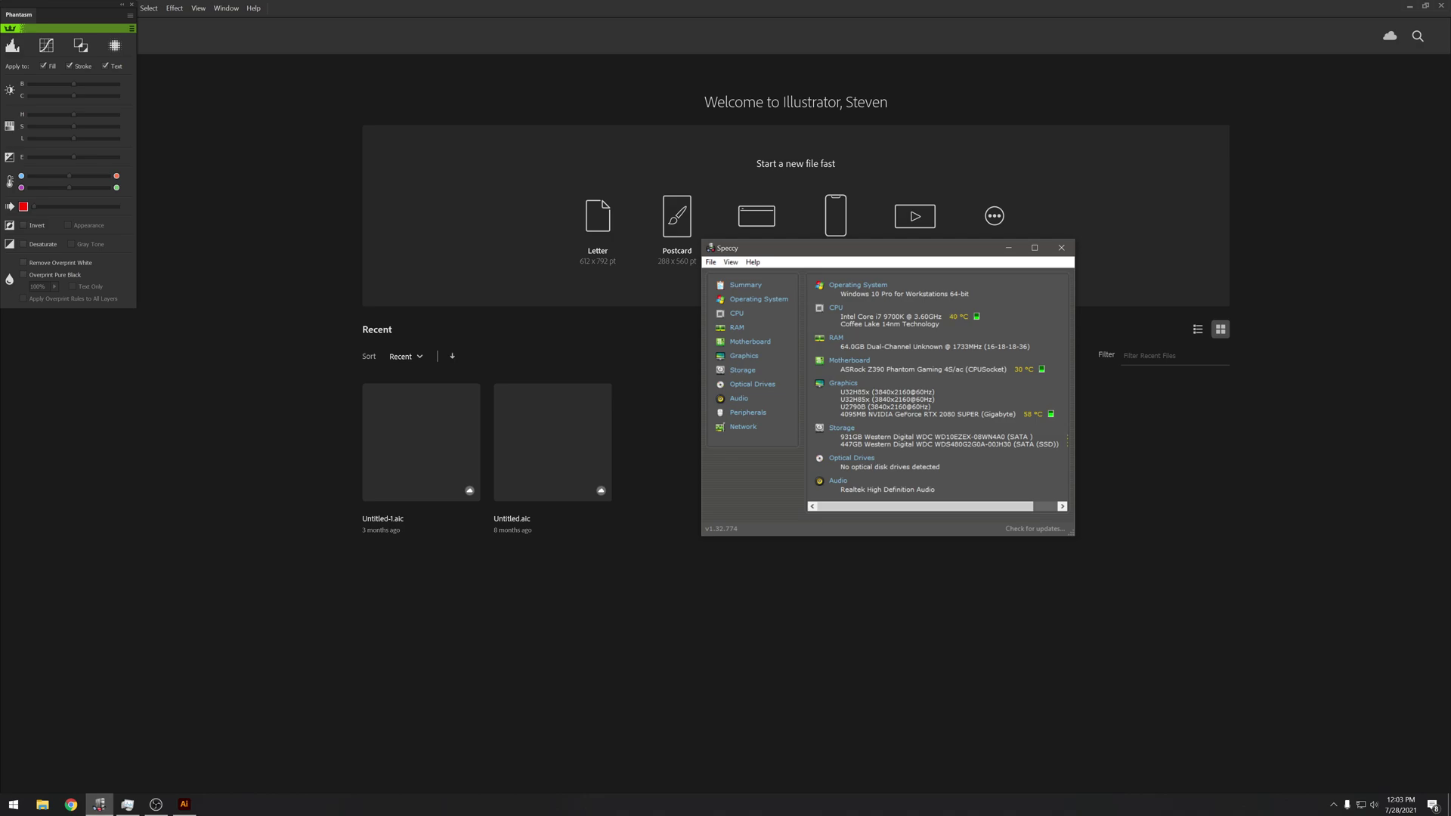
left_click_drag(1450, 266, 1342, 379)
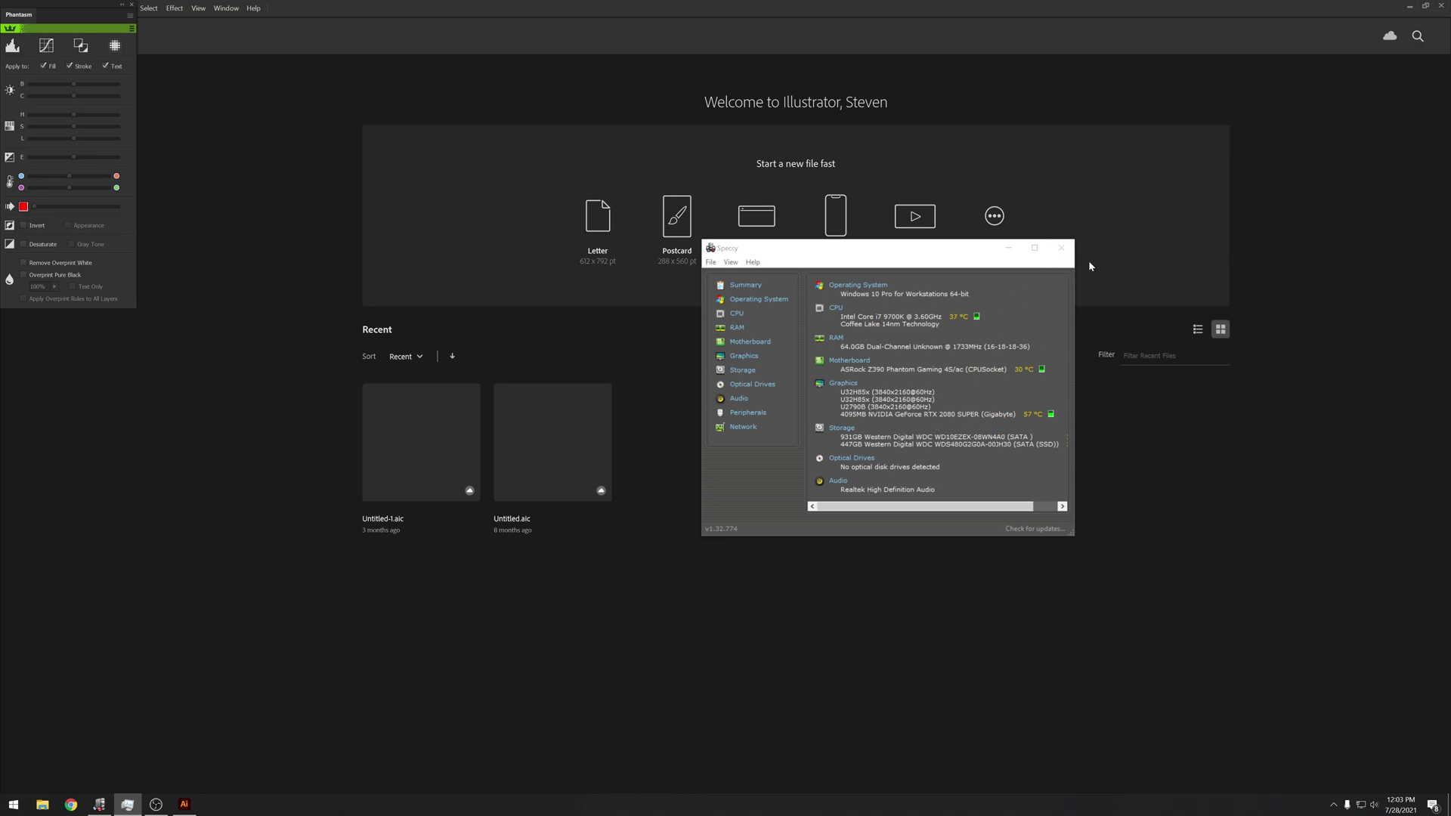
left_click(1061, 247)
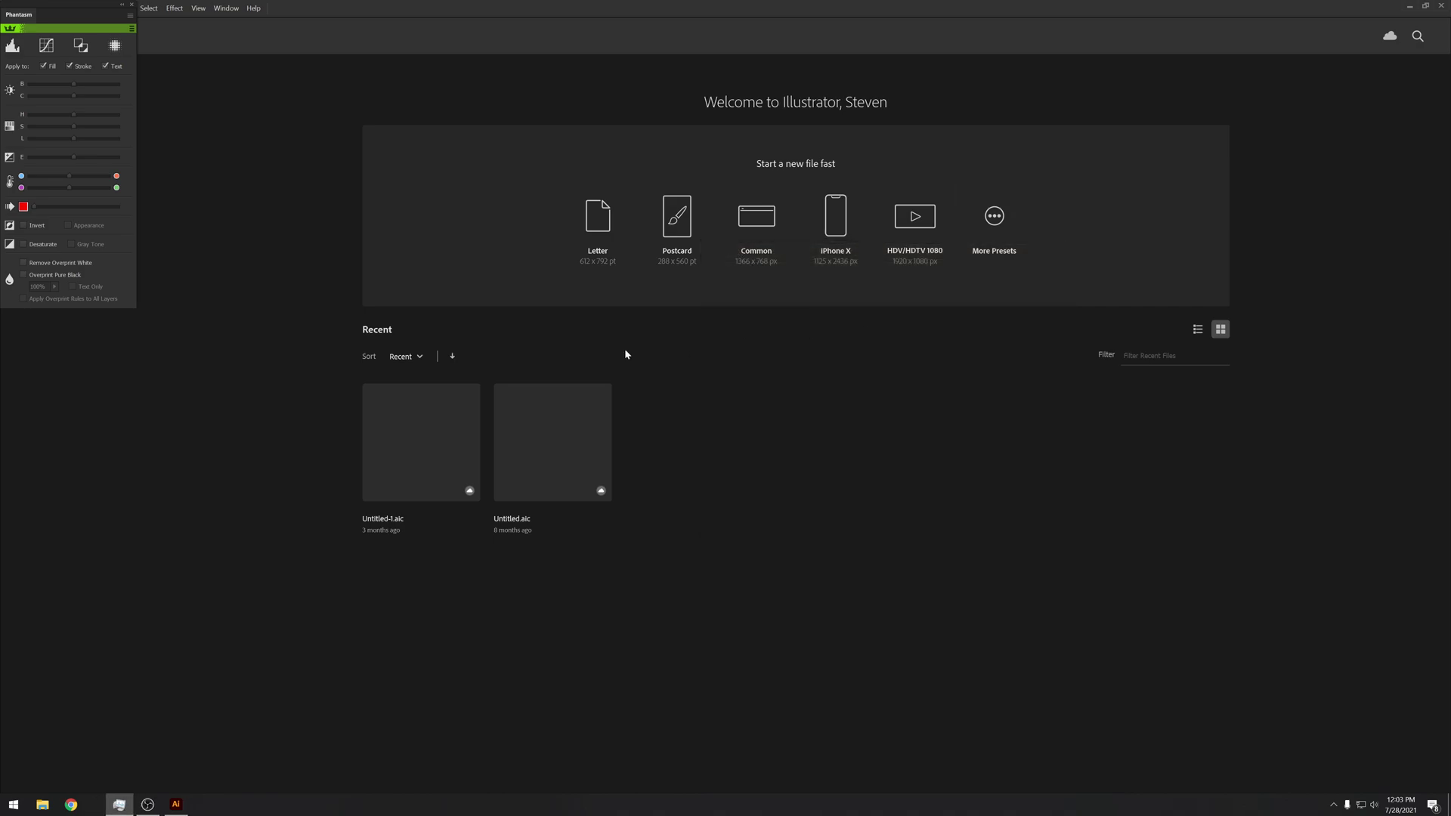
Close the Phantasm and VectorFirstAid panels and create a new A4 document with Inches units
left_click(132, 9)
left_click(131, 9)
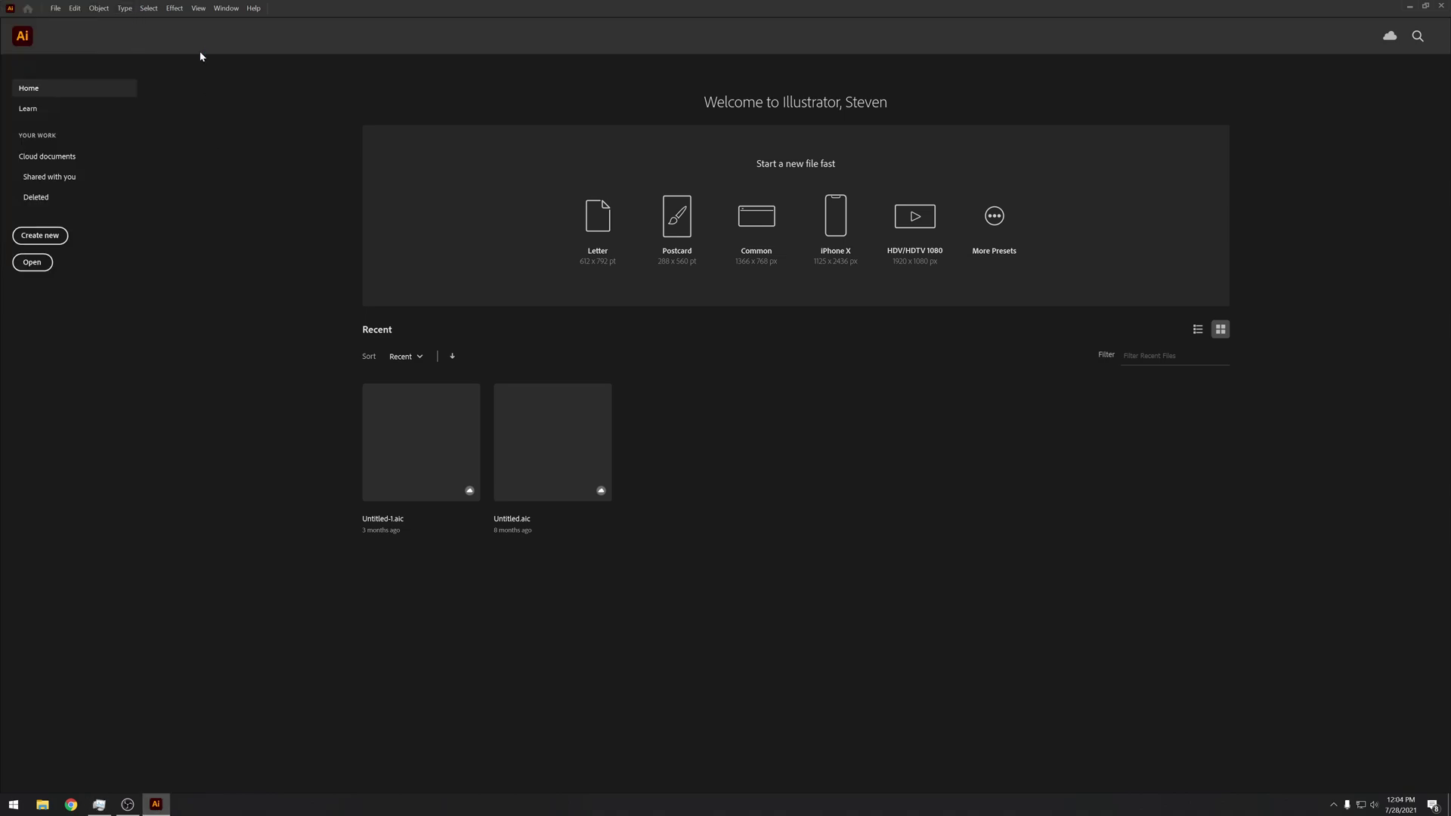
left_click(35, 237)
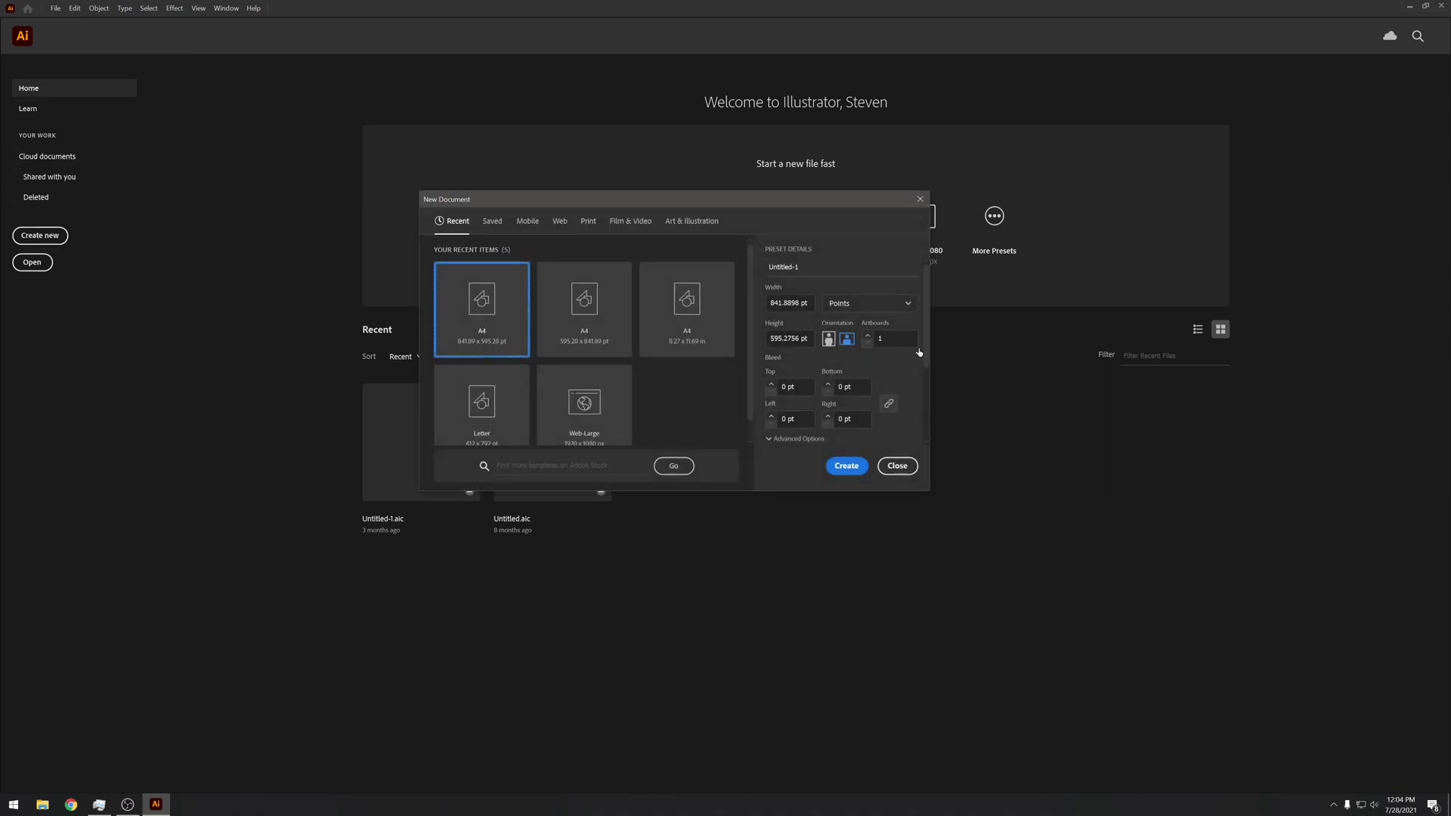
left_click(855, 305)
left_click(854, 305)
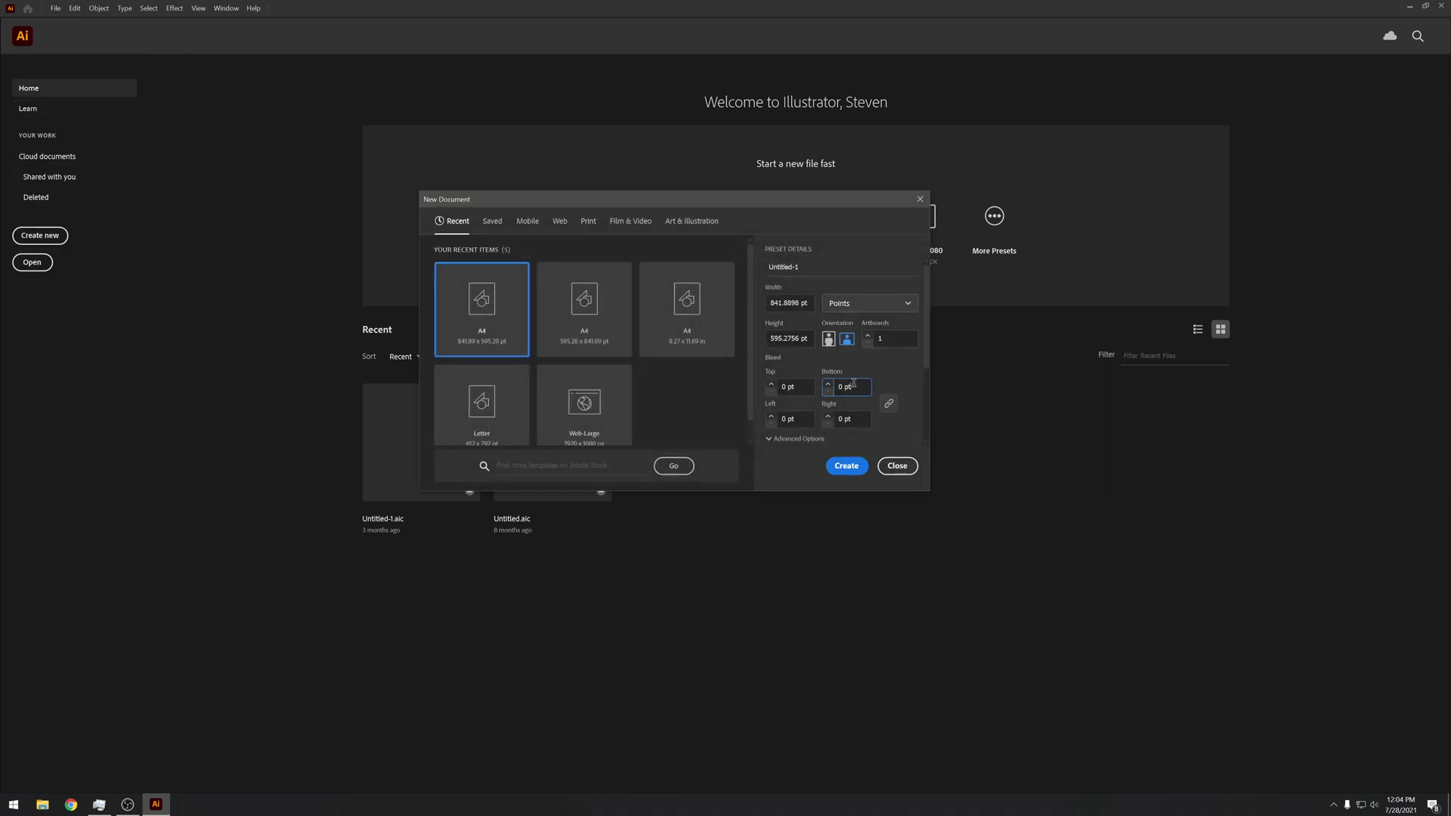
left_click(854, 303)
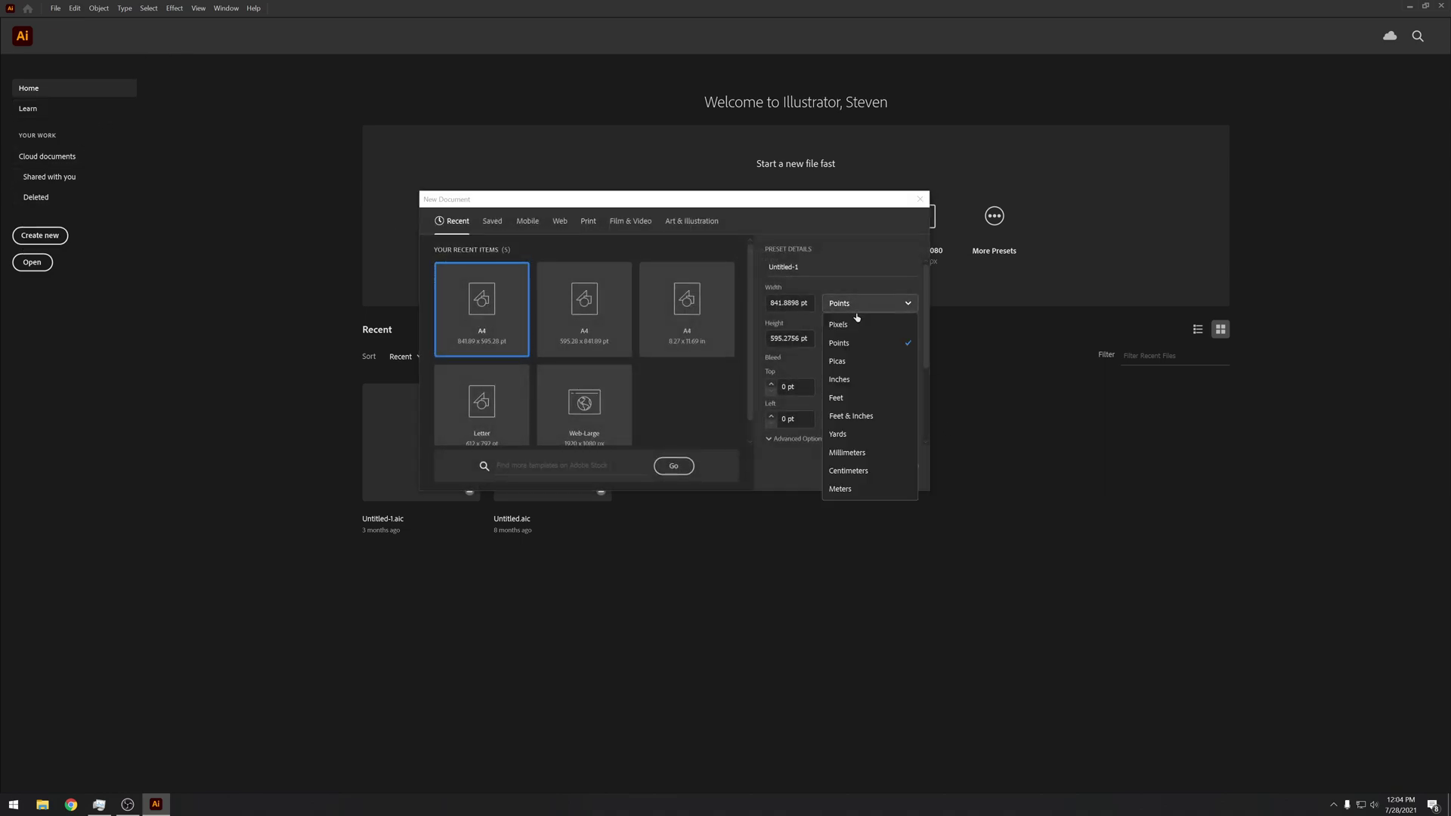
left_click(850, 381)
left_click(843, 458)
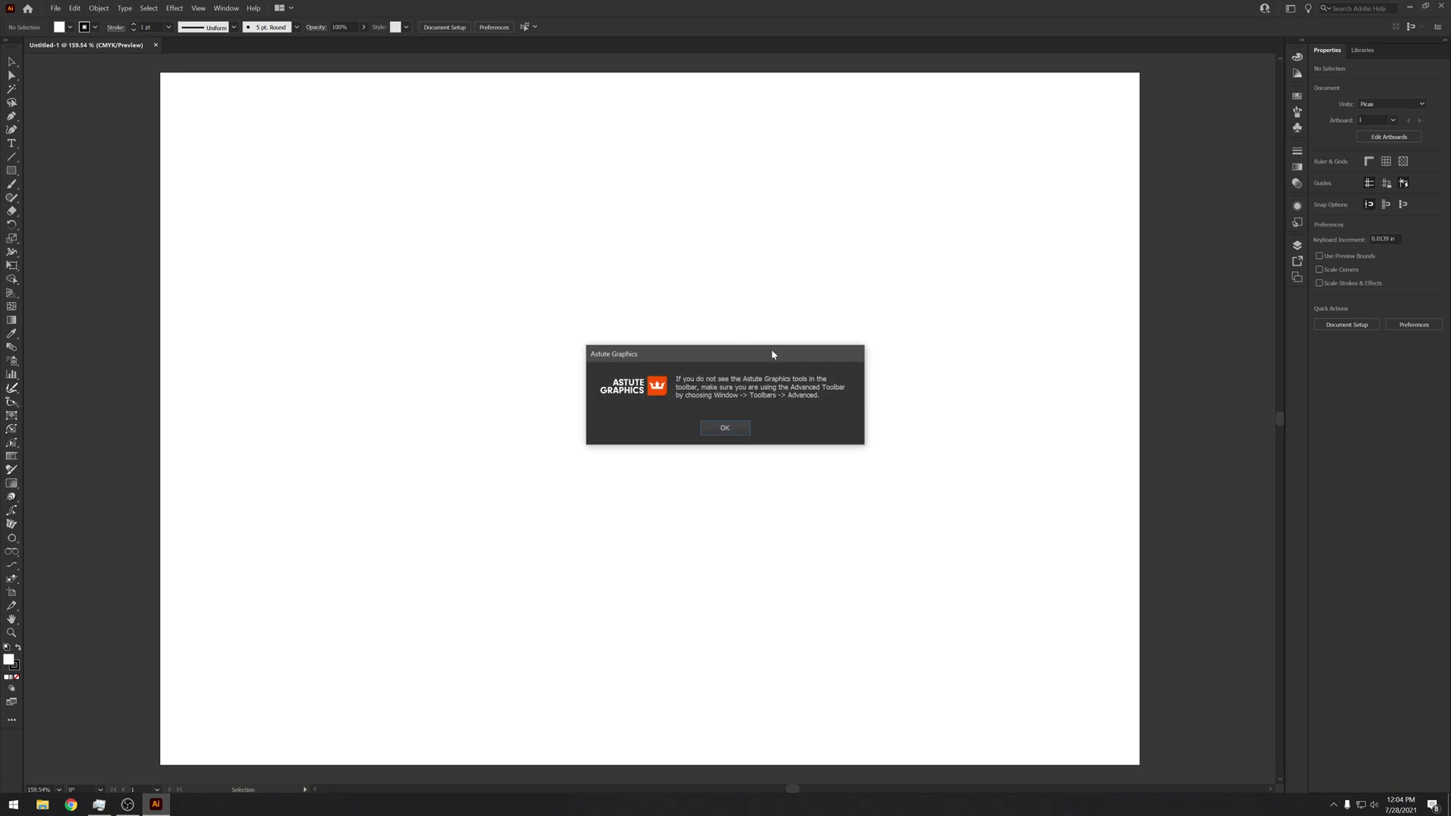
Dismiss the Astute notice, draw and undo spiral and S-shaped Blob Brush strokes, then bring up Blob Brush options
left_click(731, 429)
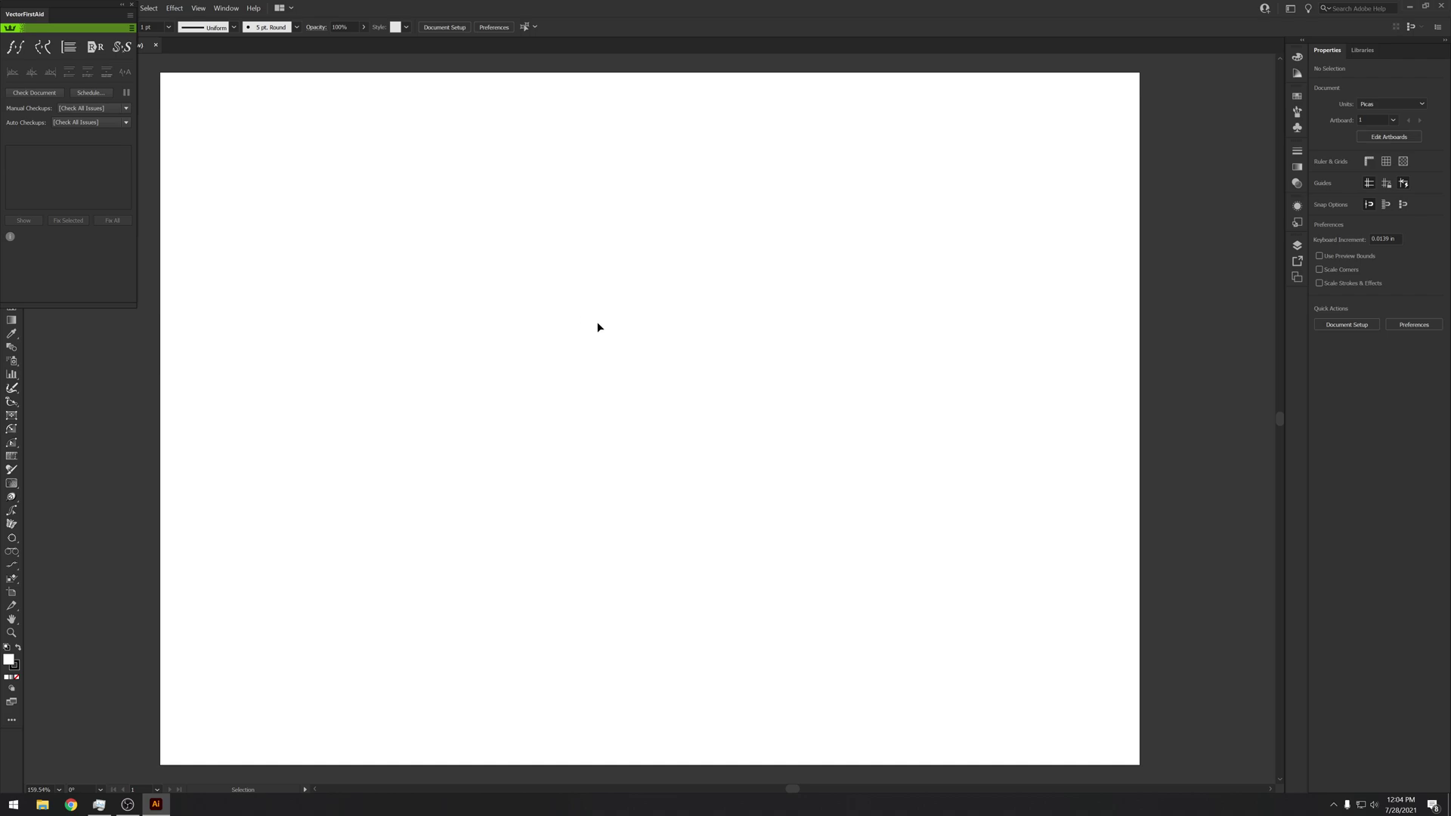
key("shift+b")
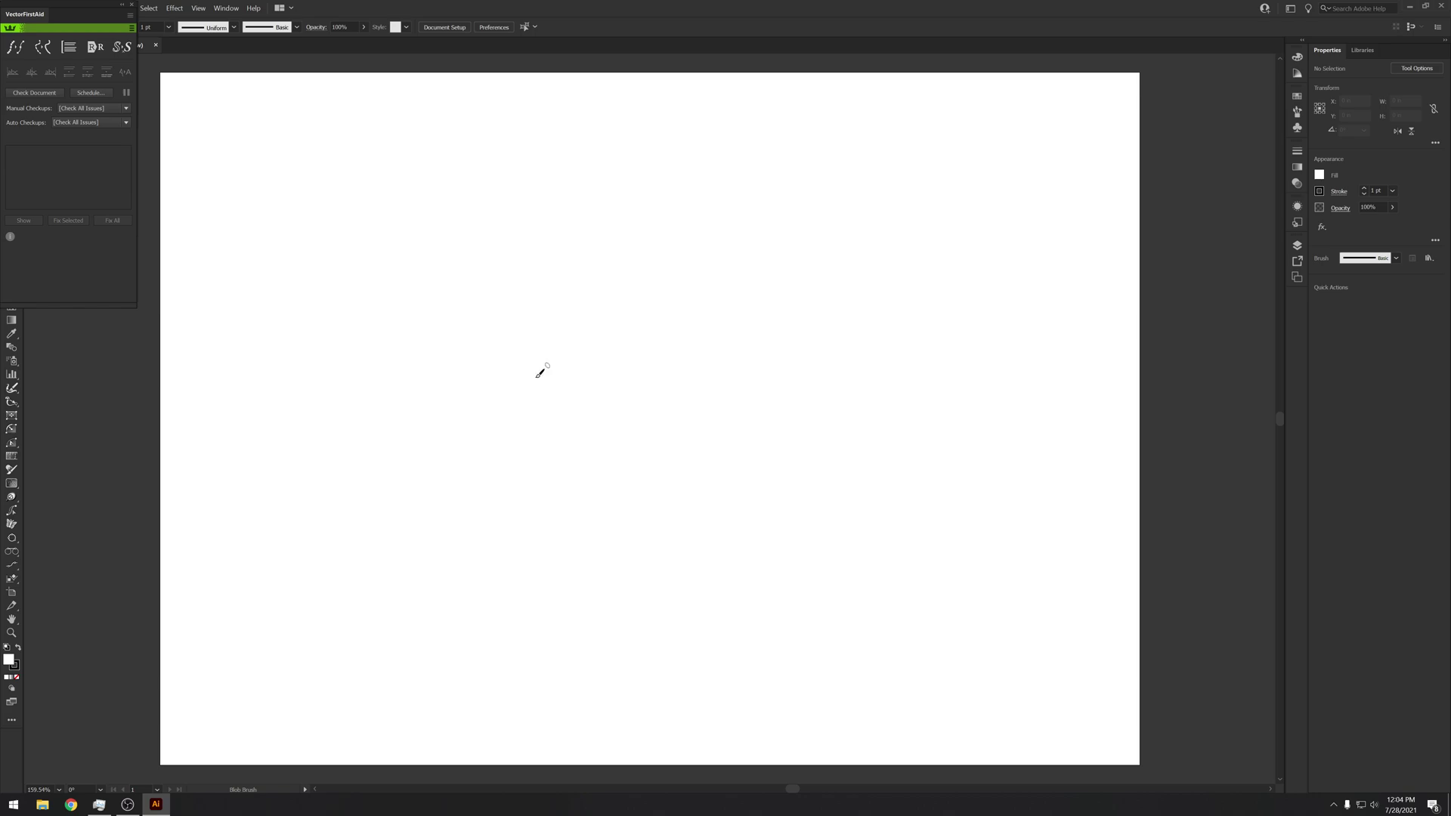
left_click_drag(457, 299, 590, 291)
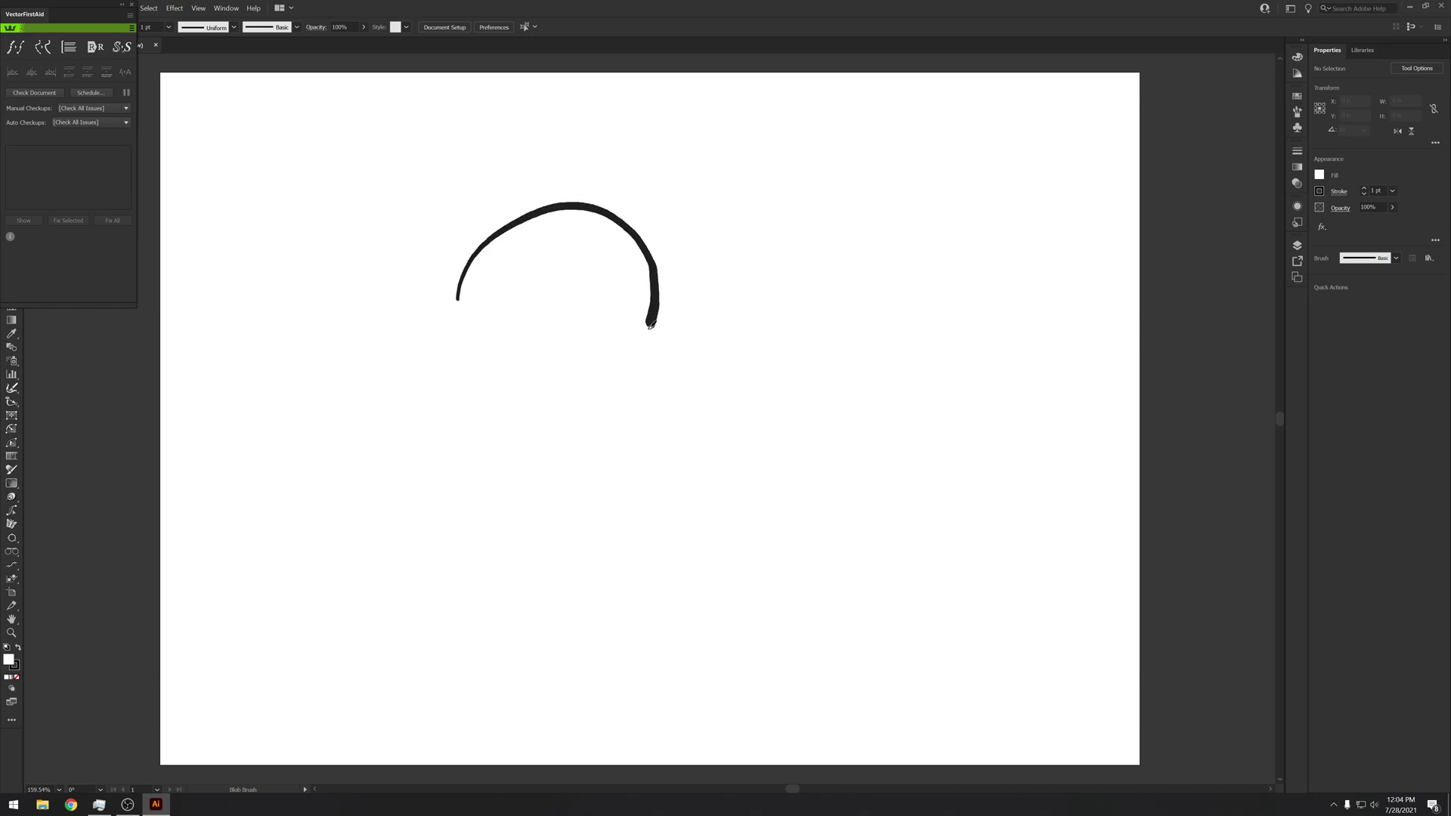
key("ctrl+z")
mouse_move(654, 356)
left_mouse_down()
mouse_move(717, 461)
mouse_move(907, 465)
mouse_move(916, 492)
mouse_move(881, 546)
mouse_move(894, 445)
left_mouse_up()
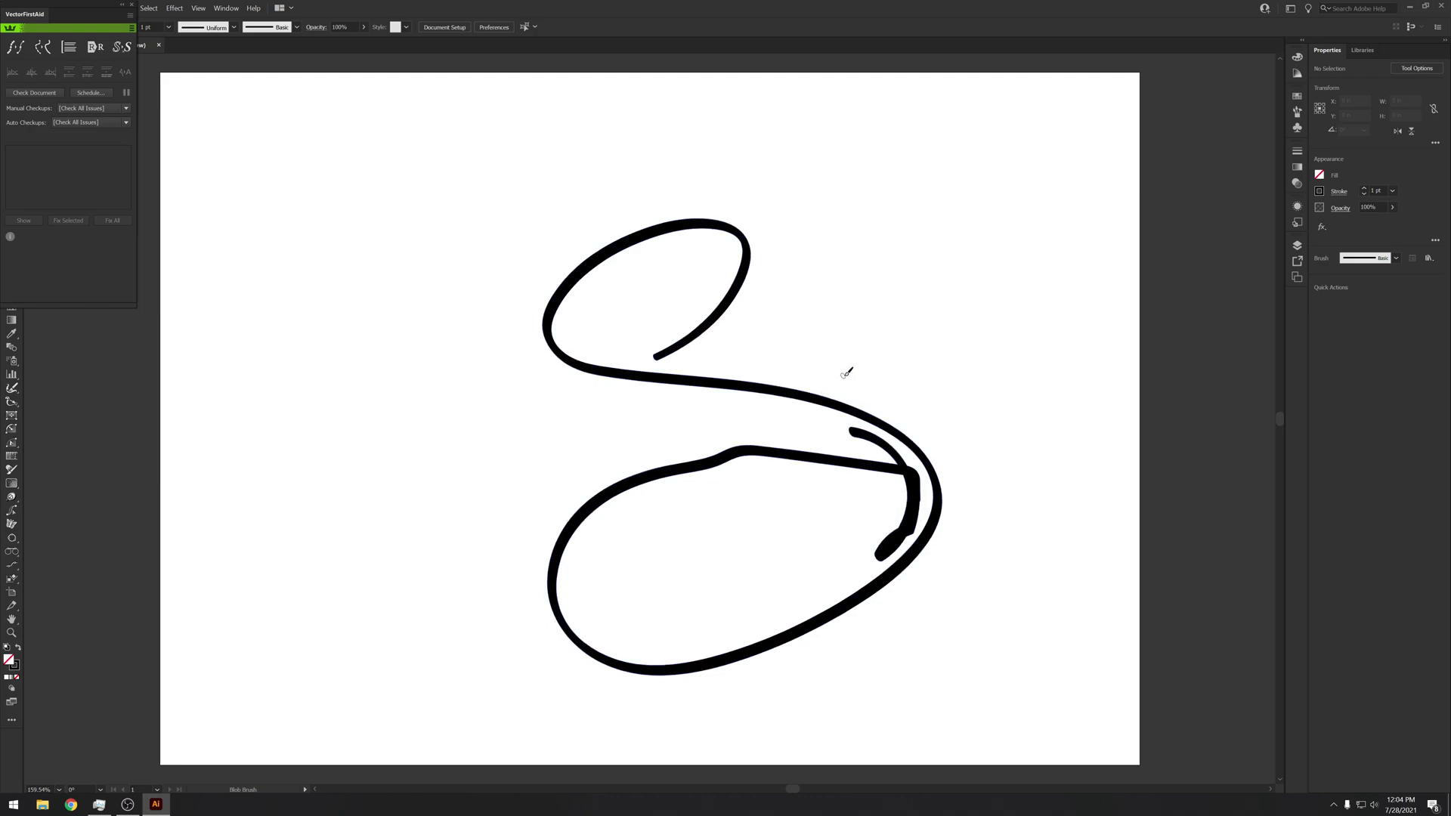
key("ctrl+z")
key("Return")
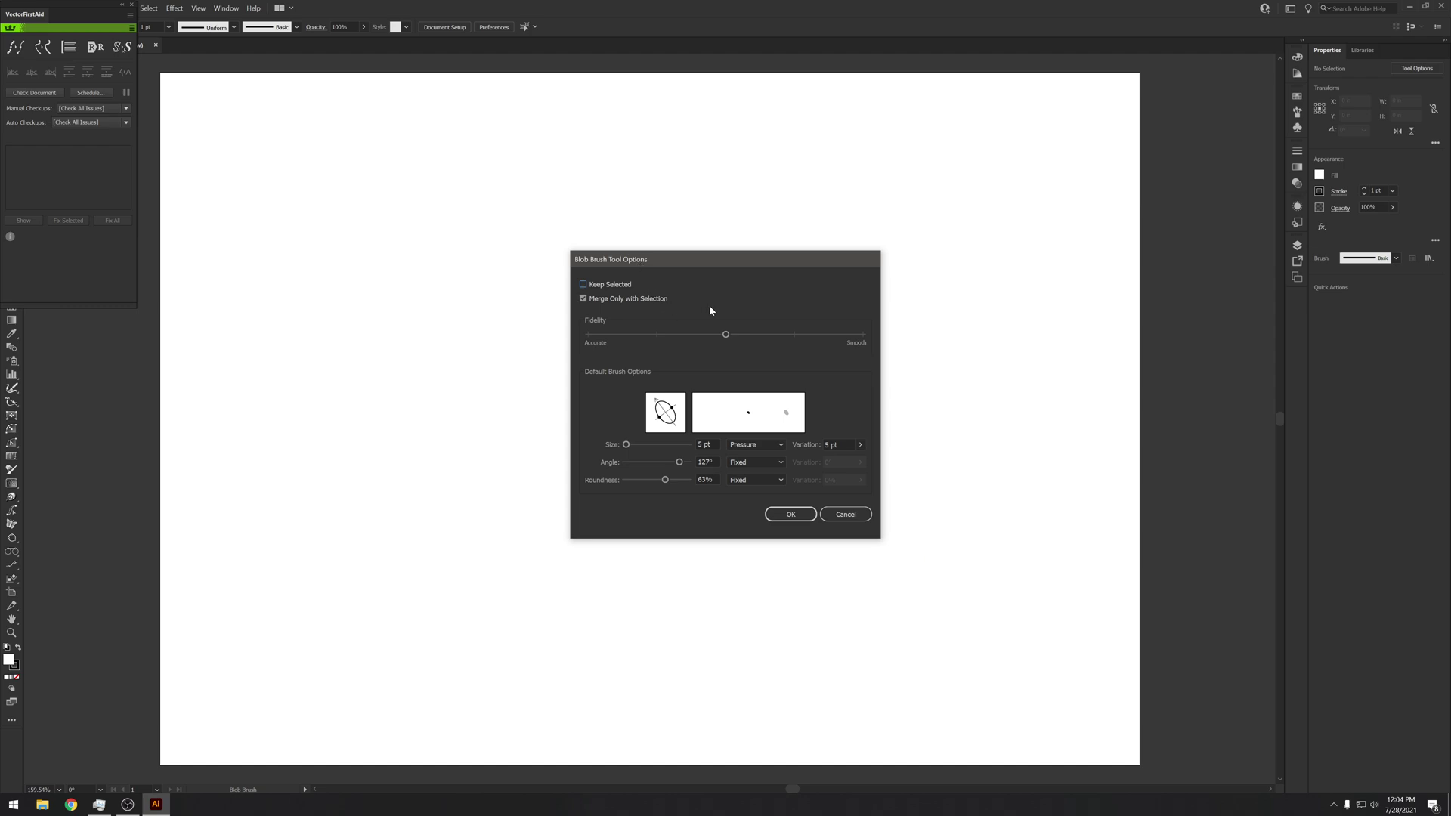
Set Blob Brush fidelity to Accurate, draw a spiral and an oval, and undo them
left_click(598, 343)
left_click(790, 514)
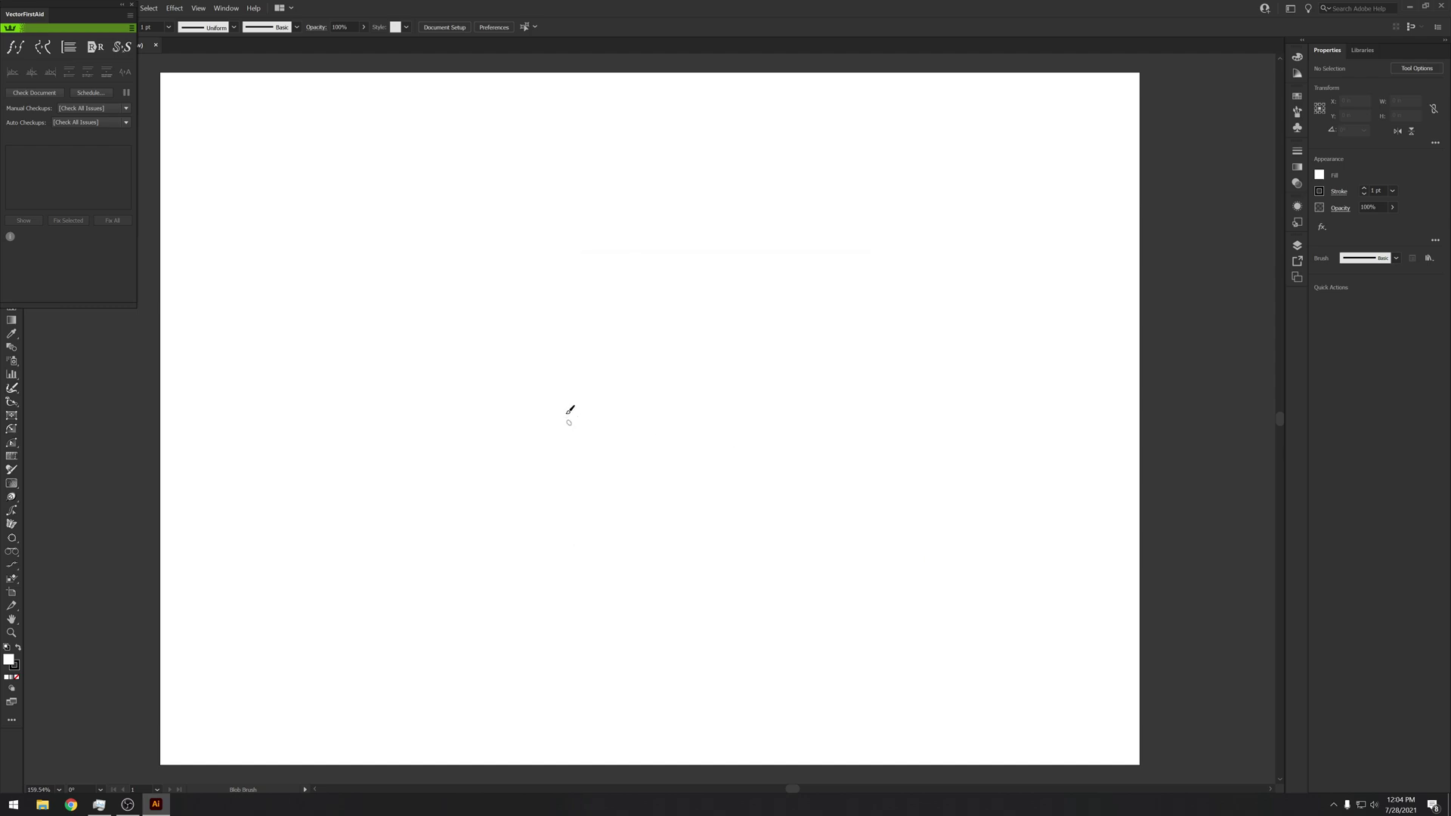
mouse_move(564, 412)
left_mouse_down()
mouse_move(788, 533)
mouse_move(771, 467)
left_mouse_up()
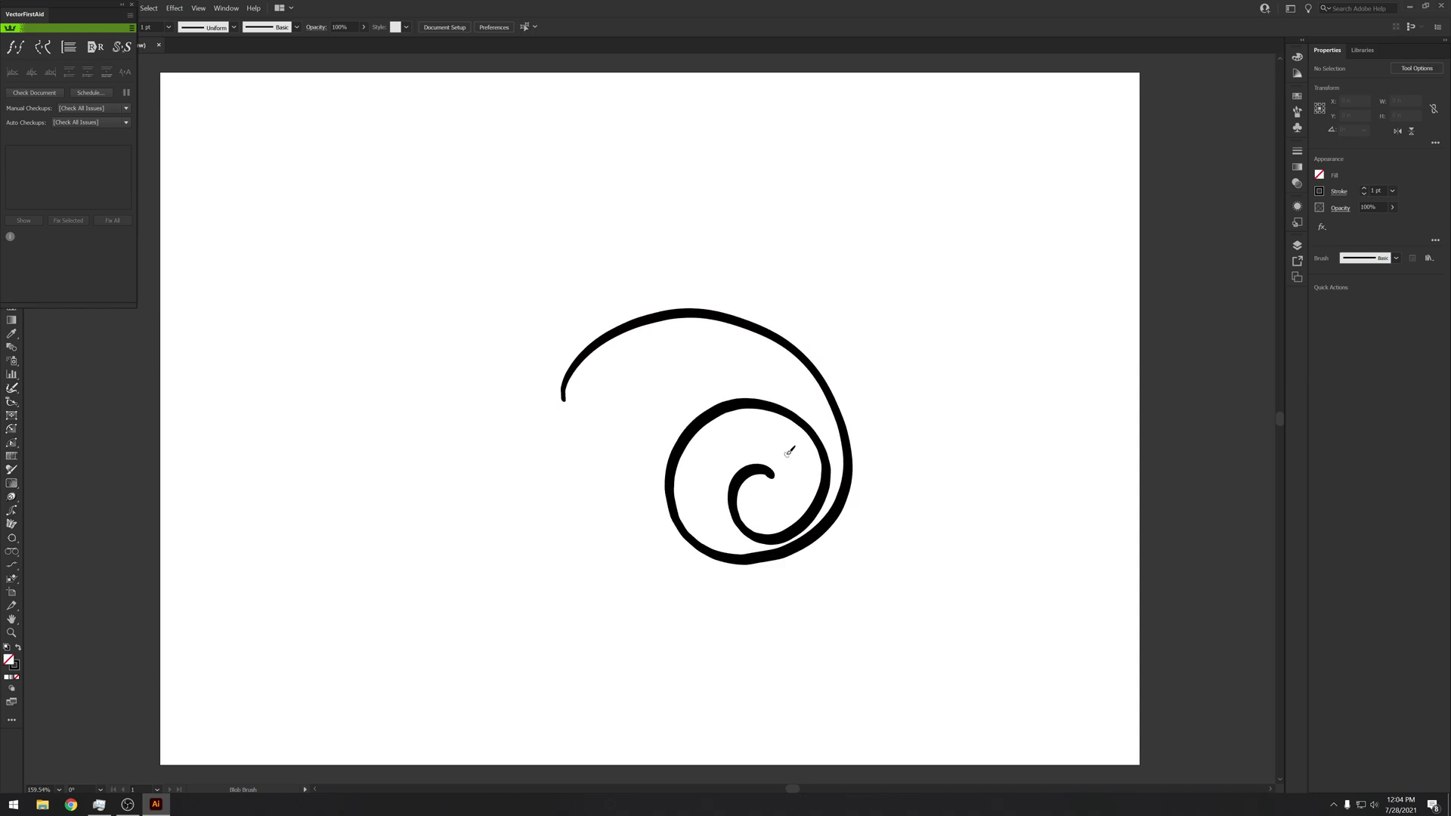
key("Return")
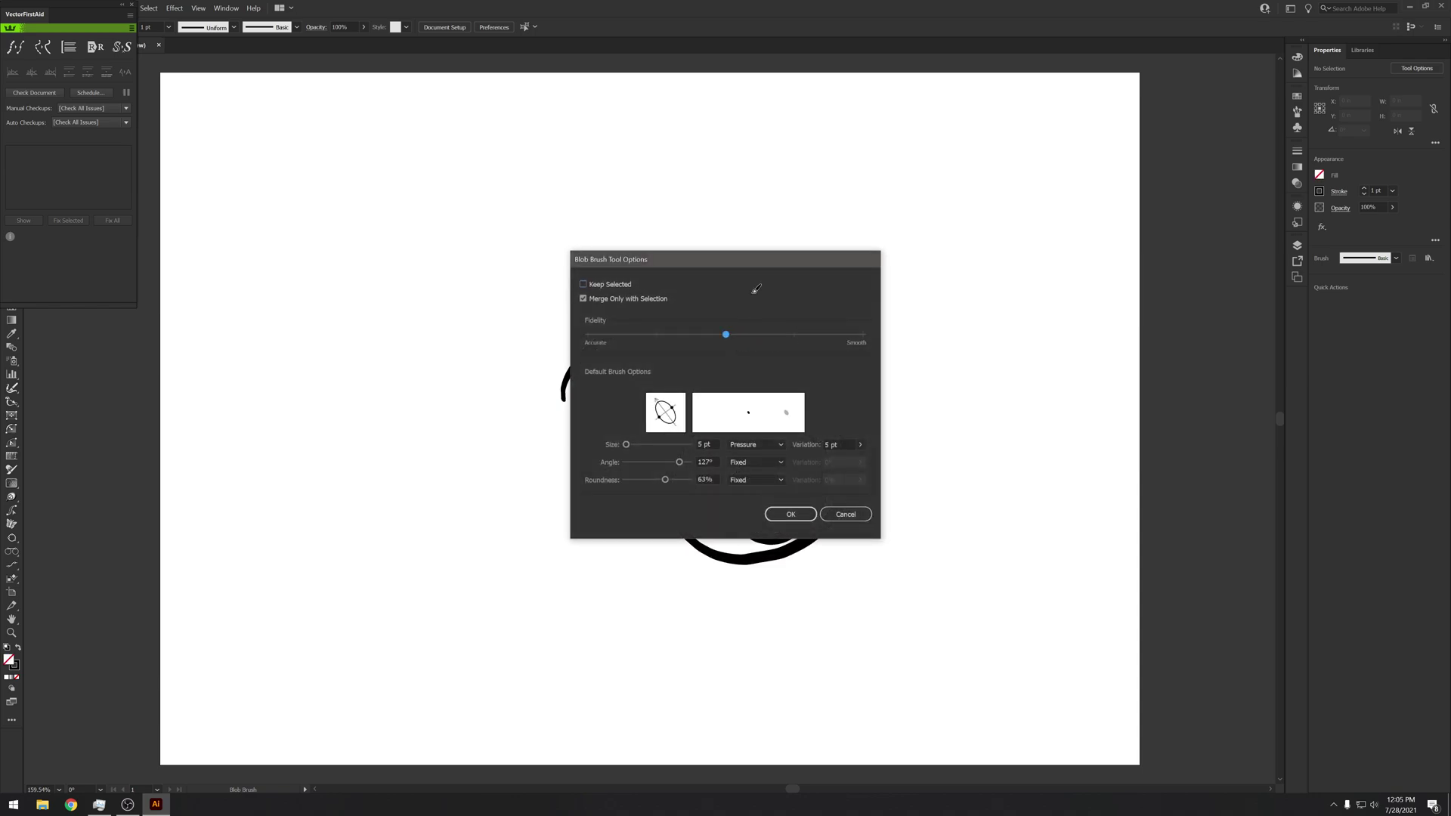
key("Return")
left_click_drag(872, 233, 969, 277)
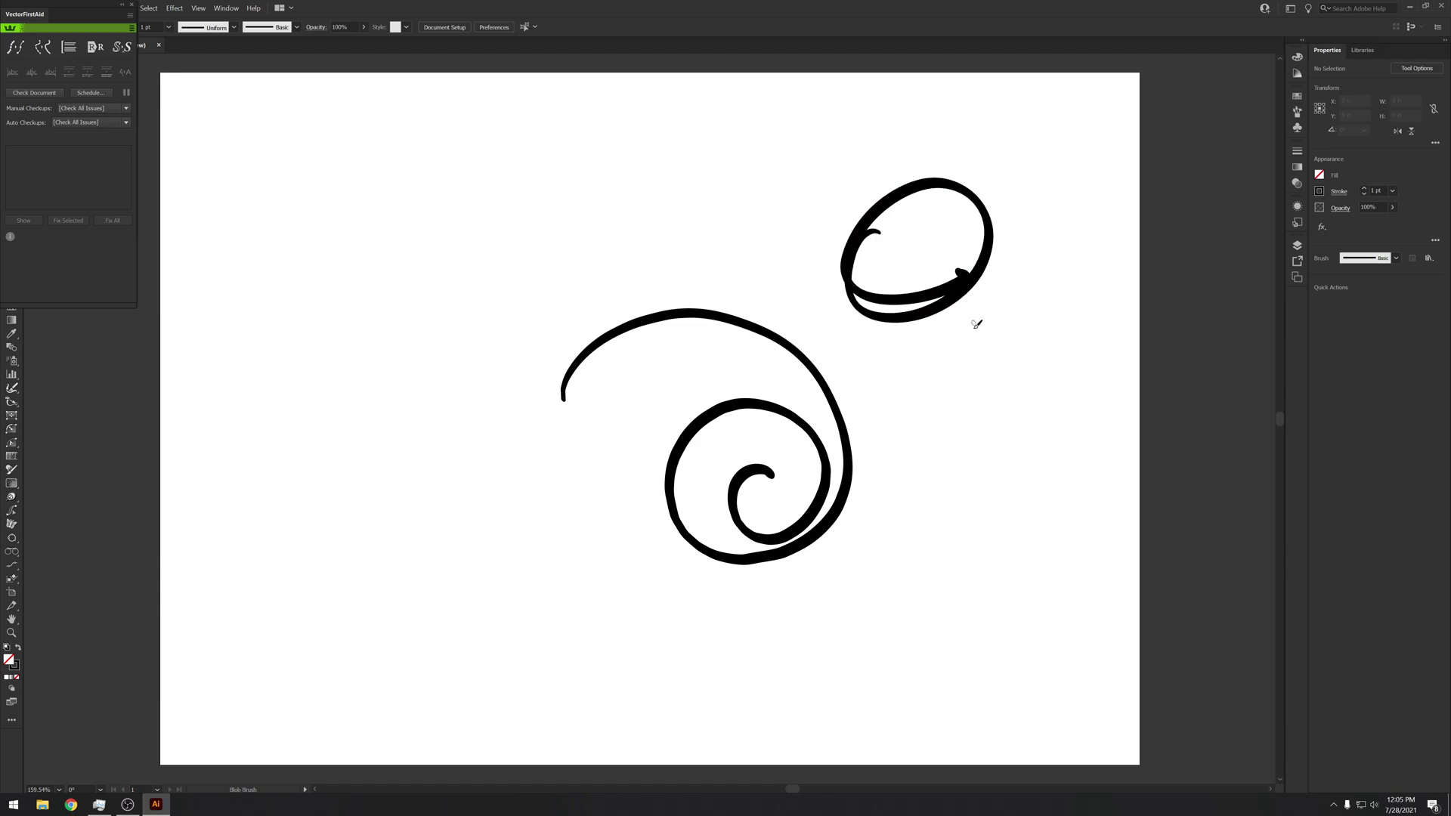
key("v")
key("ctrl+z")
key("ctrl+z")
Draw and undo a series of curved and spiral Blob Brush strokes, leaving the artboard blank
key("shift+b")
mouse_move(402, 532)
left_mouse_down()
mouse_move(556, 383)
mouse_move(781, 307)
mouse_move(690, 401)
left_mouse_up()
key("ctrl+z")
mouse_move(459, 358)
left_mouse_down()
mouse_move(843, 373)
mouse_move(751, 454)
left_mouse_up()
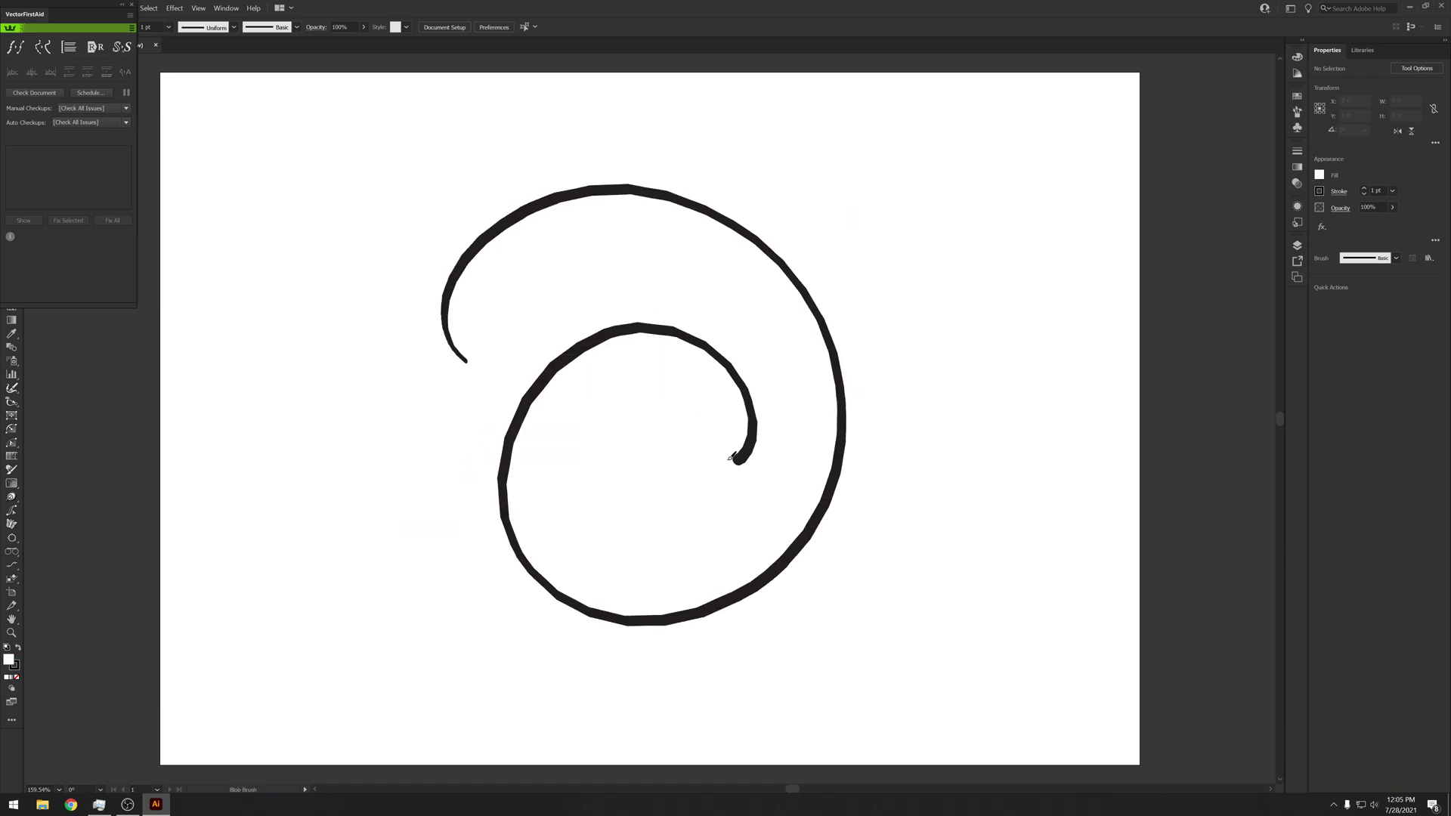
key("ctrl+z")
mouse_move(411, 493)
left_mouse_down()
mouse_move(378, 599)
mouse_move(971, 315)
mouse_move(516, 269)
left_mouse_up()
key("v")
key("ctrl+z")
key("shift+b")
mouse_move(473, 461)
left_mouse_down()
mouse_move(579, 521)
mouse_move(819, 169)
mouse_move(736, 534)
mouse_move(697, 322)
left_mouse_up()
key("ctrl+z")
mouse_move(549, 462)
left_mouse_down()
mouse_move(606, 457)
mouse_move(460, 243)
mouse_move(993, 504)
mouse_move(622, 389)
left_mouse_up()
key("ctrl+z")
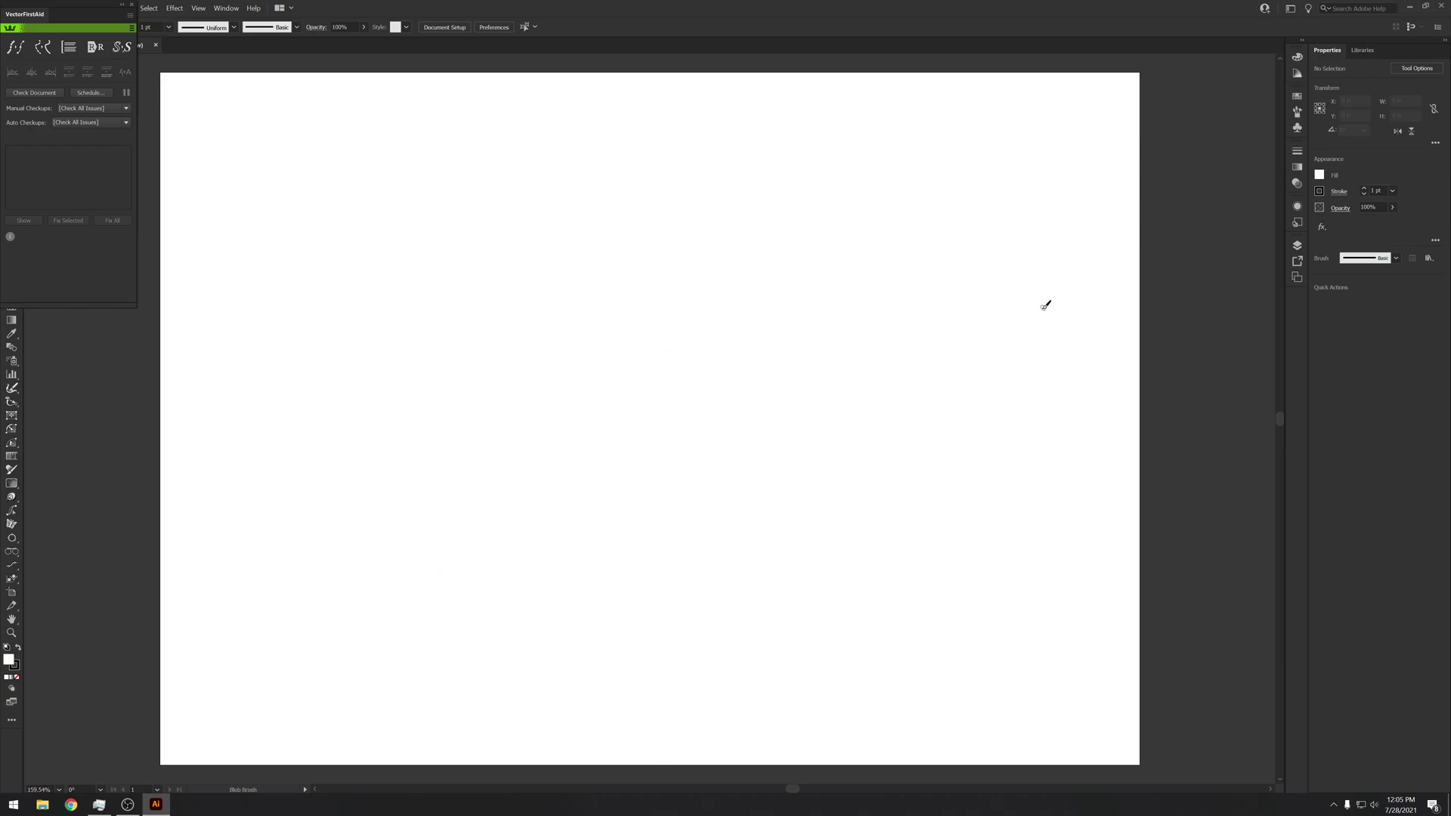
Toggle GPU Performance in the Performance preferences and confirm
left_click(499, 27)
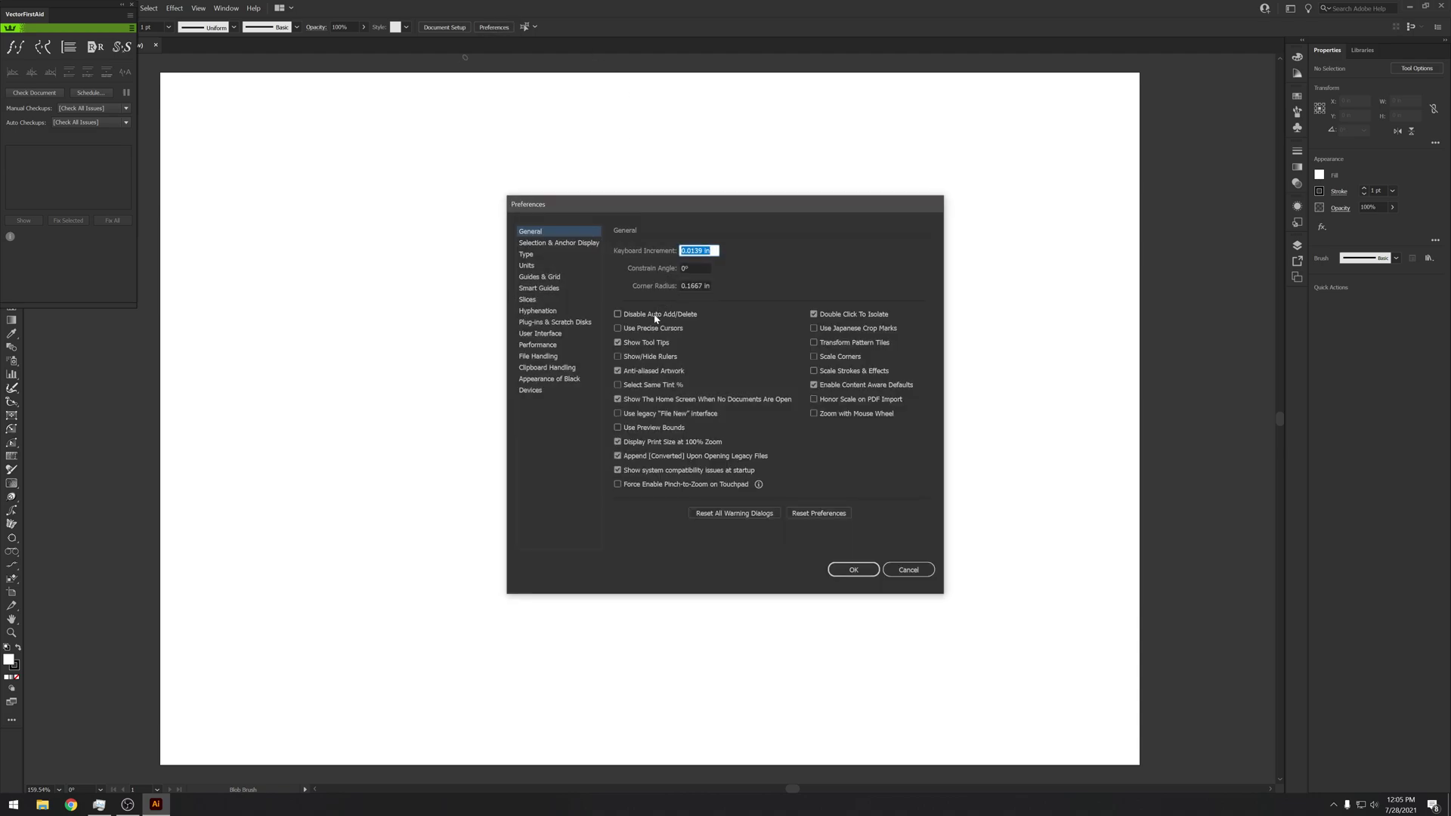
left_click(558, 344)
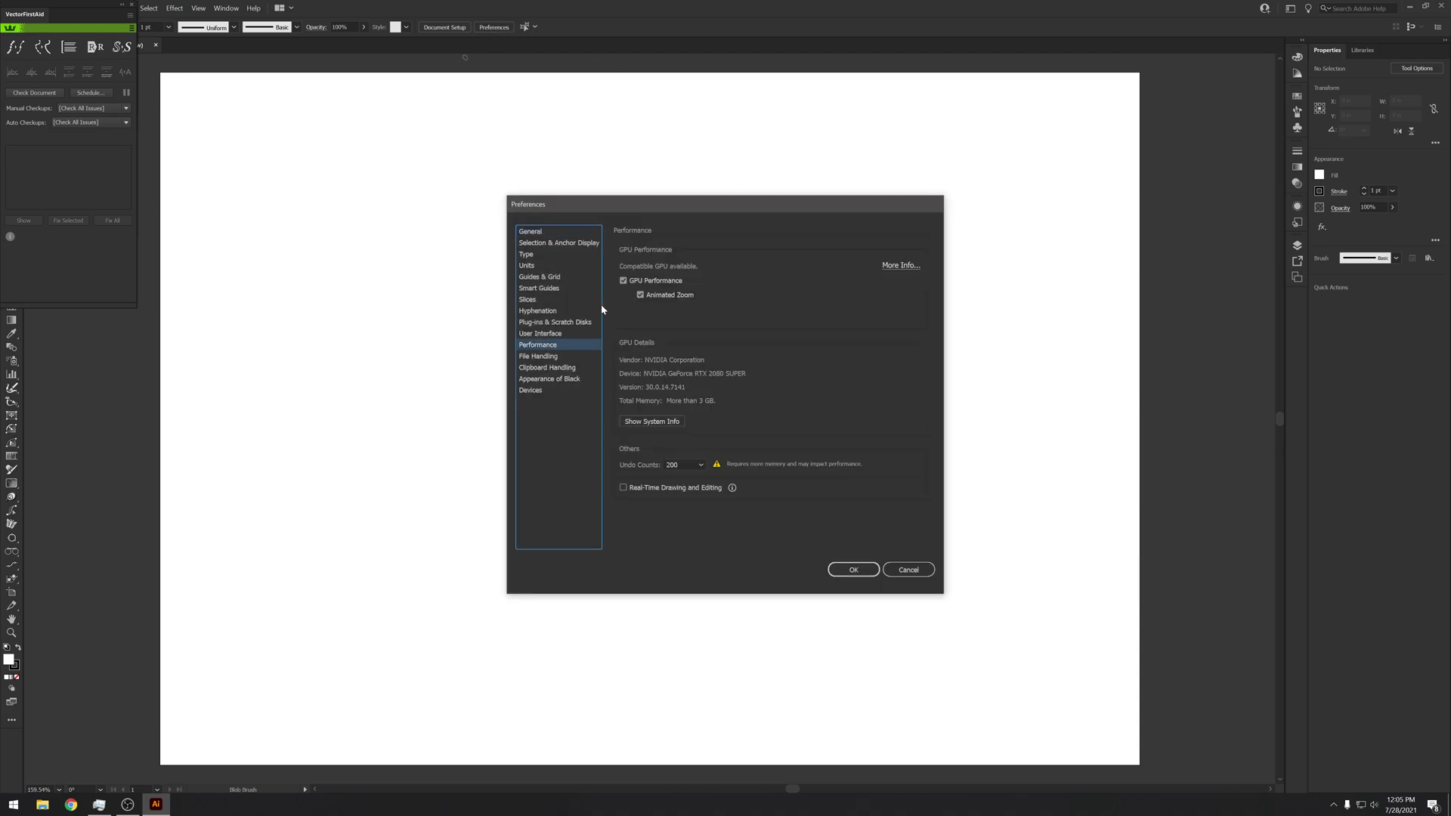
left_click(623, 279)
left_click(850, 568)
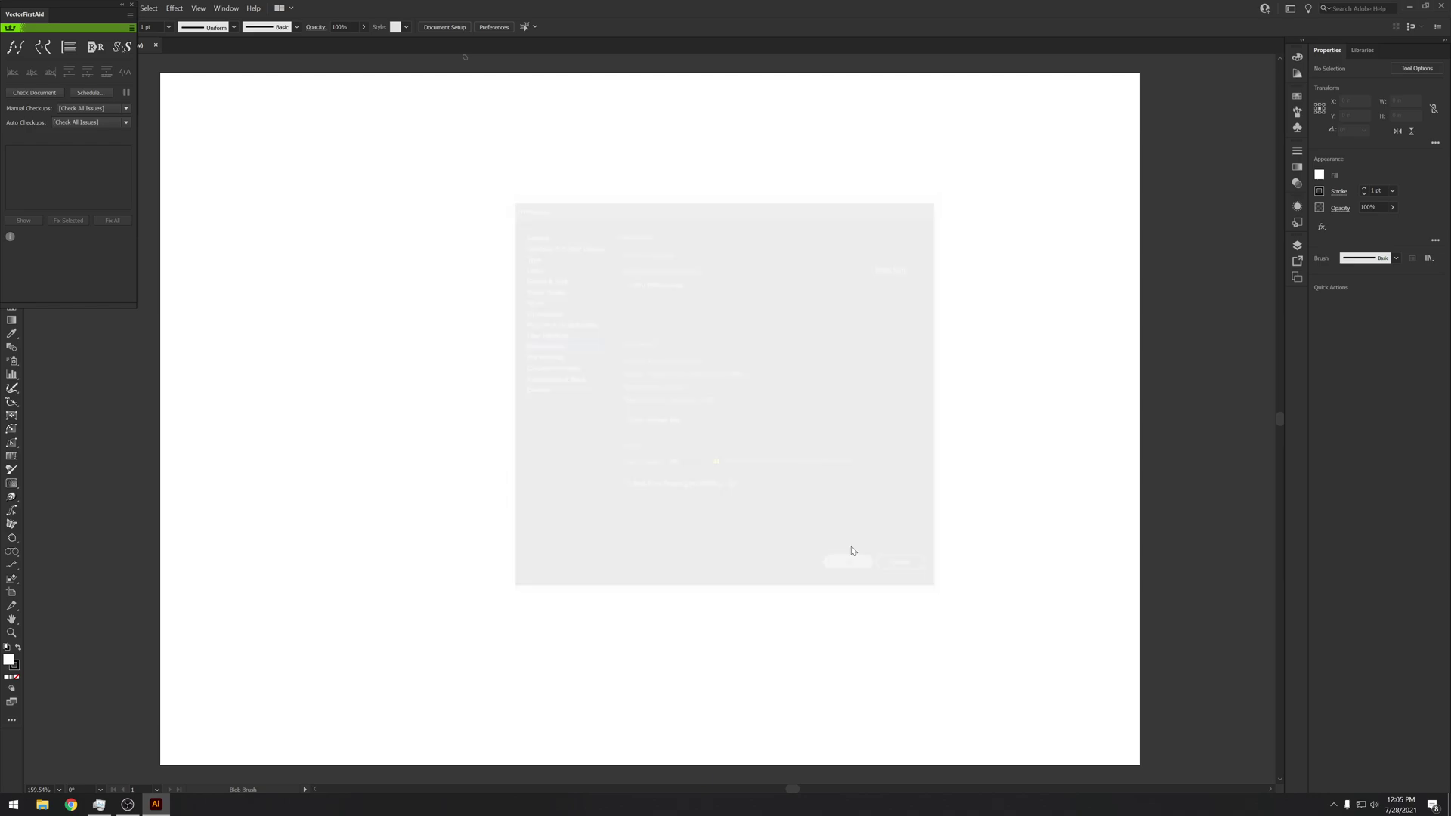
Draw and undo diagonal and curved test strokes, check Blob Brush options, and zoom into the artboard
left_click_drag(486, 318, 612, 153)
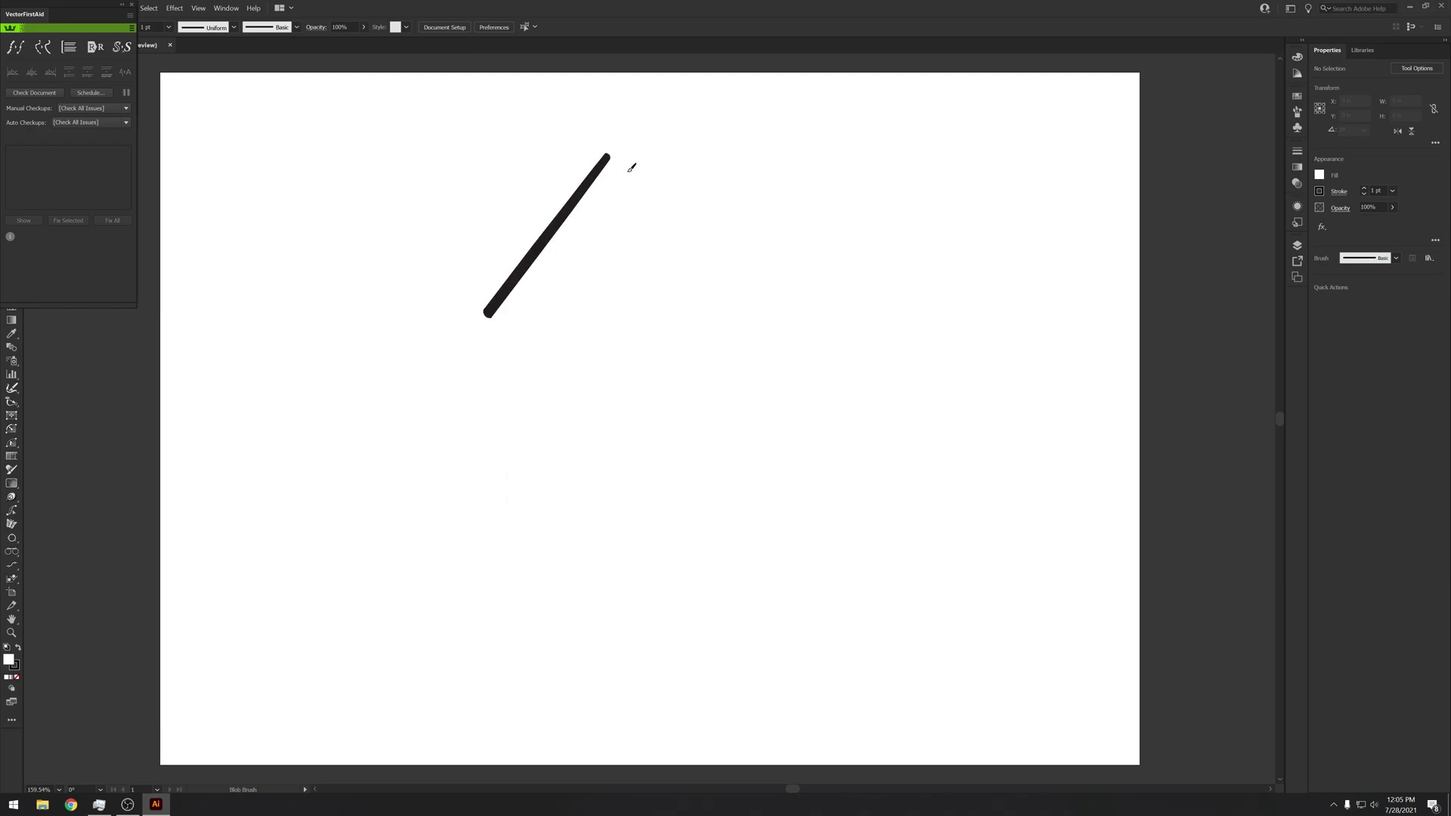
key("ctrl+z")
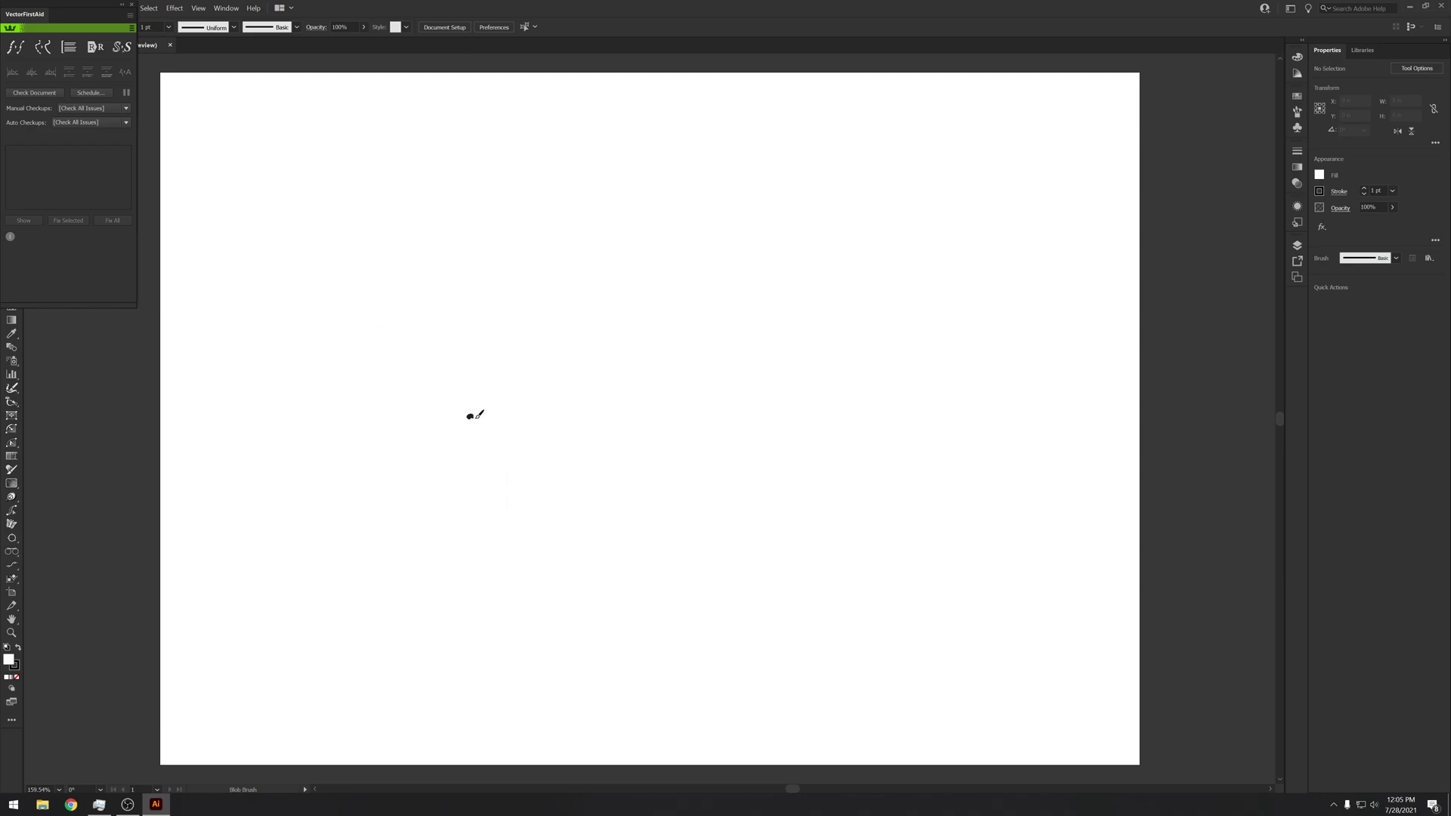
left_click_drag(474, 417, 531, 328)
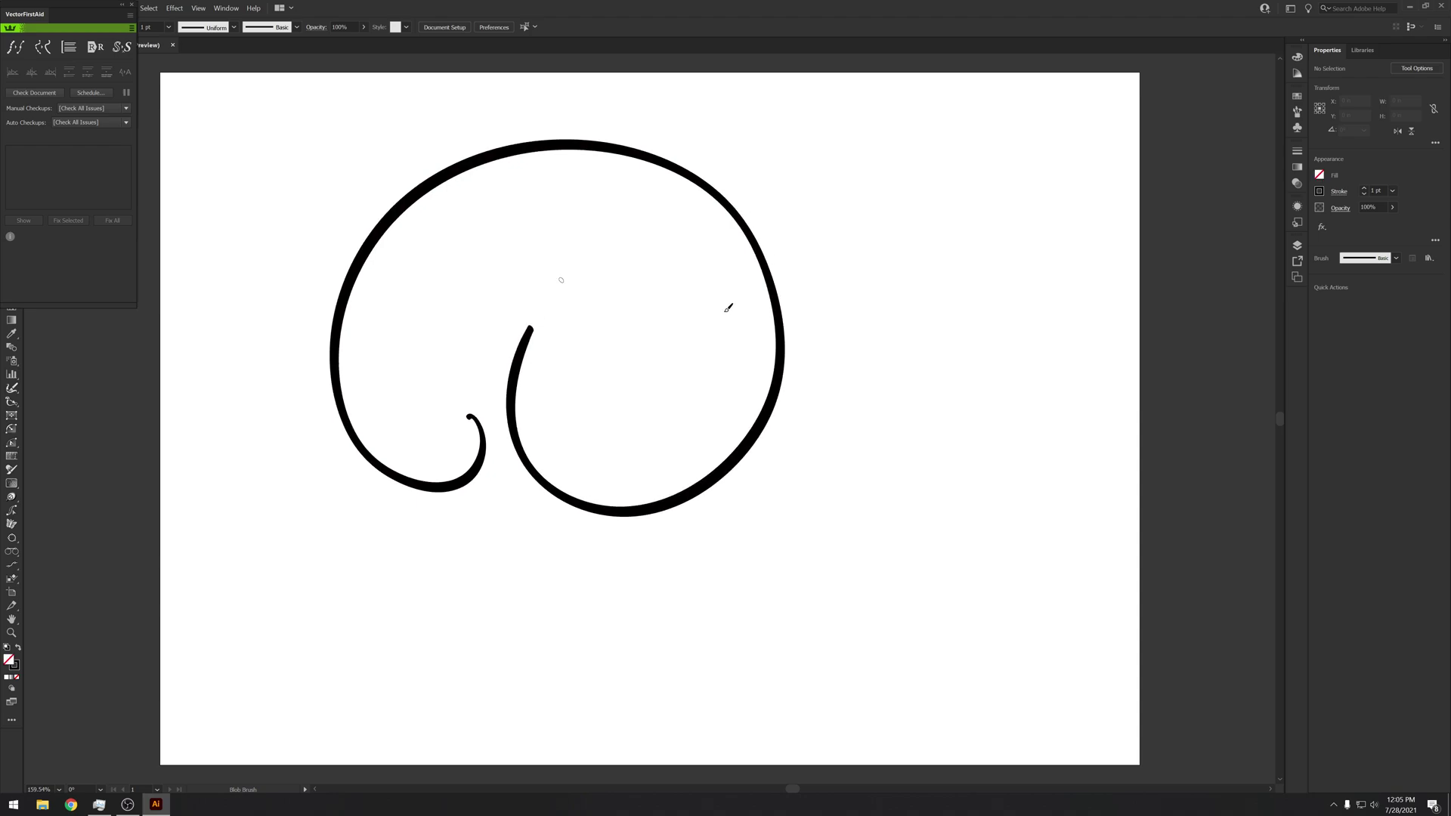
key("ctrl+z")
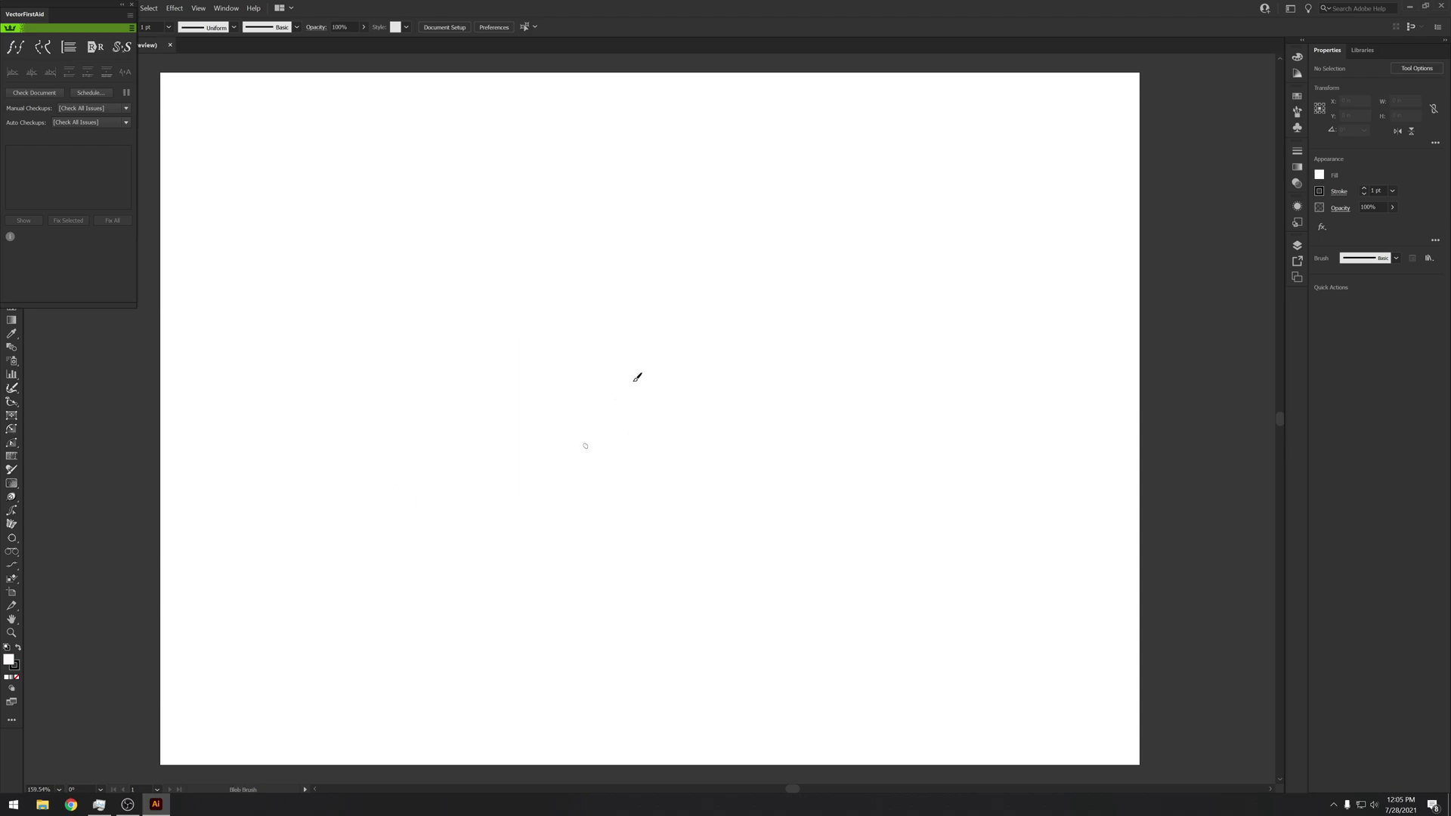
key("Return")
key("Return")
key("z")
left_click_drag(627, 364, 673, 336)
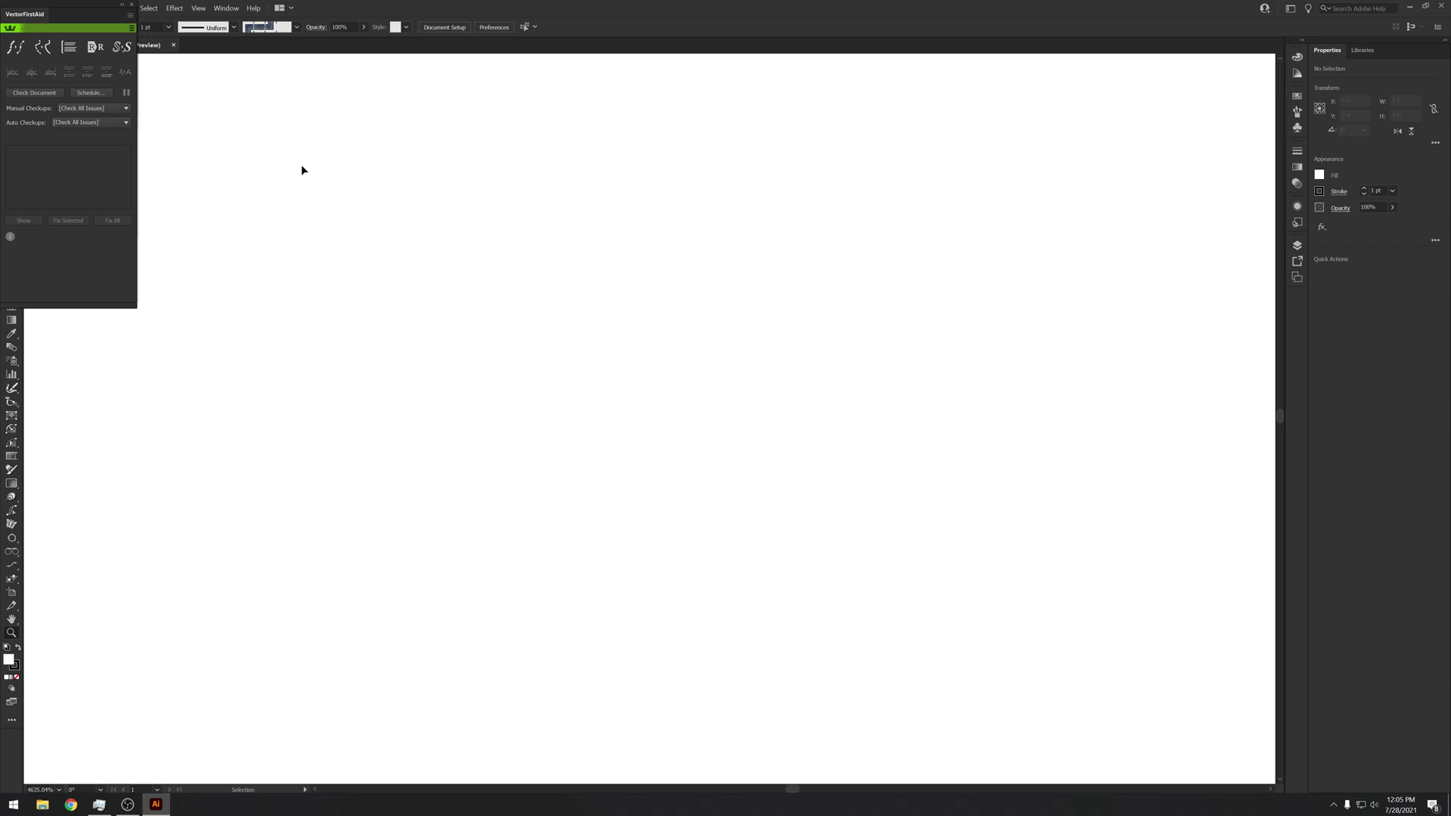
Turn on GPU Performance in the Performance preferences
left_click(492, 27)
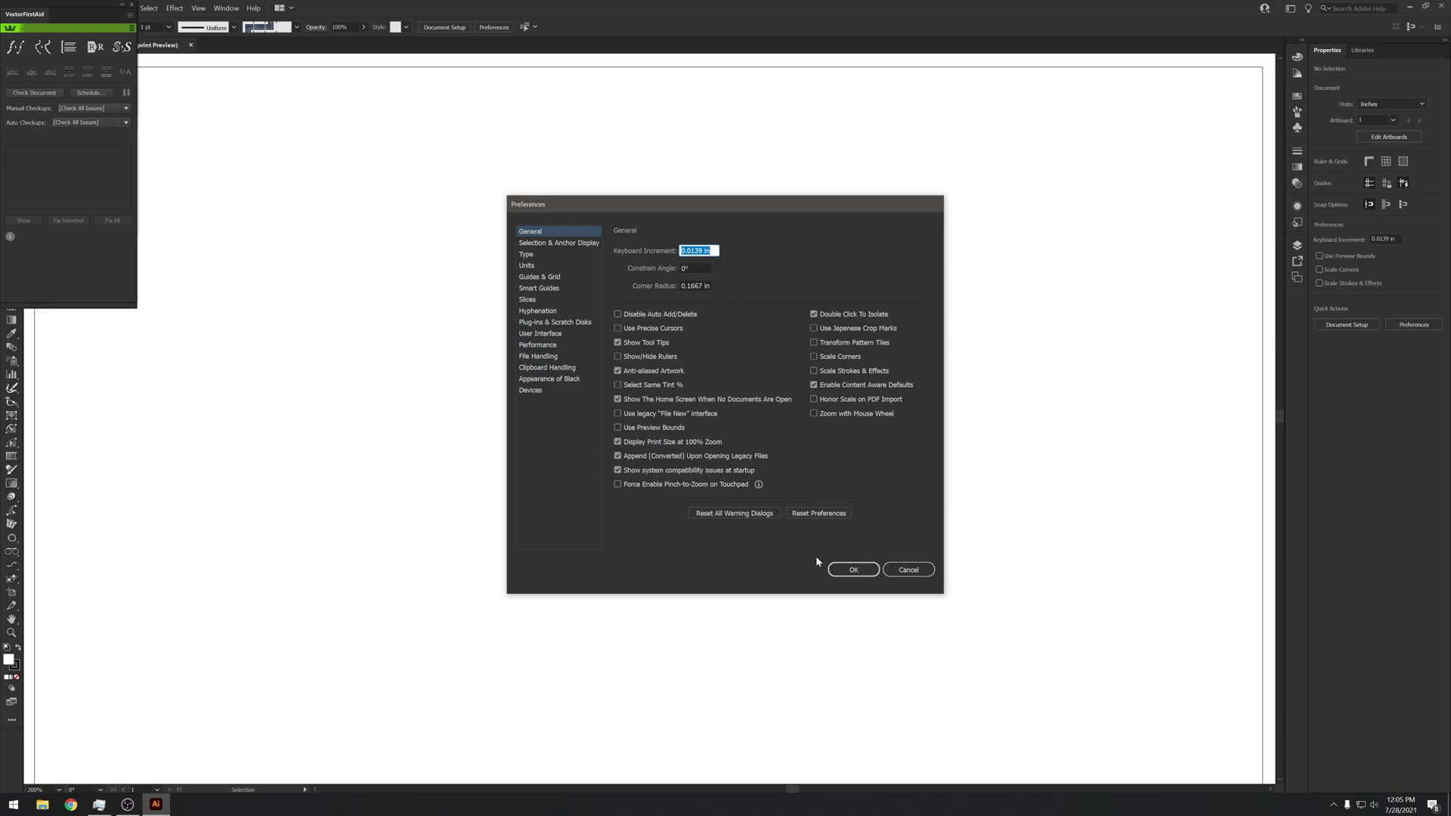
left_click(853, 569)
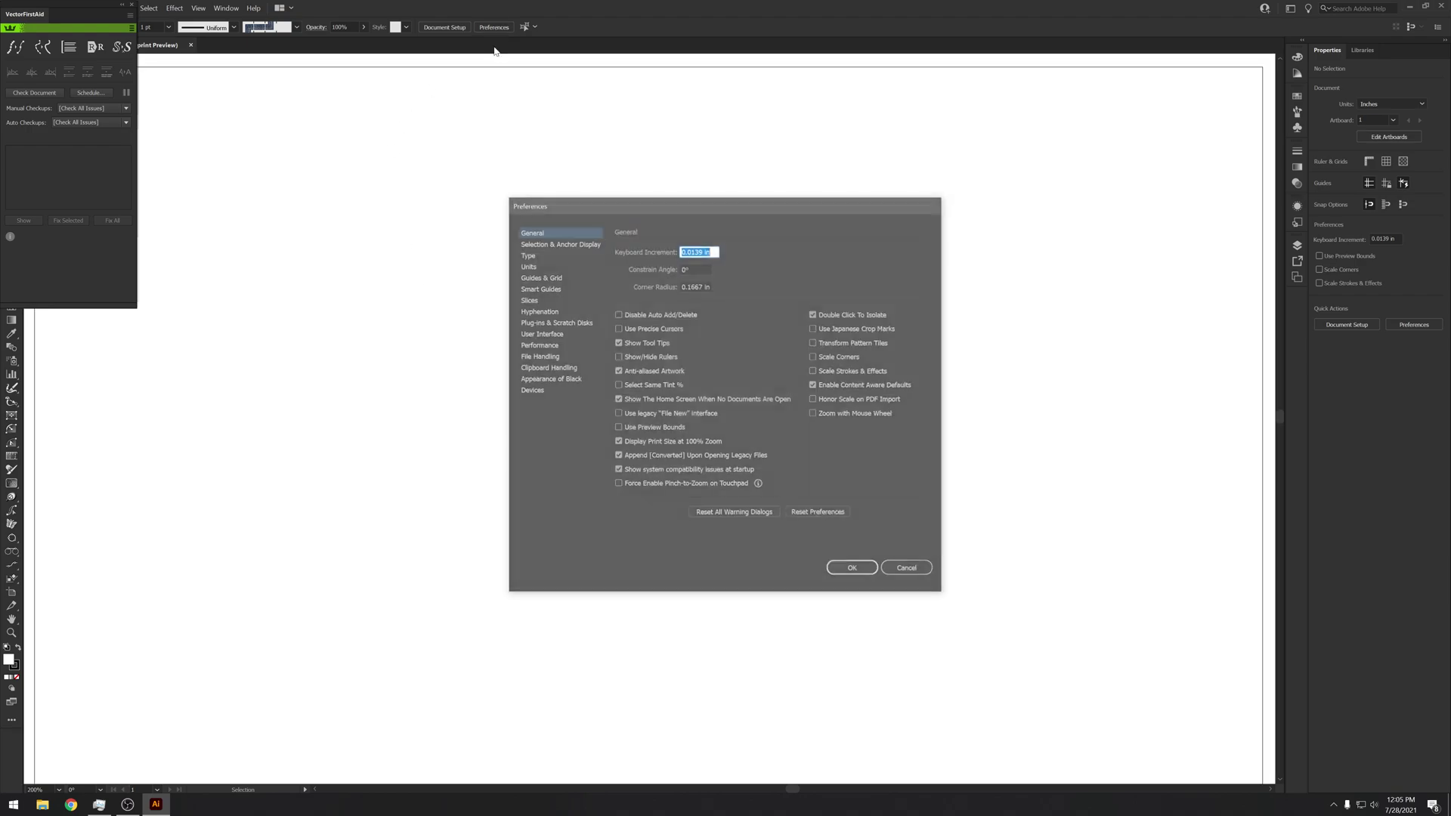
left_click(550, 344)
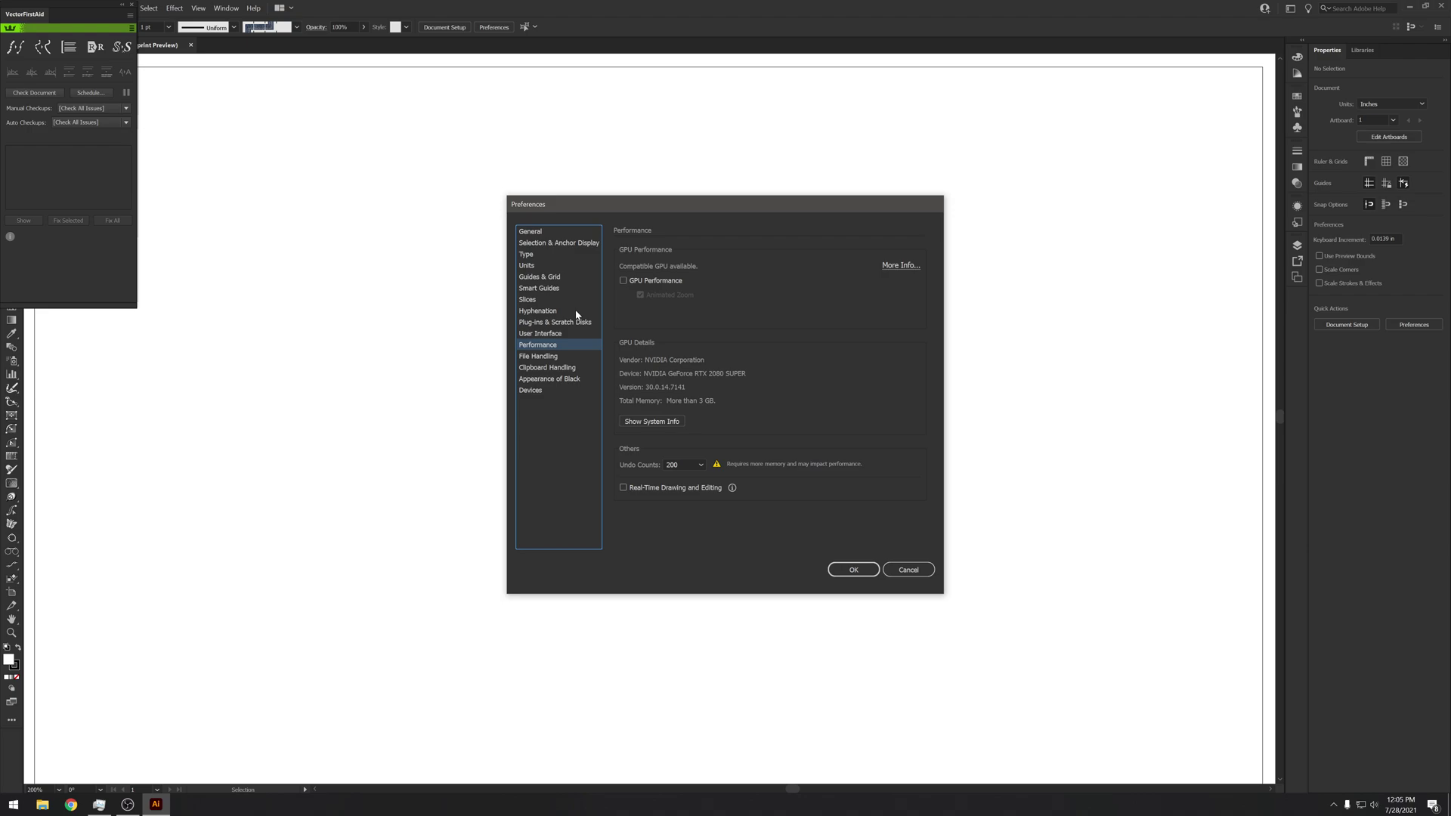
left_click(667, 282)
left_click(860, 574)
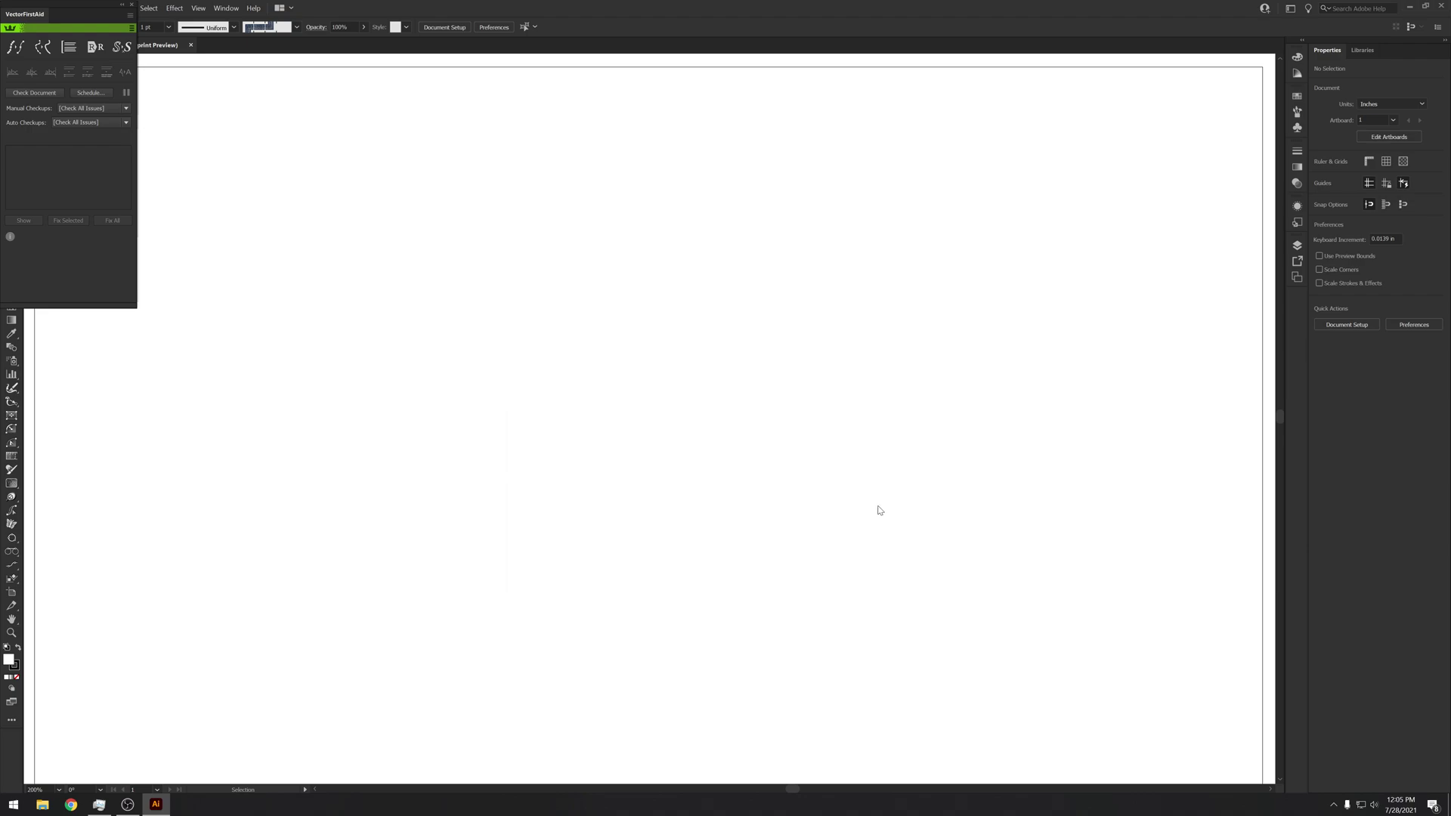
Zoom into the canvas, then enable Real-Time Drawing and Editing in Performance preferences
key("z")
mouse_move(842, 478)
left_mouse_down()
mouse_move(710, 412)
mouse_move(787, 434)
mouse_move(785, 456)
left_mouse_up()
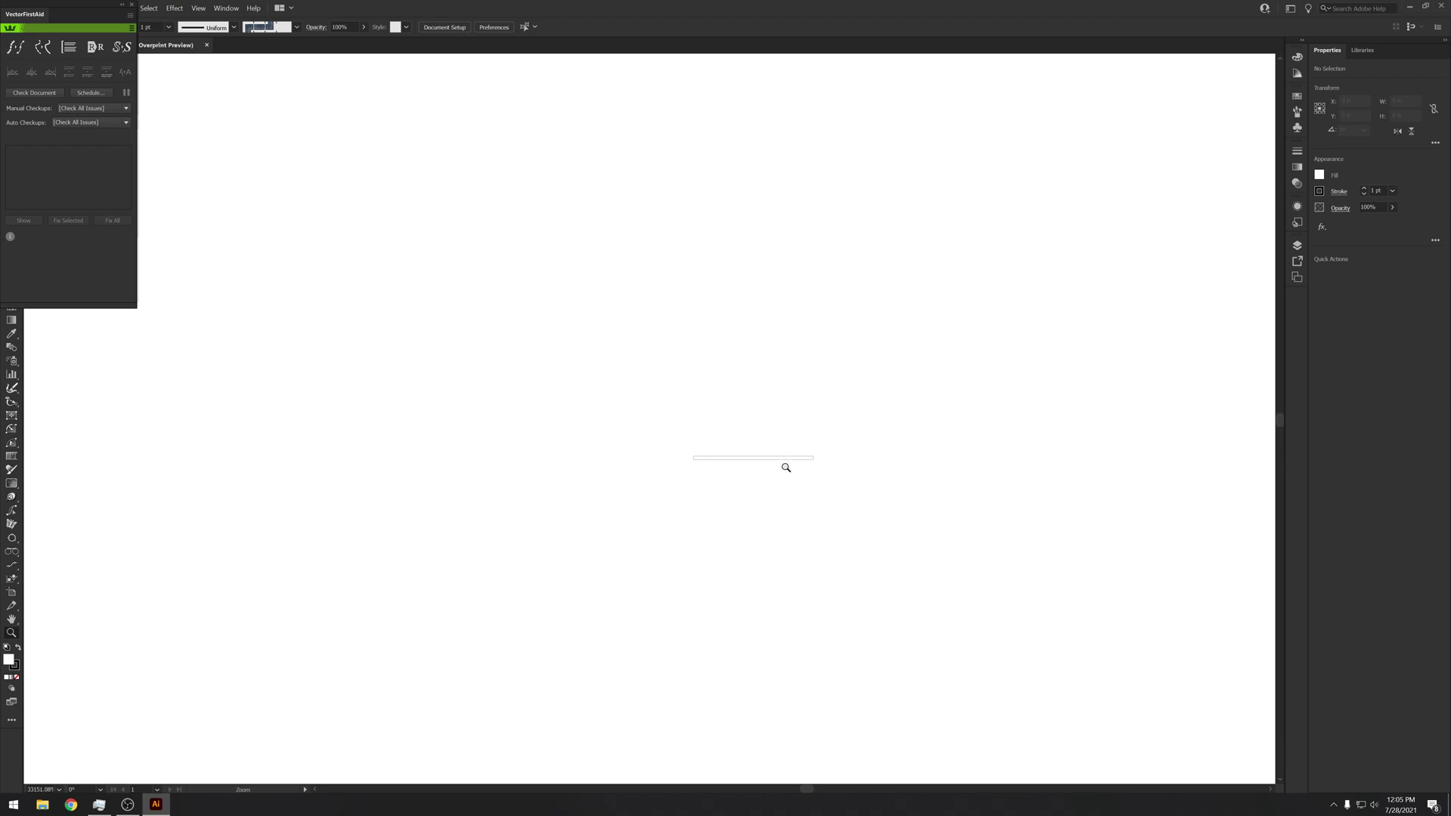
key("v")
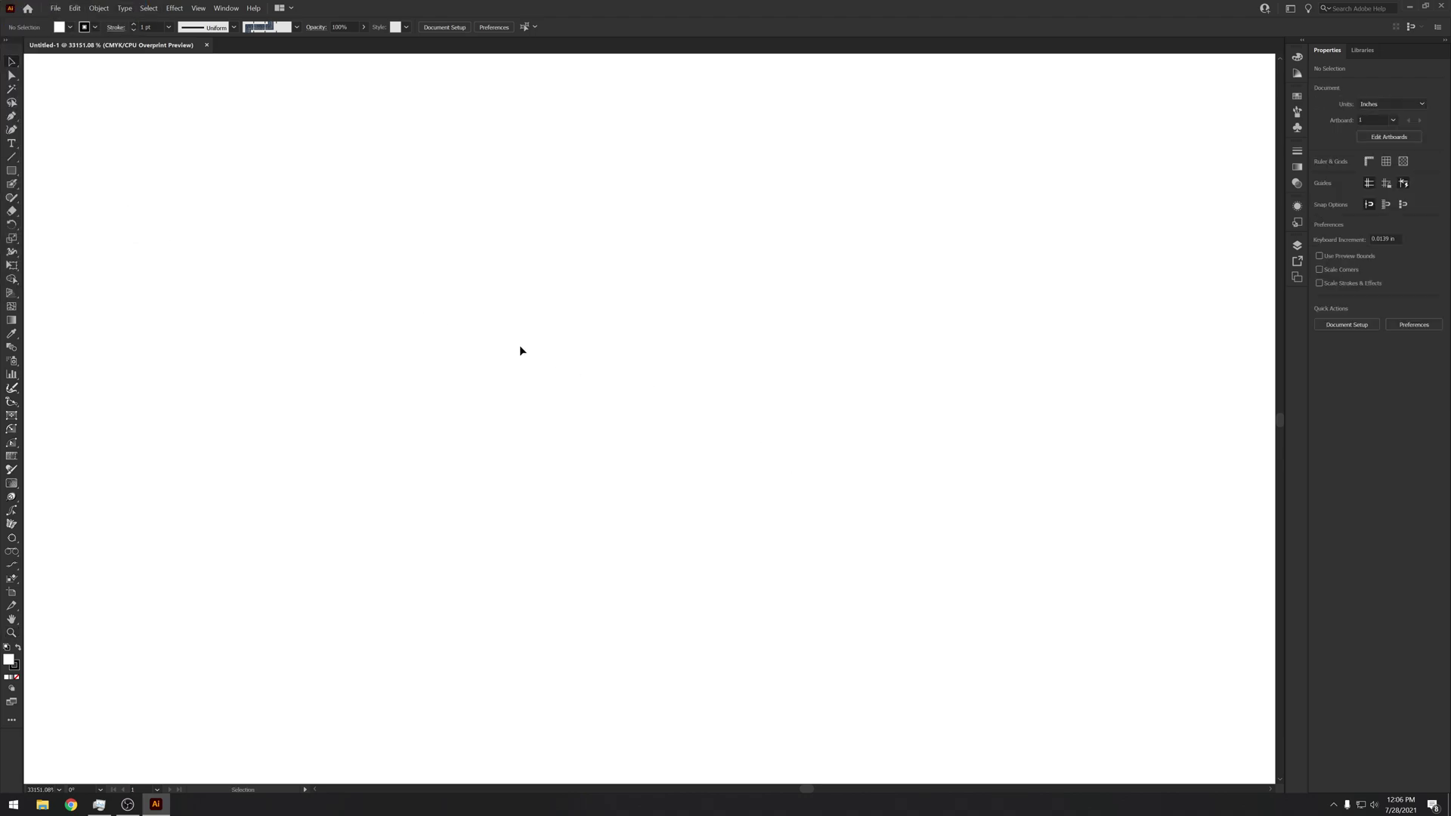
key("z")
left_click_drag(654, 350, 555, 395)
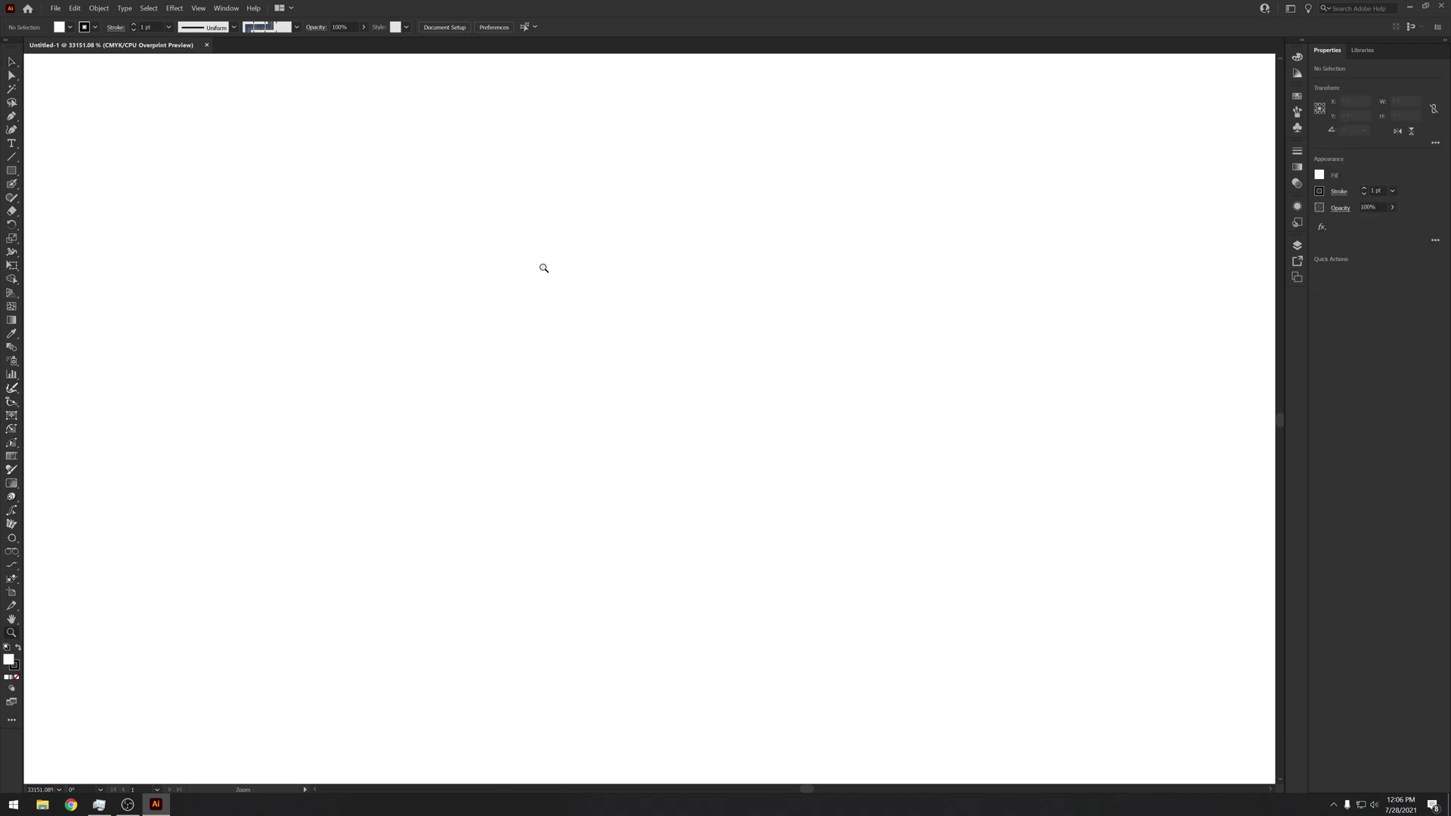
left_click(200, 10)
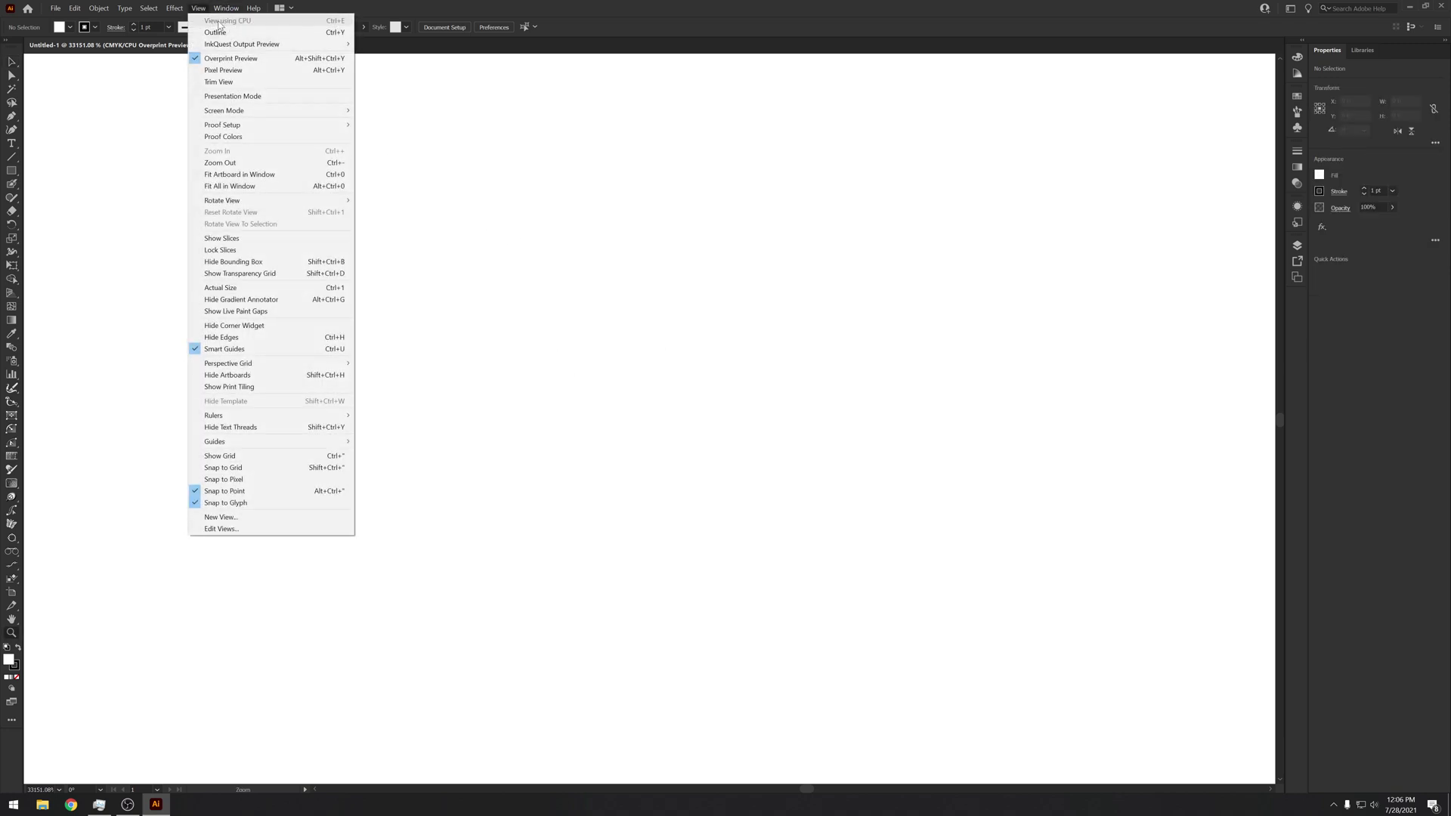
left_click(495, 26)
left_click(539, 344)
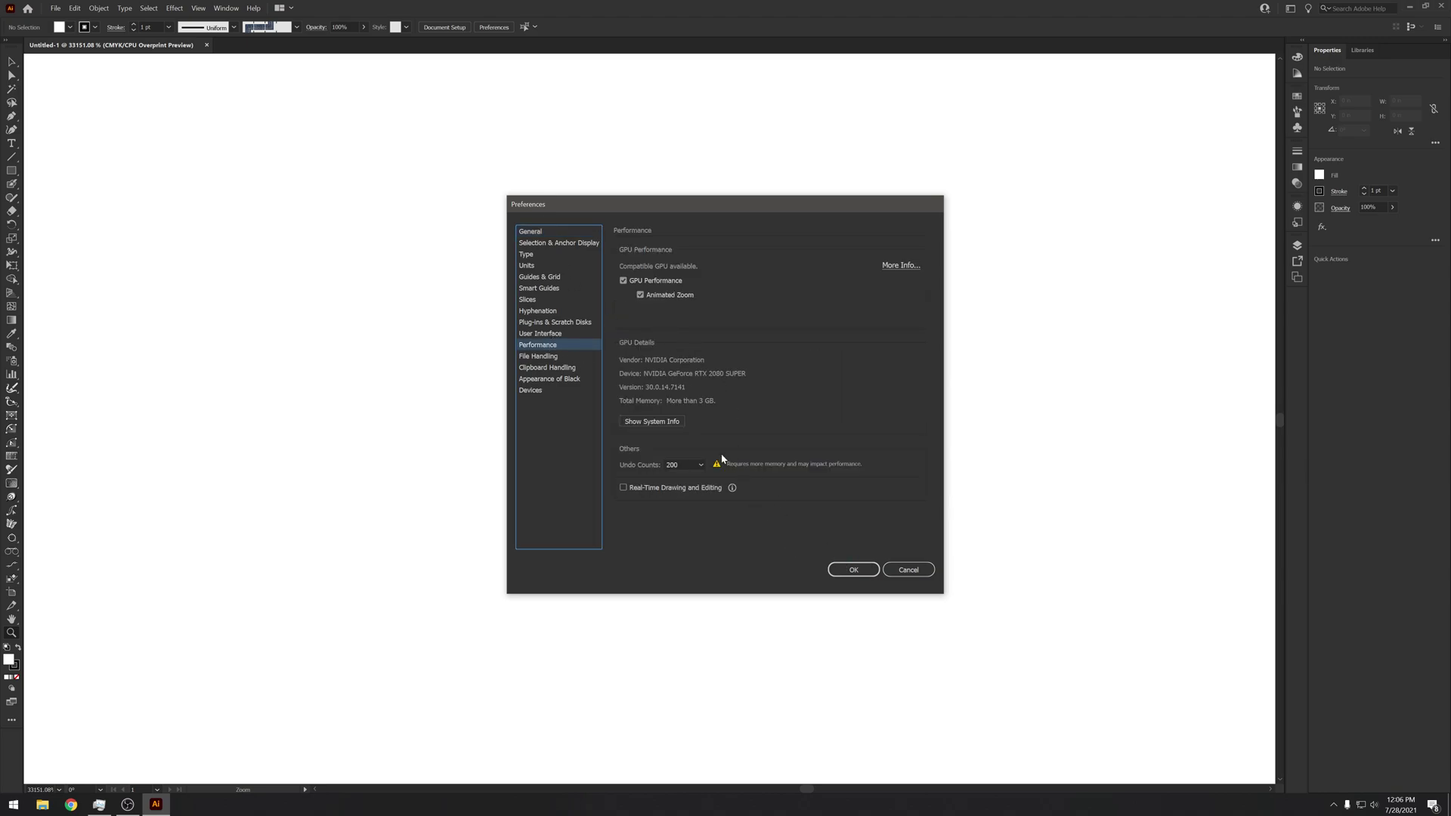
left_click(678, 465)
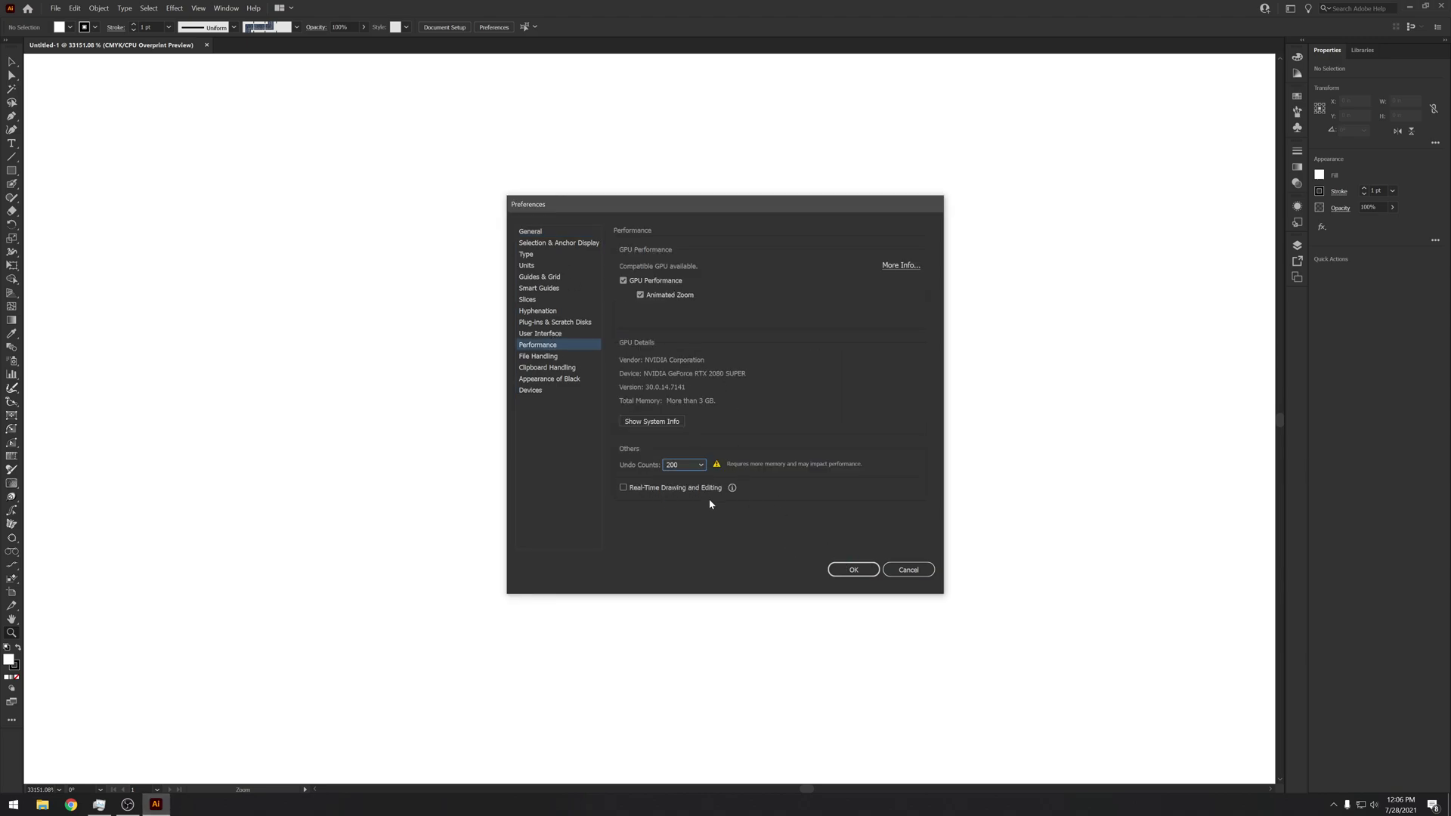
left_click(852, 570)
key("shift+b")
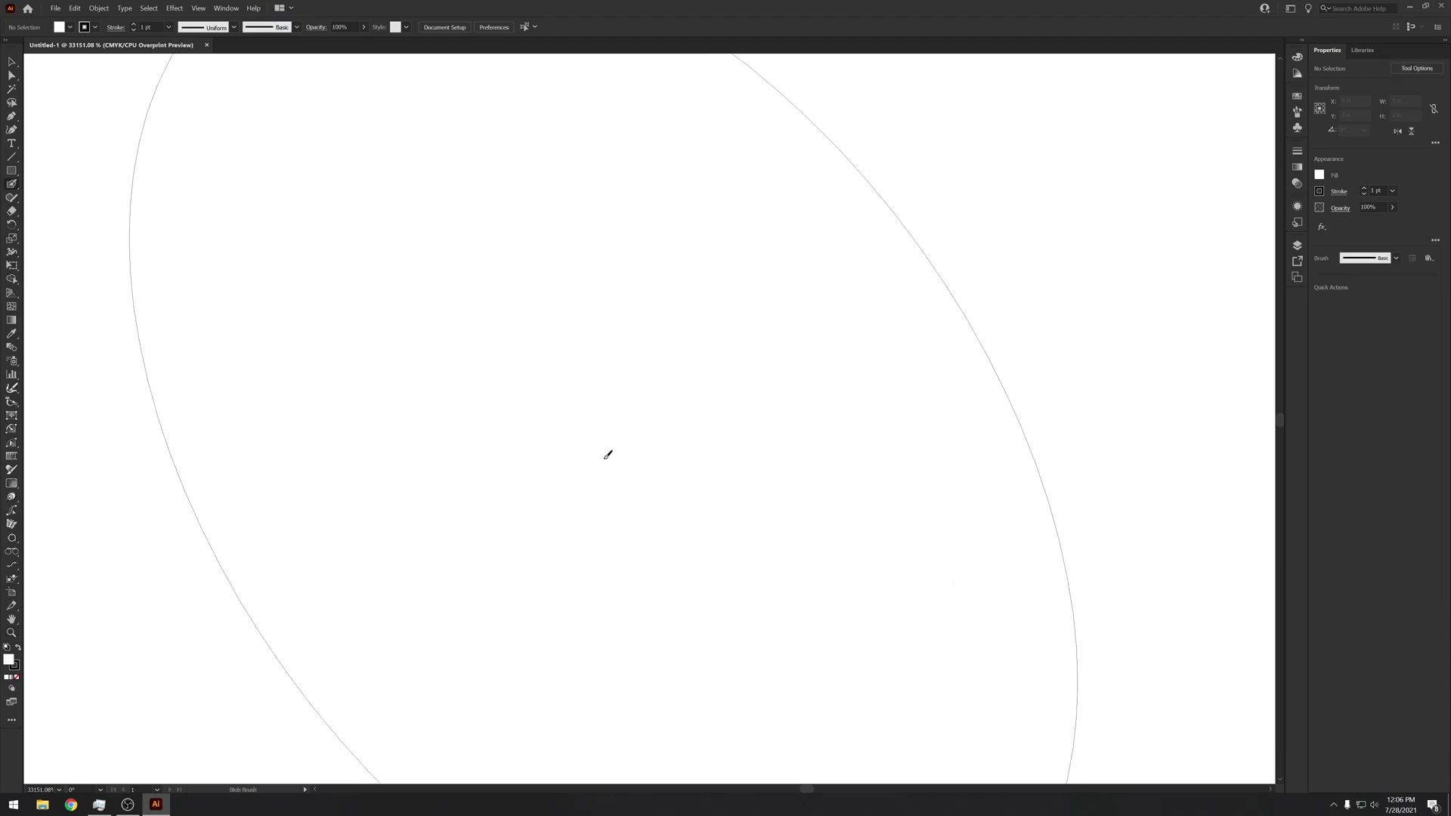
Shrink the Blob Brush, fit the artboard in the window, and draw and undo a looping test stroke
key("bracketleft")
key("bracketleft")
key("bracketleft")
key("bracketleft")
key("bracketleft")
key("bracketleft")
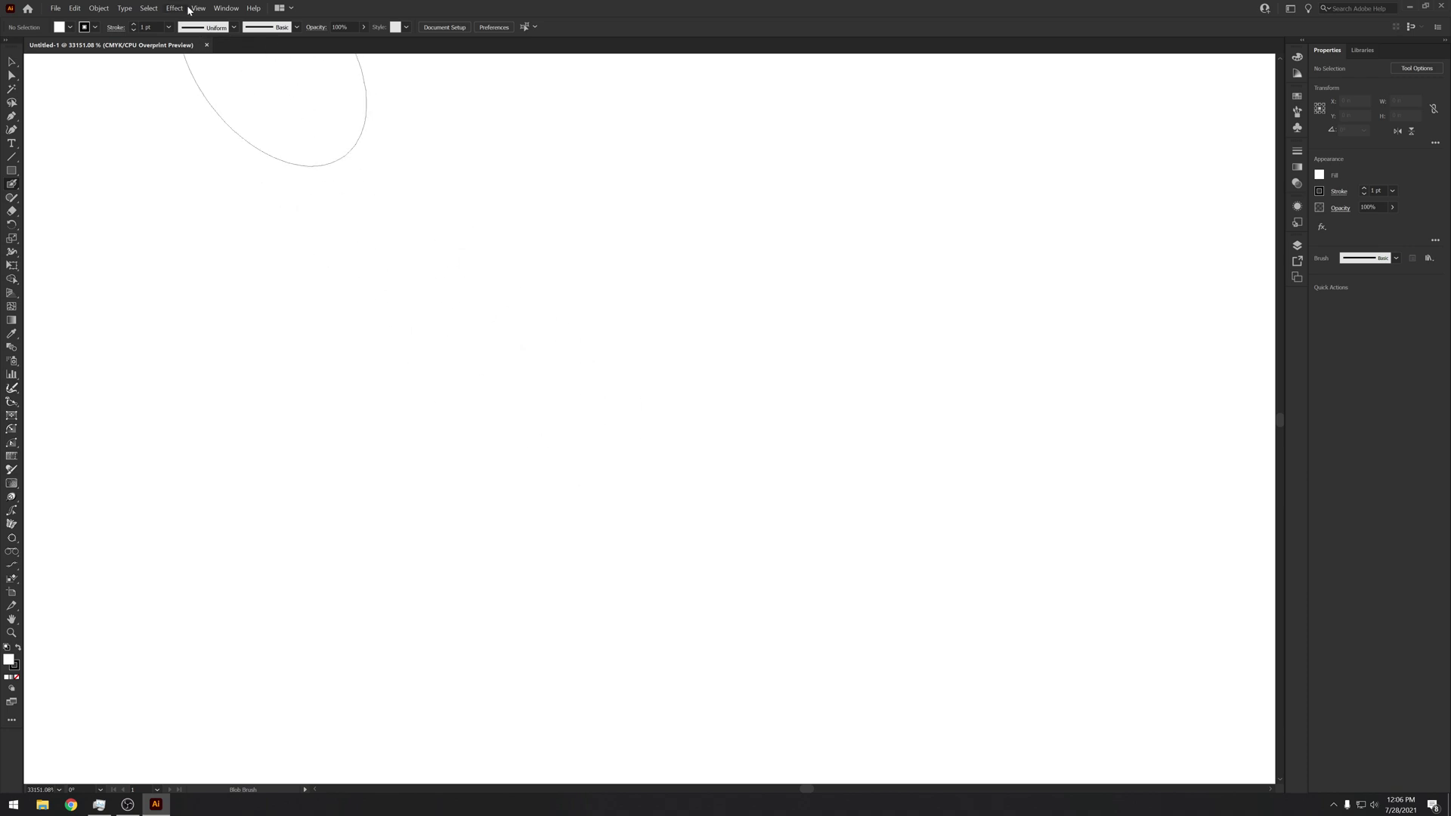
left_click(188, 9)
left_click(249, 187)
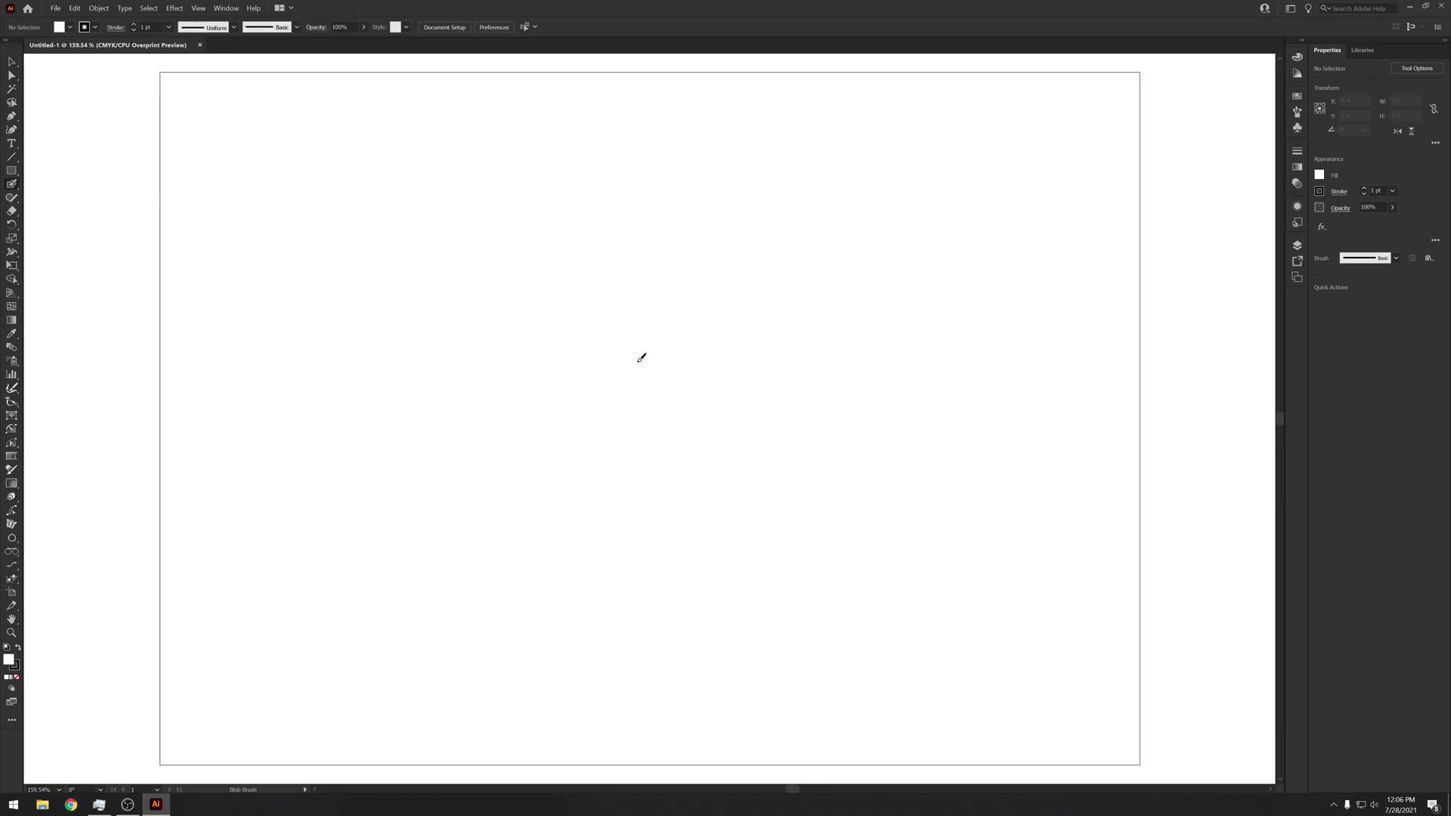
mouse_move(607, 402)
left_mouse_down()
mouse_move(598, 334)
mouse_move(627, 446)
mouse_move(806, 495)
mouse_move(640, 421)
left_mouse_up()
key("ctrl+z")
key("ctrl+z")
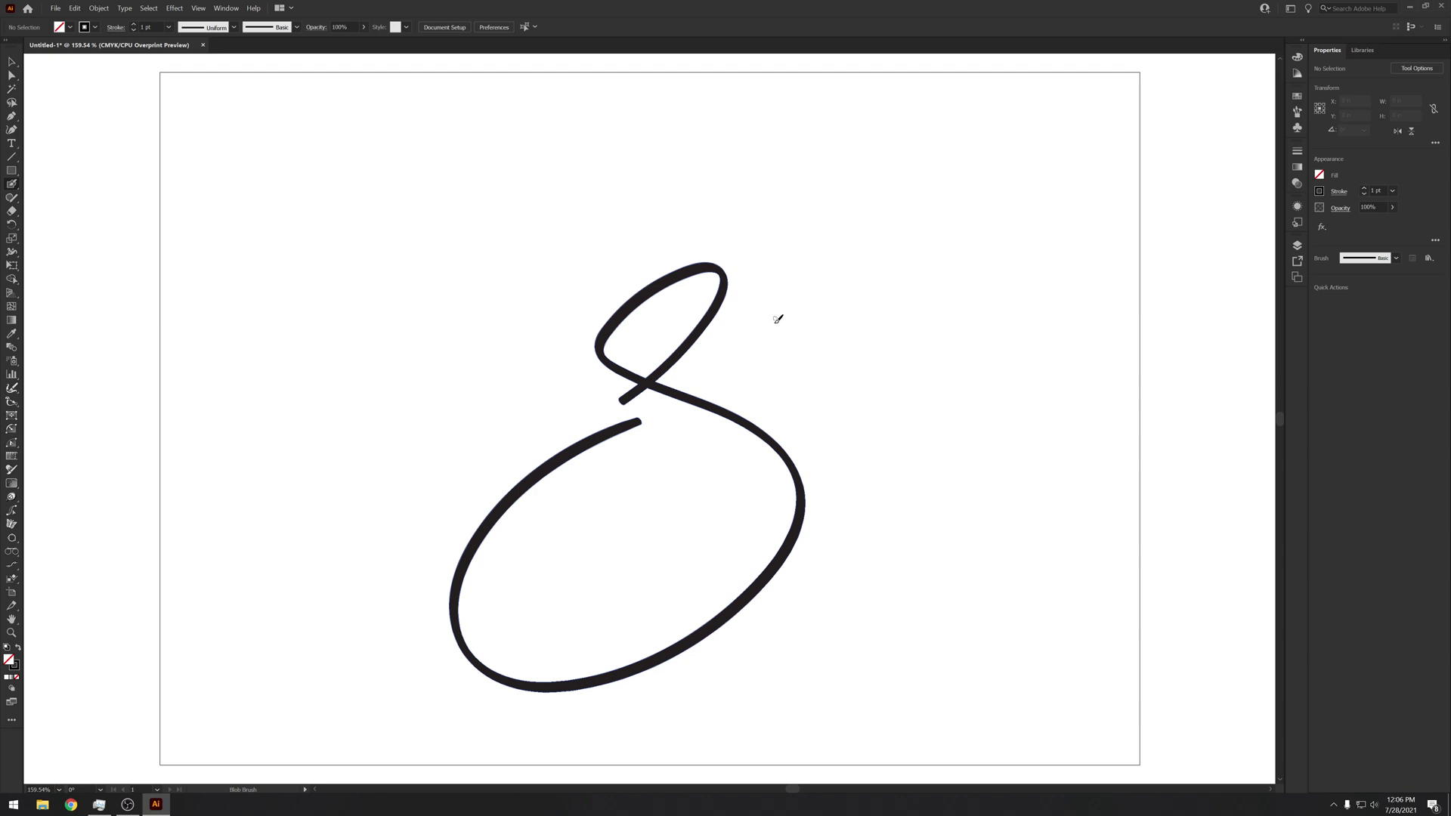
key("ctrl+z")
Draw and undo more looping strokes, confirm Blob Brush options, and paint a thick spiral across the artboard
left_click_drag(625, 556, 665, 429)
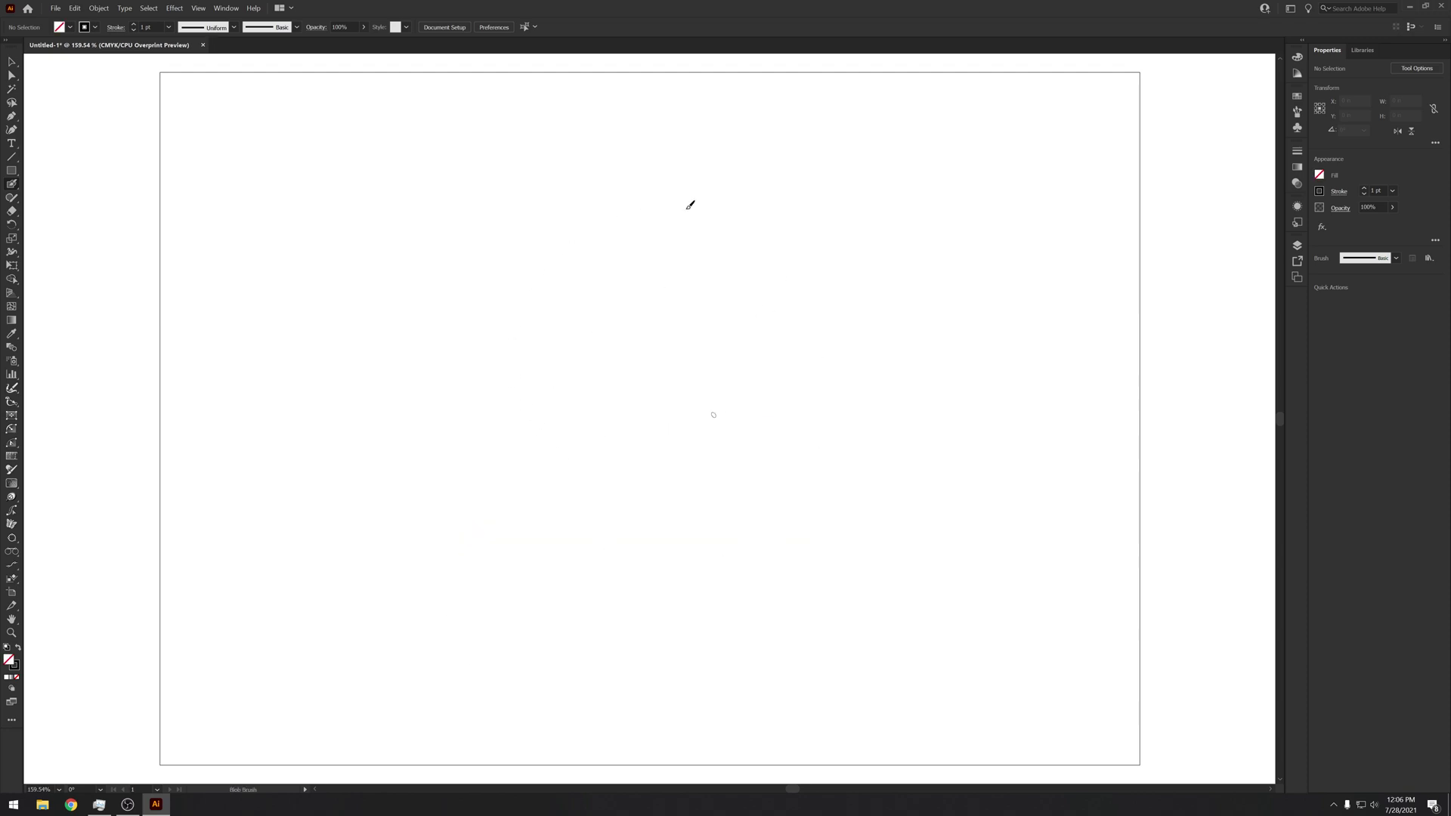
mouse_move(615, 333)
left_mouse_down()
mouse_move(502, 453)
mouse_move(686, 399)
left_mouse_up()
key("ctrl+z")
mouse_move(479, 324)
left_mouse_down()
mouse_move(867, 488)
mouse_move(803, 385)
mouse_move(696, 415)
mouse_move(703, 426)
left_mouse_up()
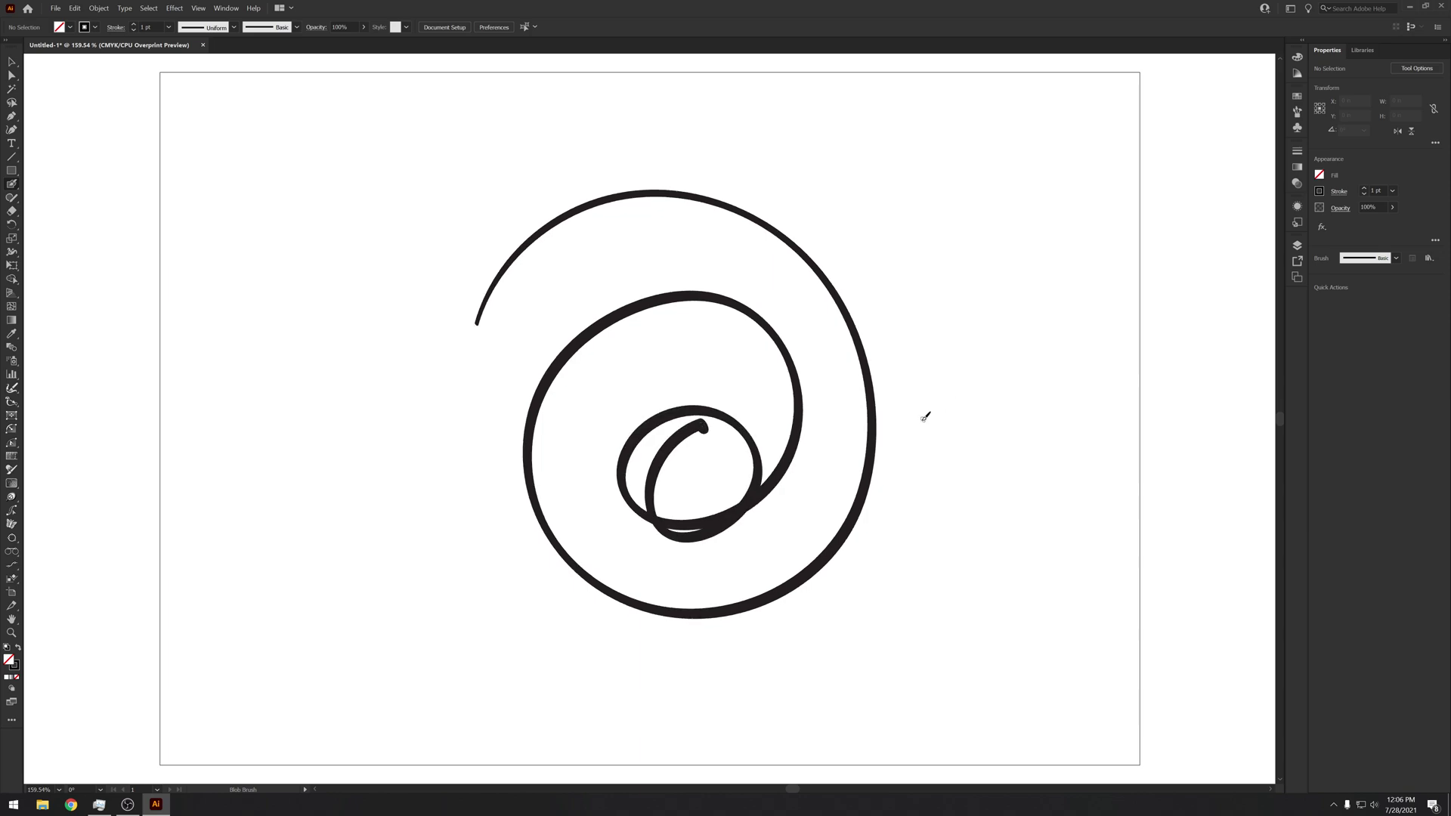
key("ctrl+z")
key("Return")
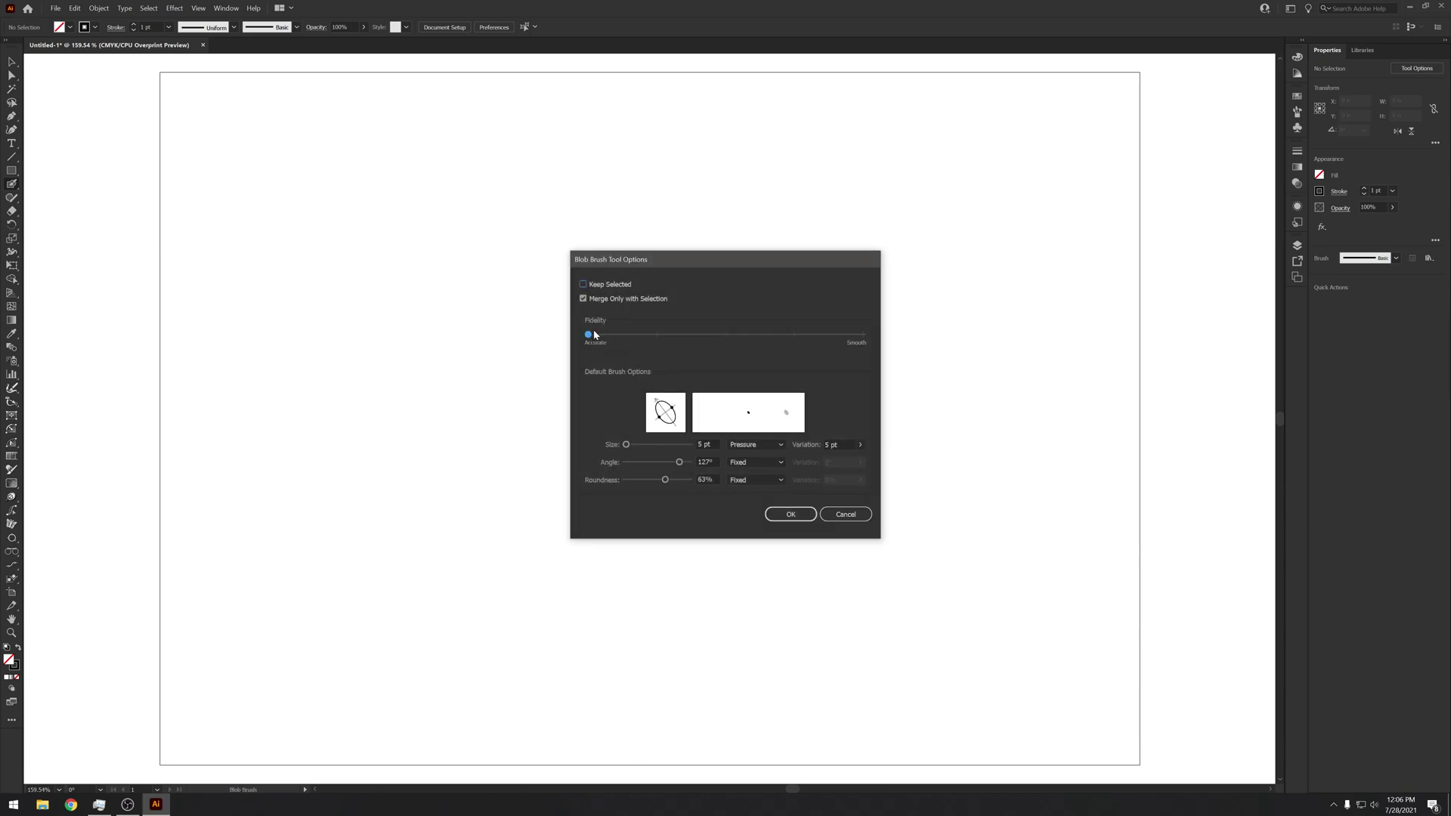
key("Return")
mouse_move(410, 312)
left_mouse_down()
mouse_move(894, 464)
mouse_move(764, 305)
mouse_move(661, 495)
mouse_move(754, 434)
left_mouse_up()
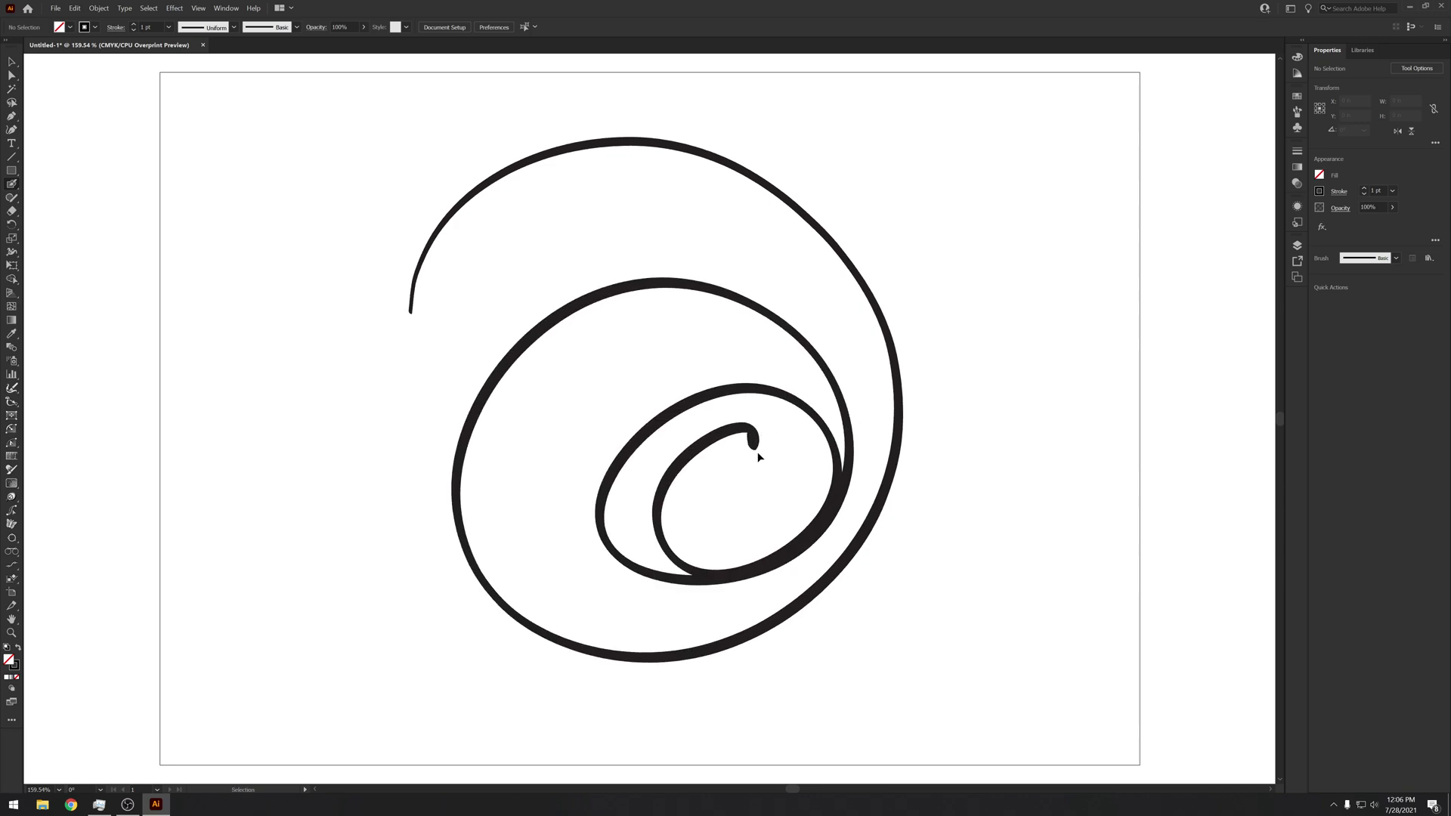
left_click_drag(495, 338, 784, 506)
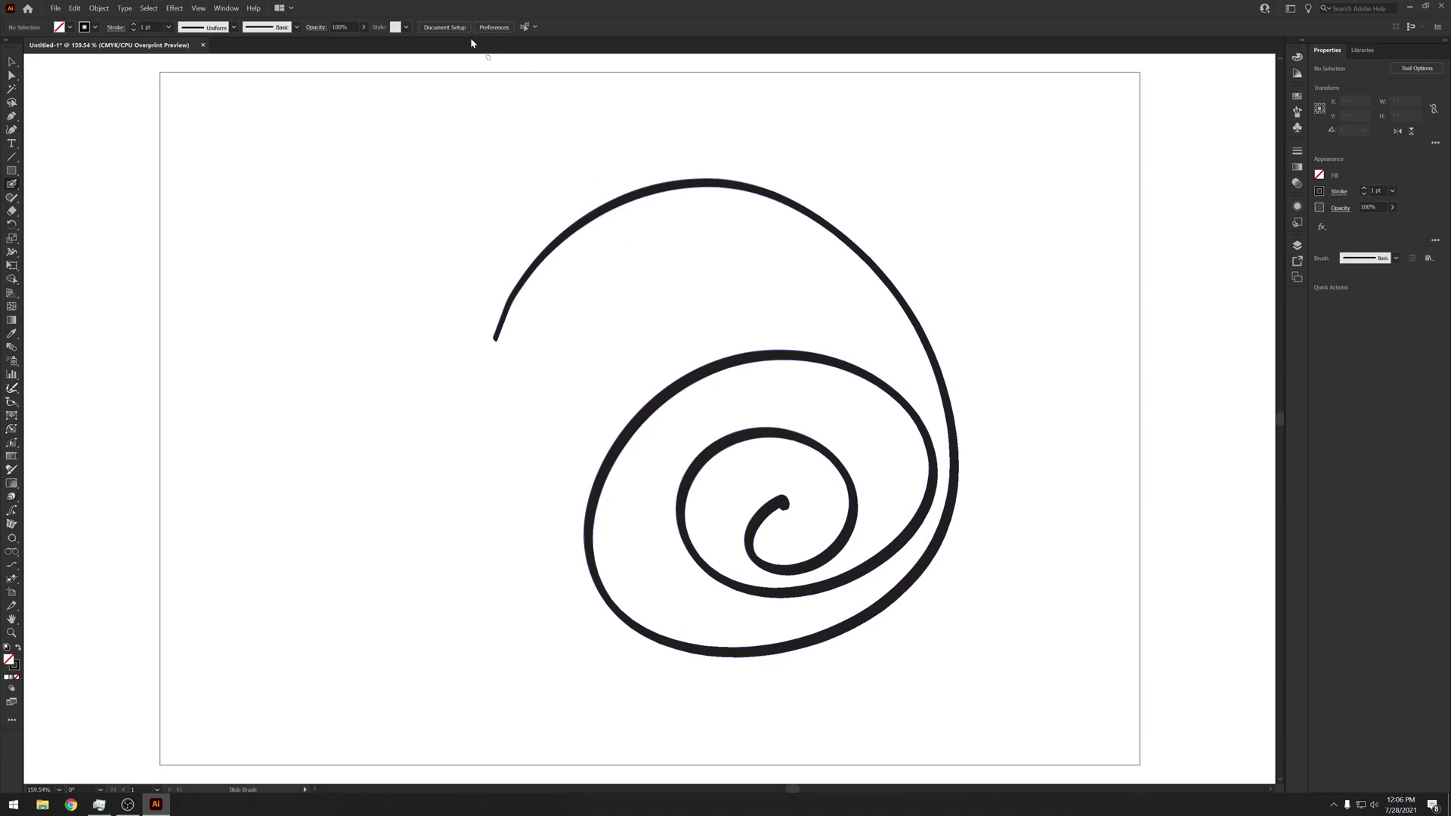
Review the Performance preferences, close them, and bring up the View menu
left_click(495, 28)
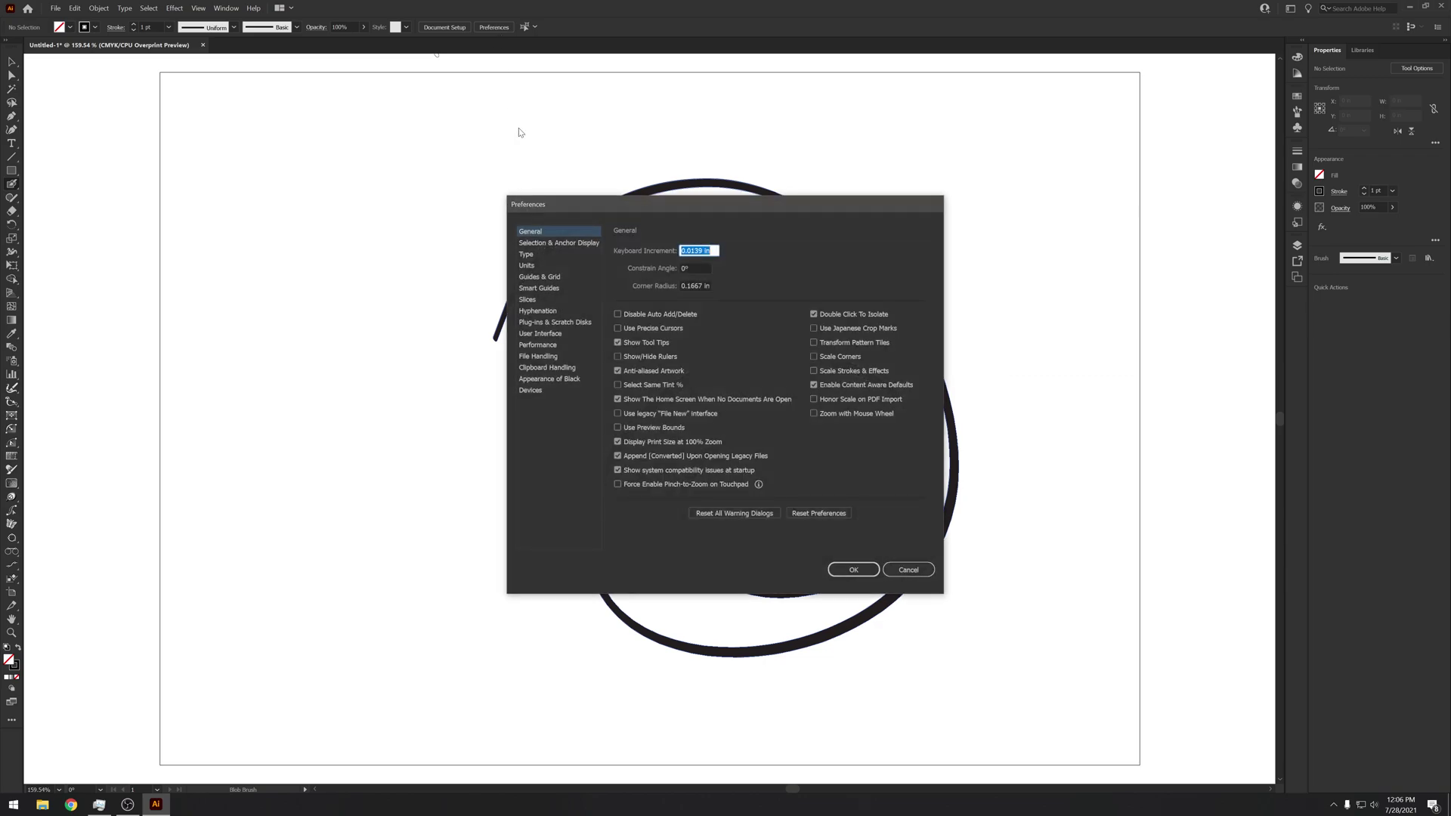
left_click(569, 344)
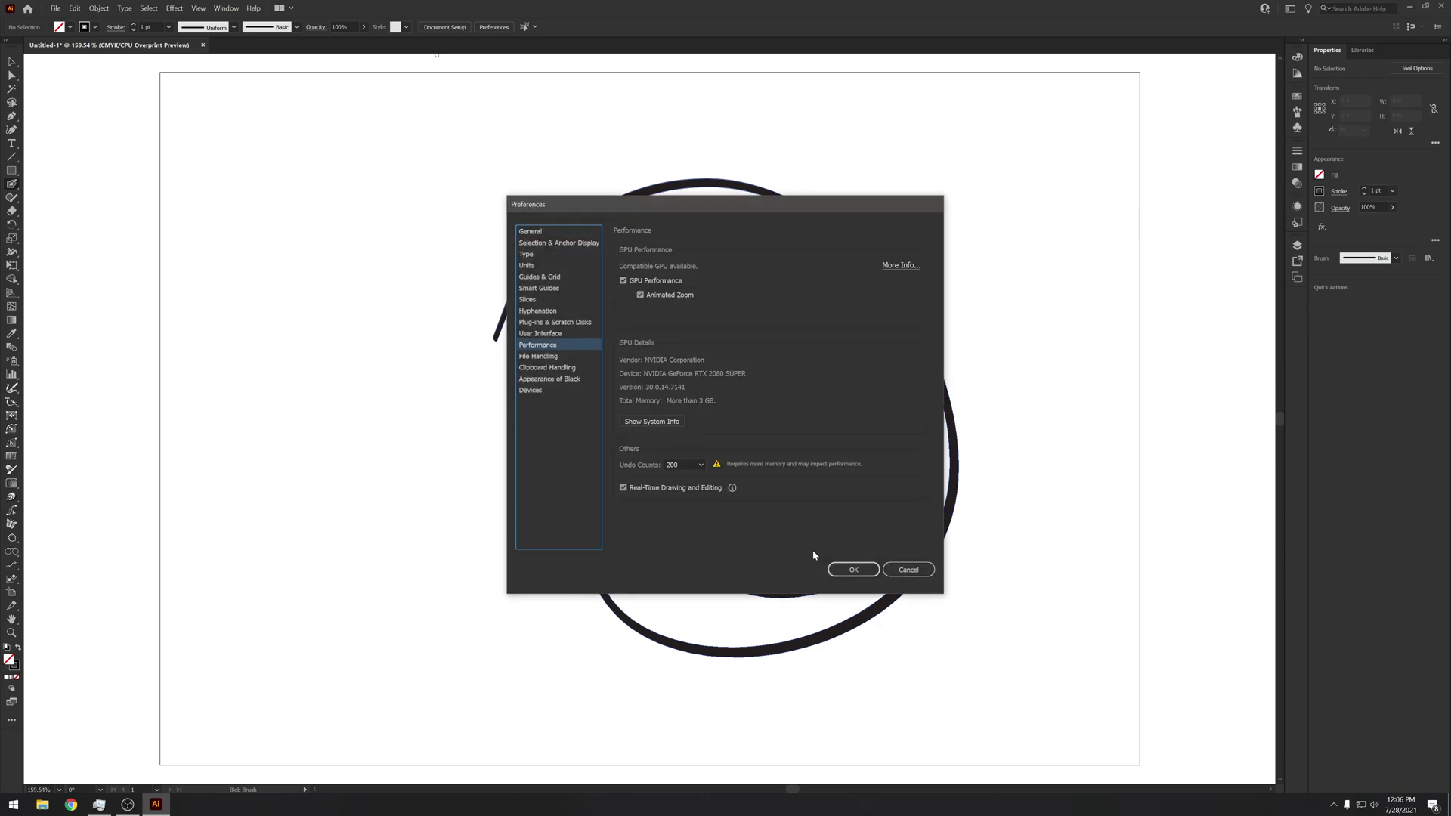
left_click(852, 569)
left_click(198, 8)
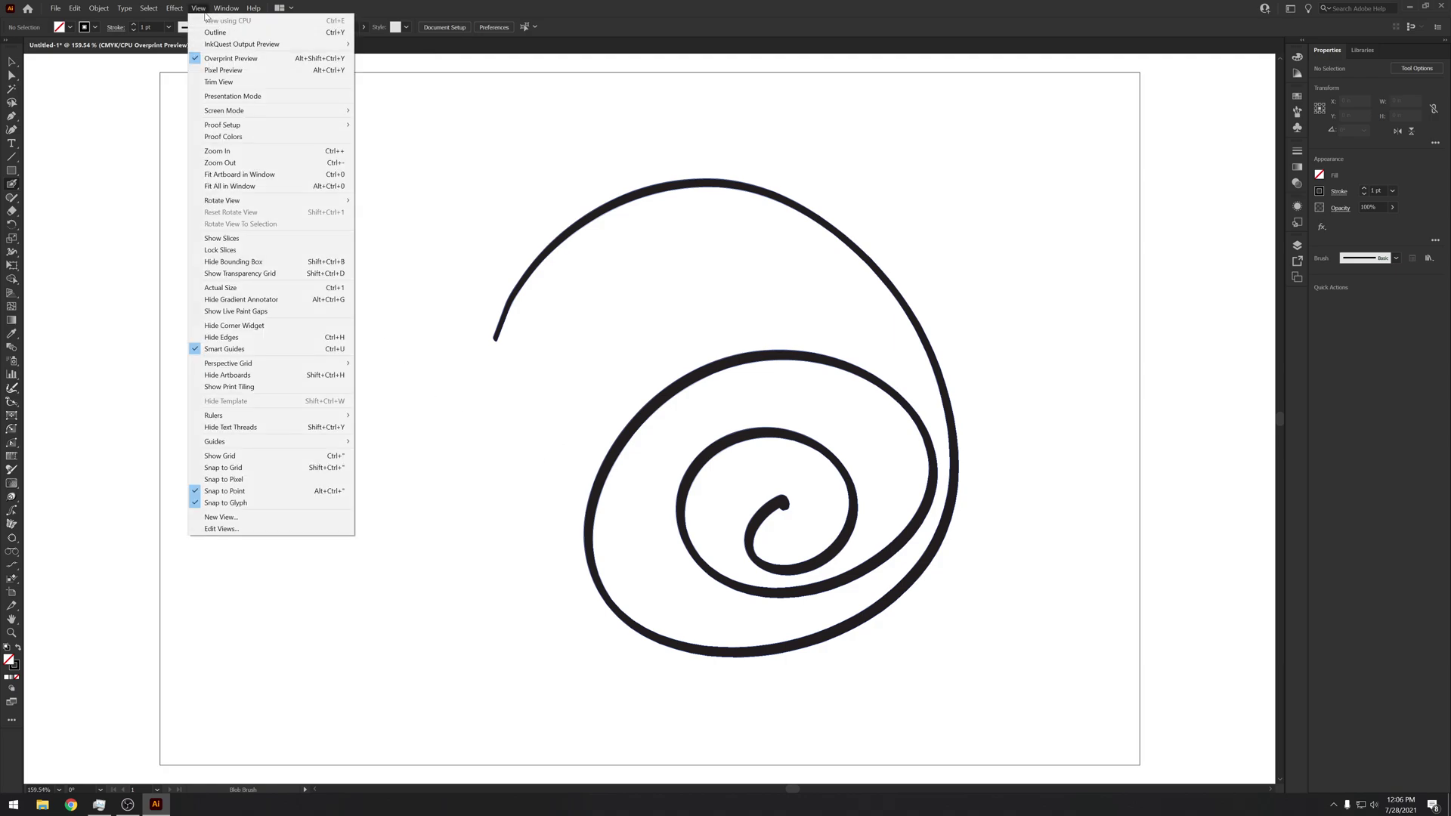
Switch the document to GPU Preview, then paint and undo looping strokes beside the spiral
left_click(232, 58)
left_click_drag(321, 254, 445, 553)
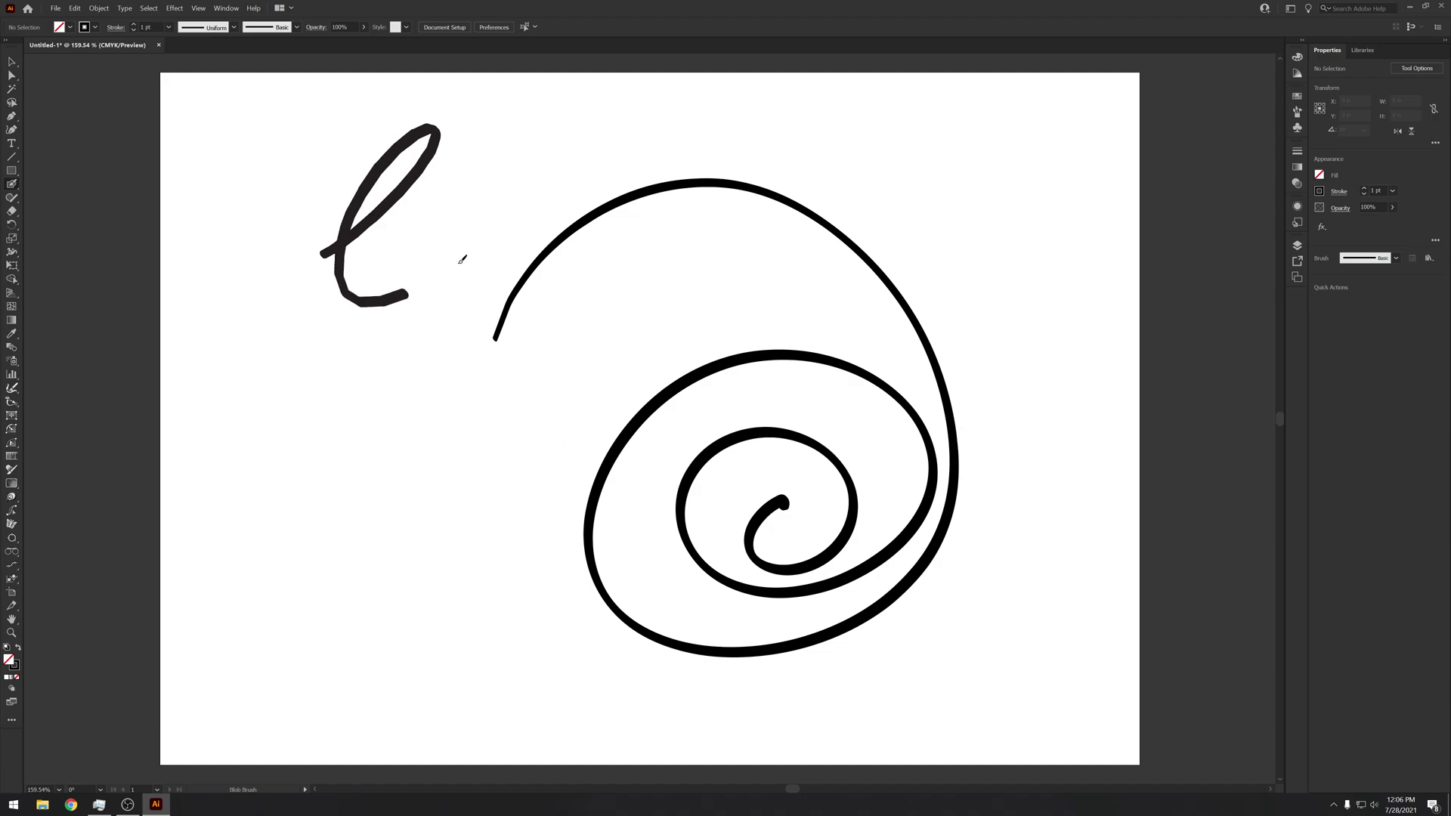
key("ctrl+z")
left_click_drag(315, 323, 455, 655)
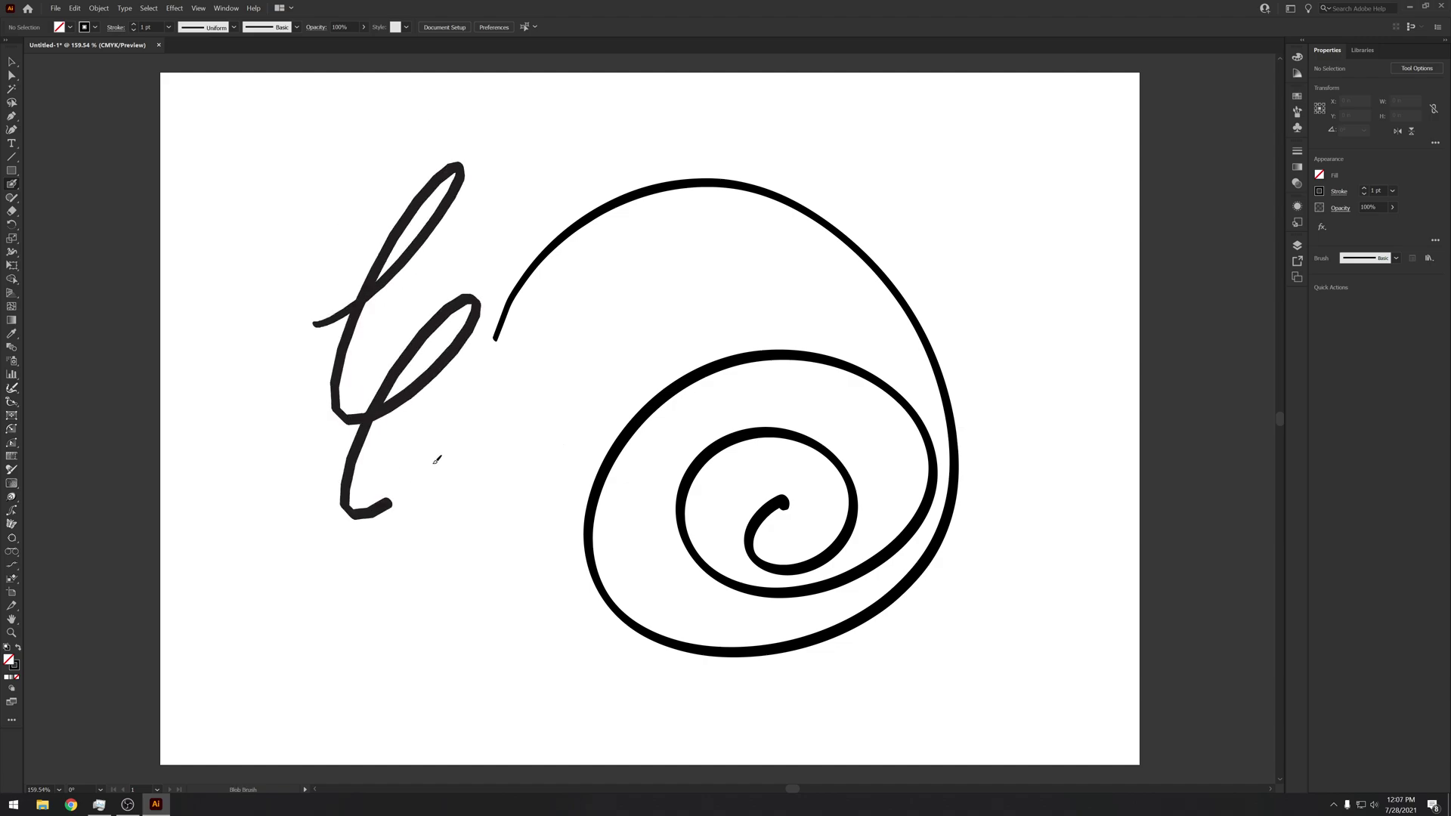
key("ctrl+z")
left_click_drag(308, 375, 459, 612)
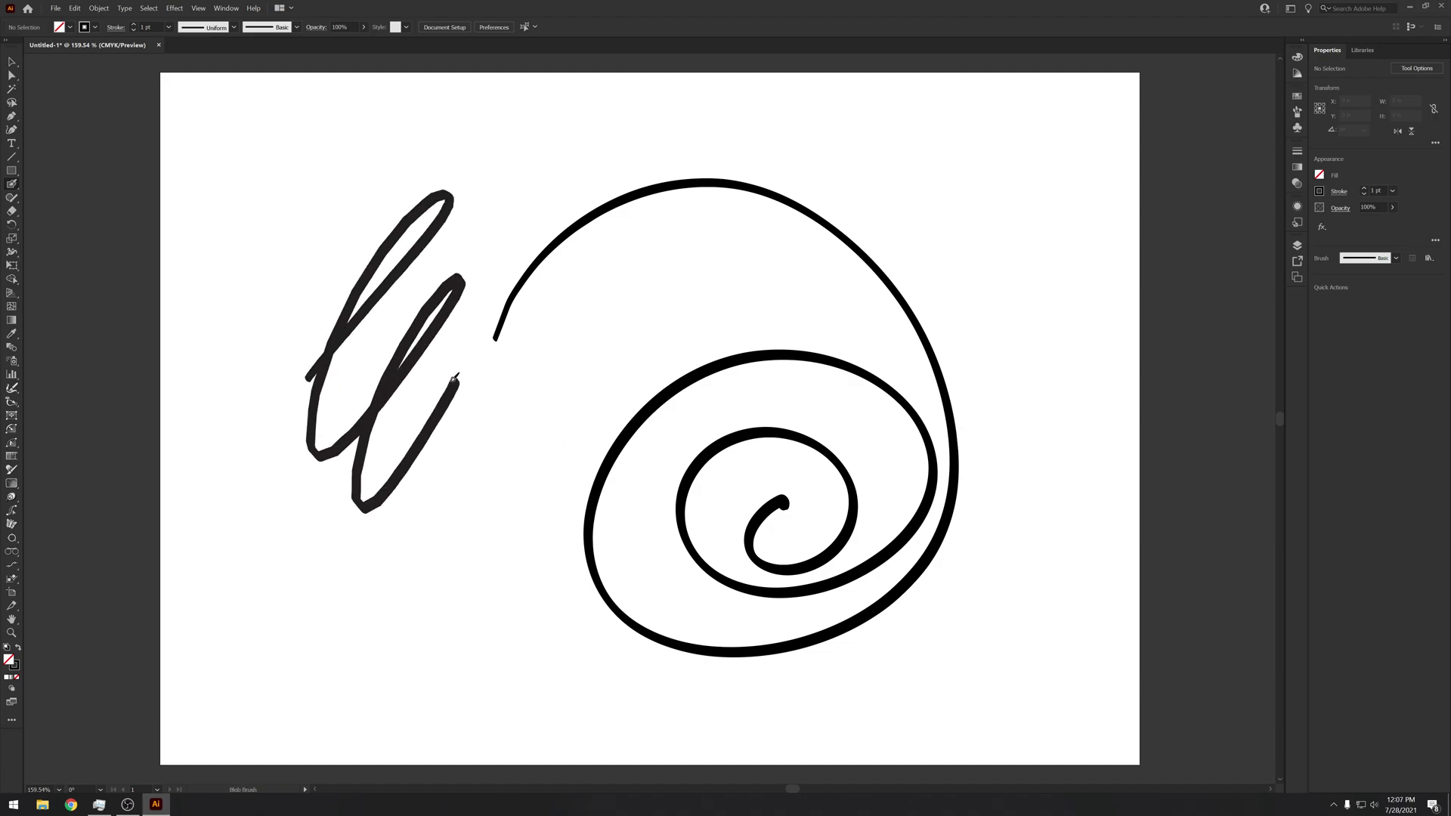
key("ctrl+z")
key("ctrl+z")
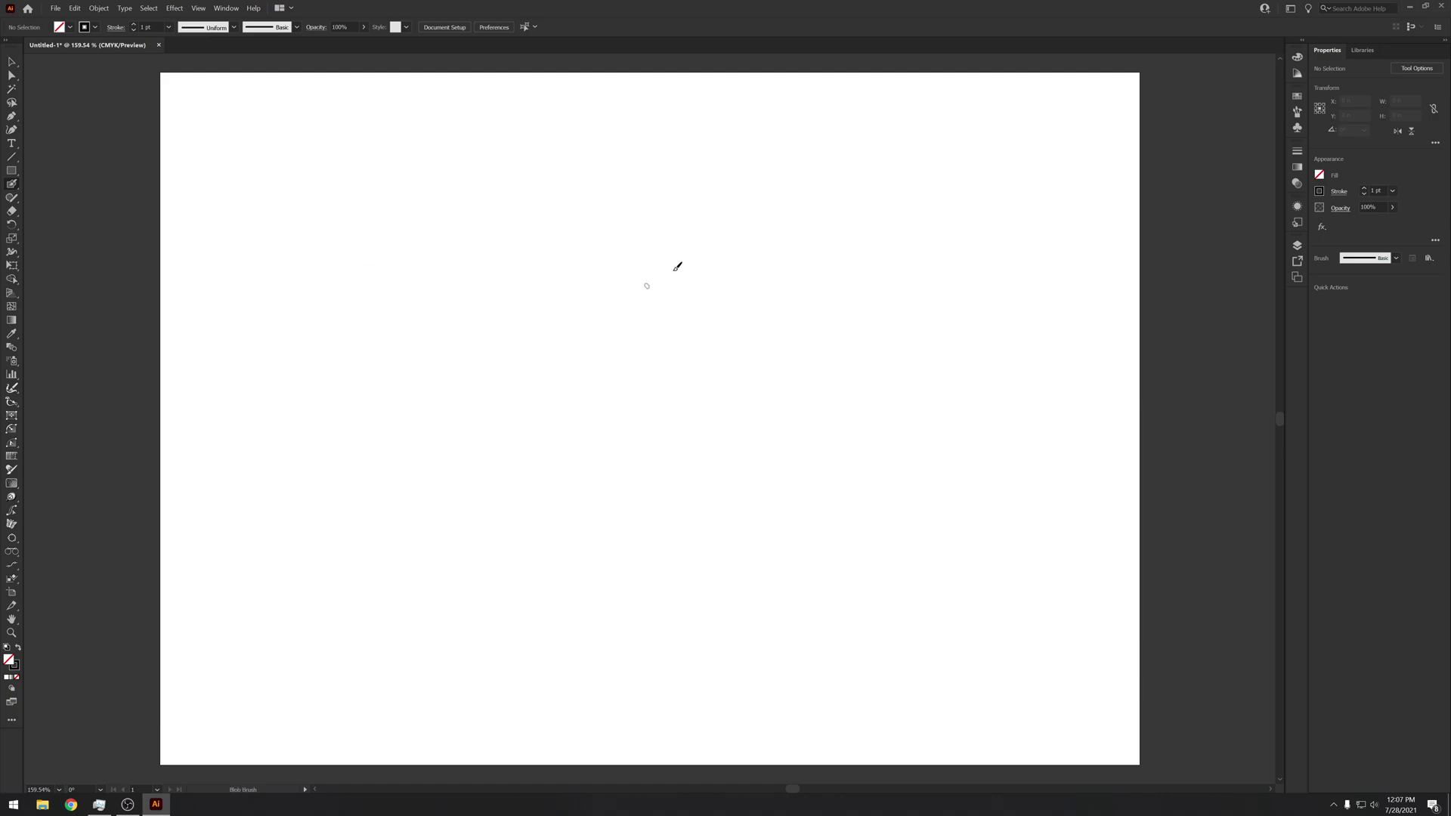
Draw successive spiral and looping test strokes, clearing each with Select All and Delete
left_click_drag(669, 272, 828, 607)
mouse_move(765, 645)
left_mouse_down()
mouse_move(752, 497)
mouse_move(604, 562)
mouse_move(765, 598)
left_mouse_up()
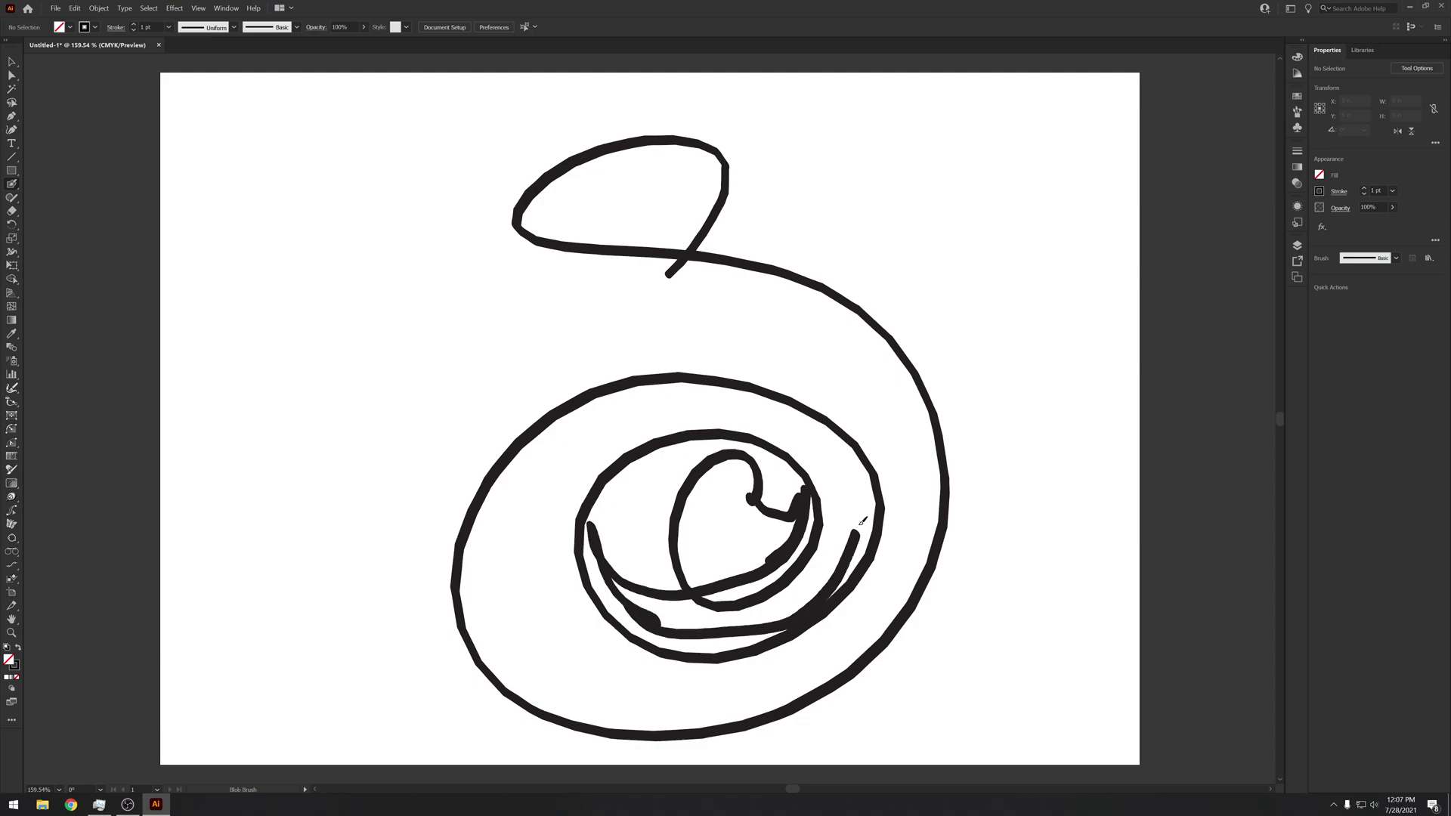
key("ctrl+a")
key("Delete")
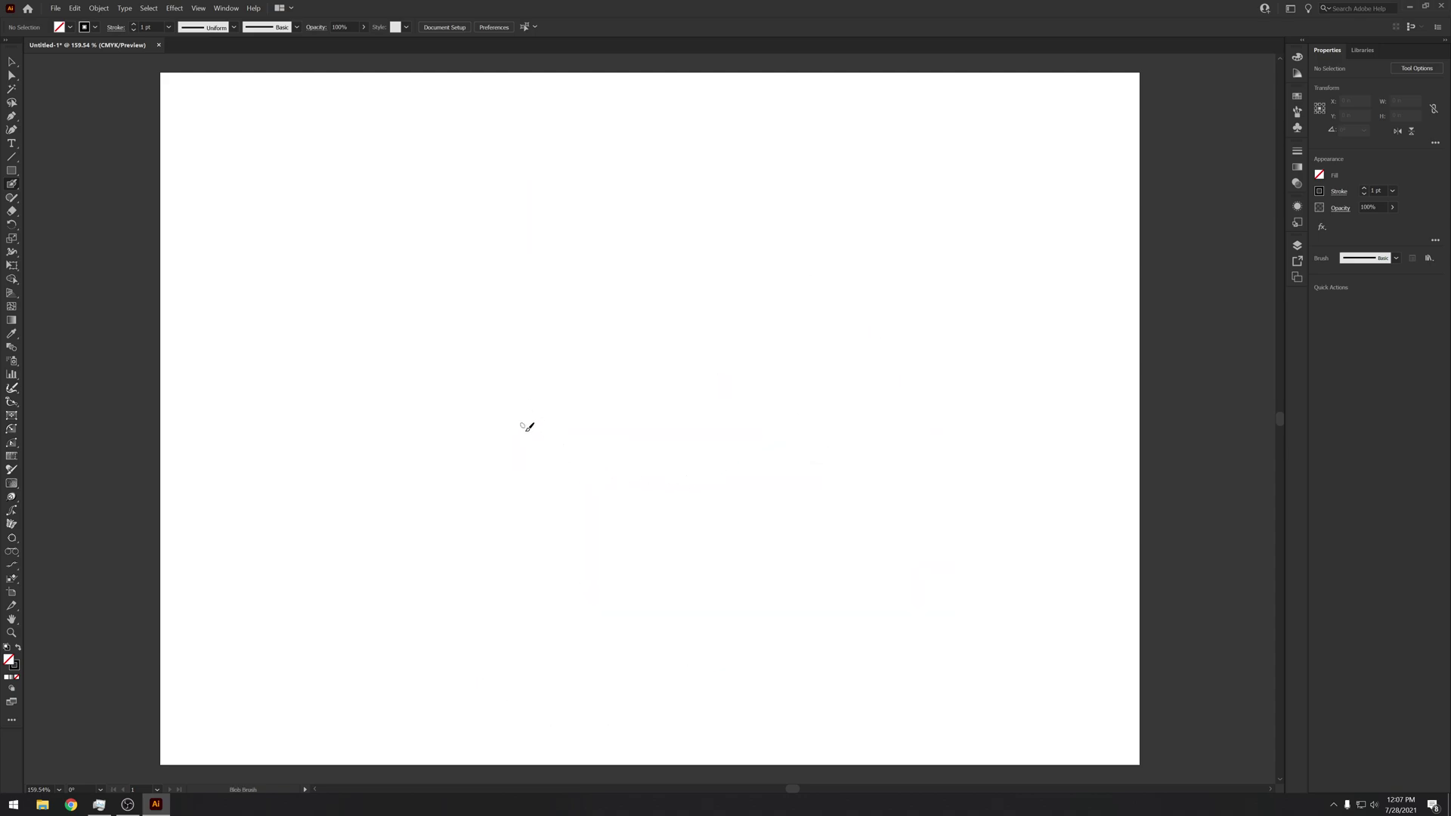
left_click_drag(652, 343, 621, 471)
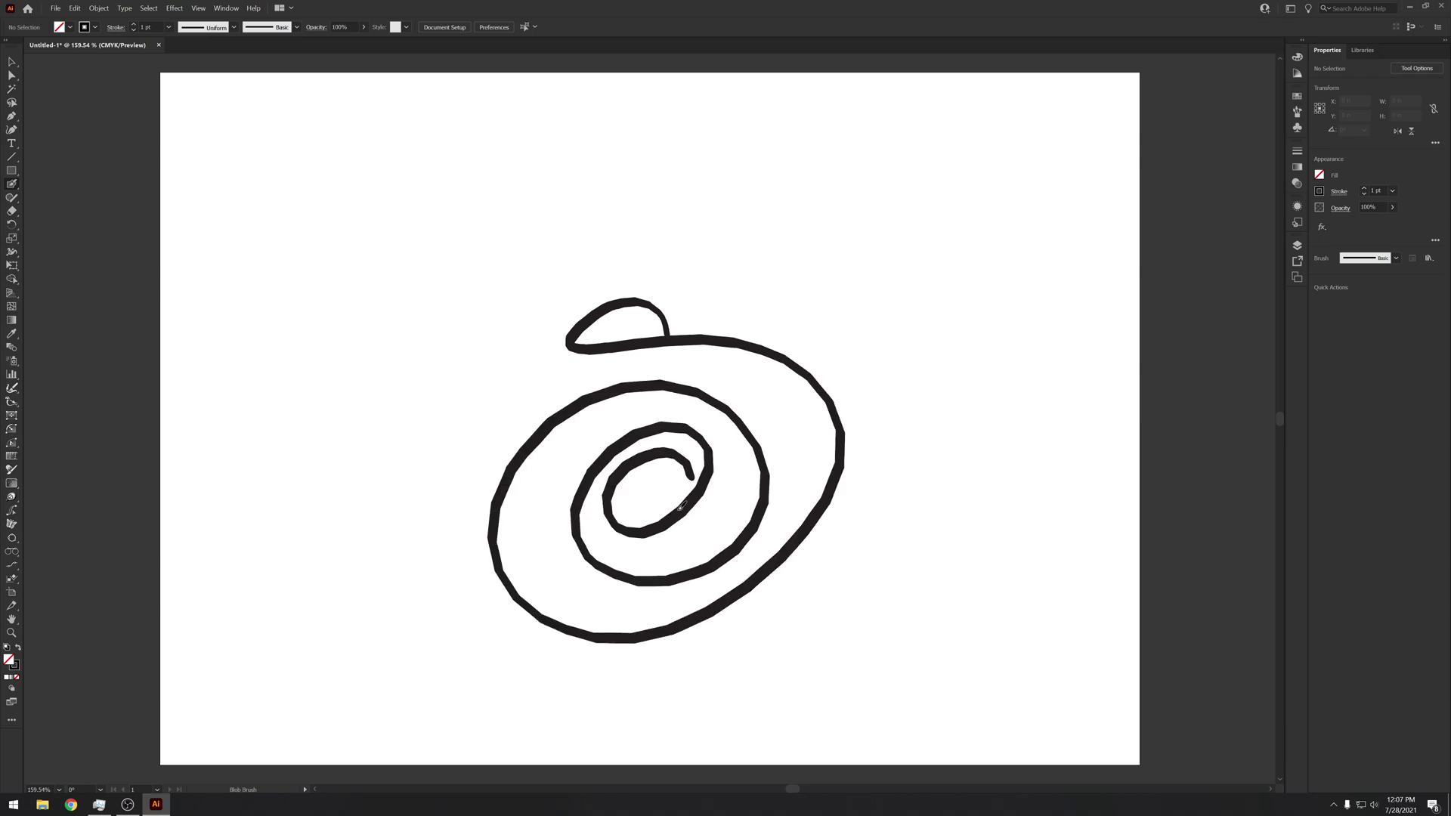
key("ctrl+a")
key("Delete")
left_click_drag(496, 352, 603, 494)
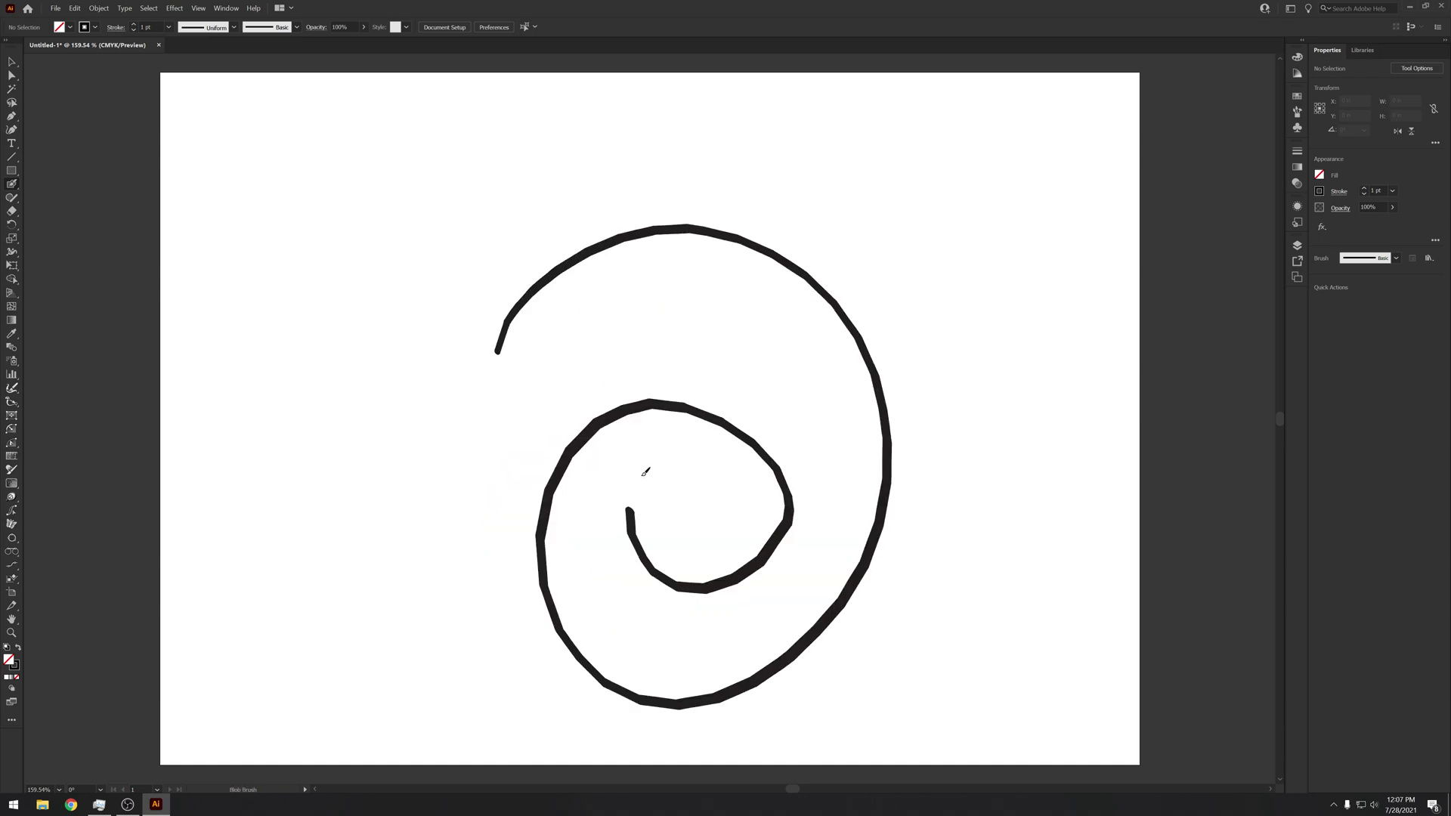
key("ctrl+a")
key("Delete")
left_click_drag(383, 375, 593, 232)
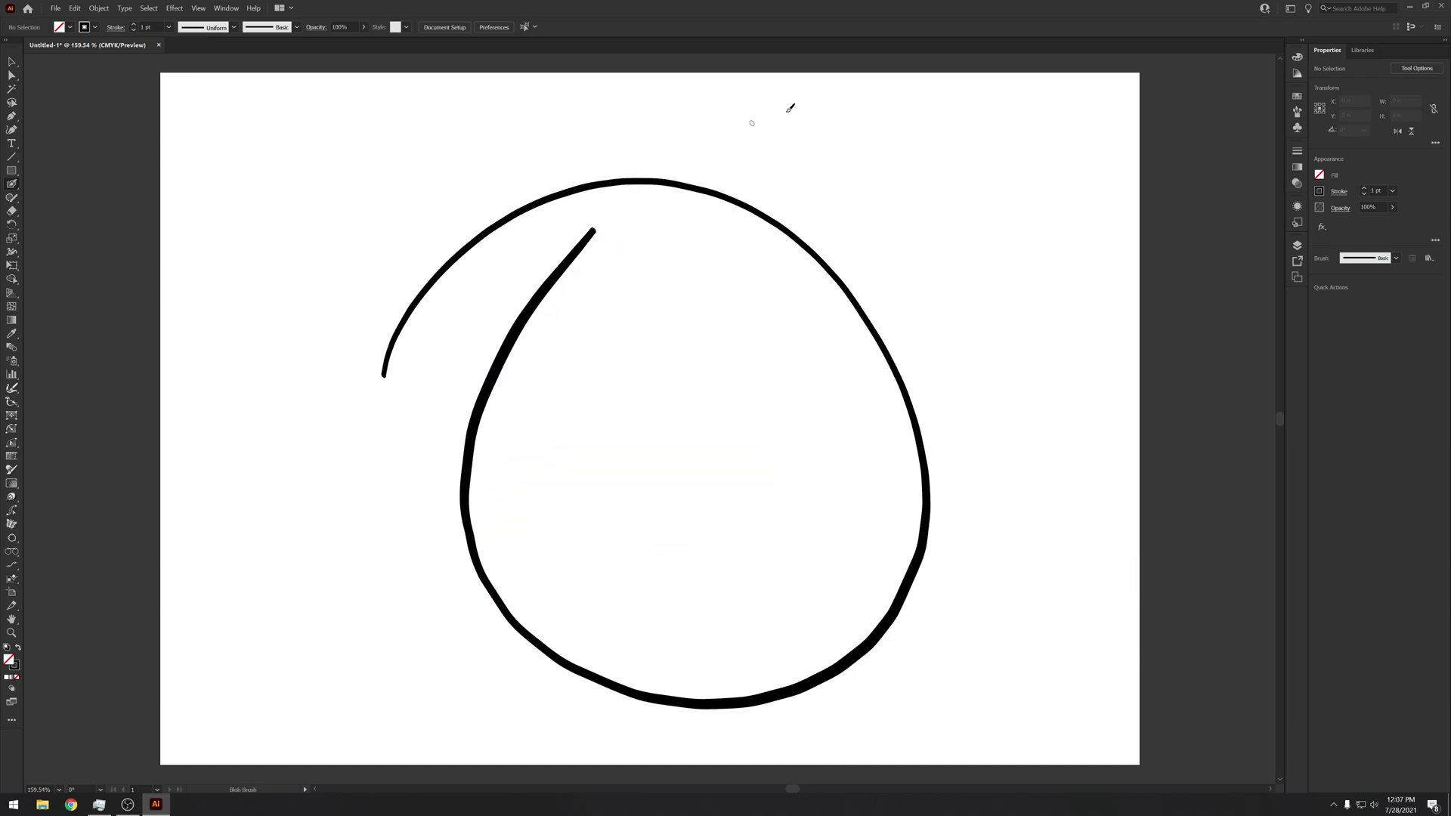
key("ctrl+a")
key("Delete")
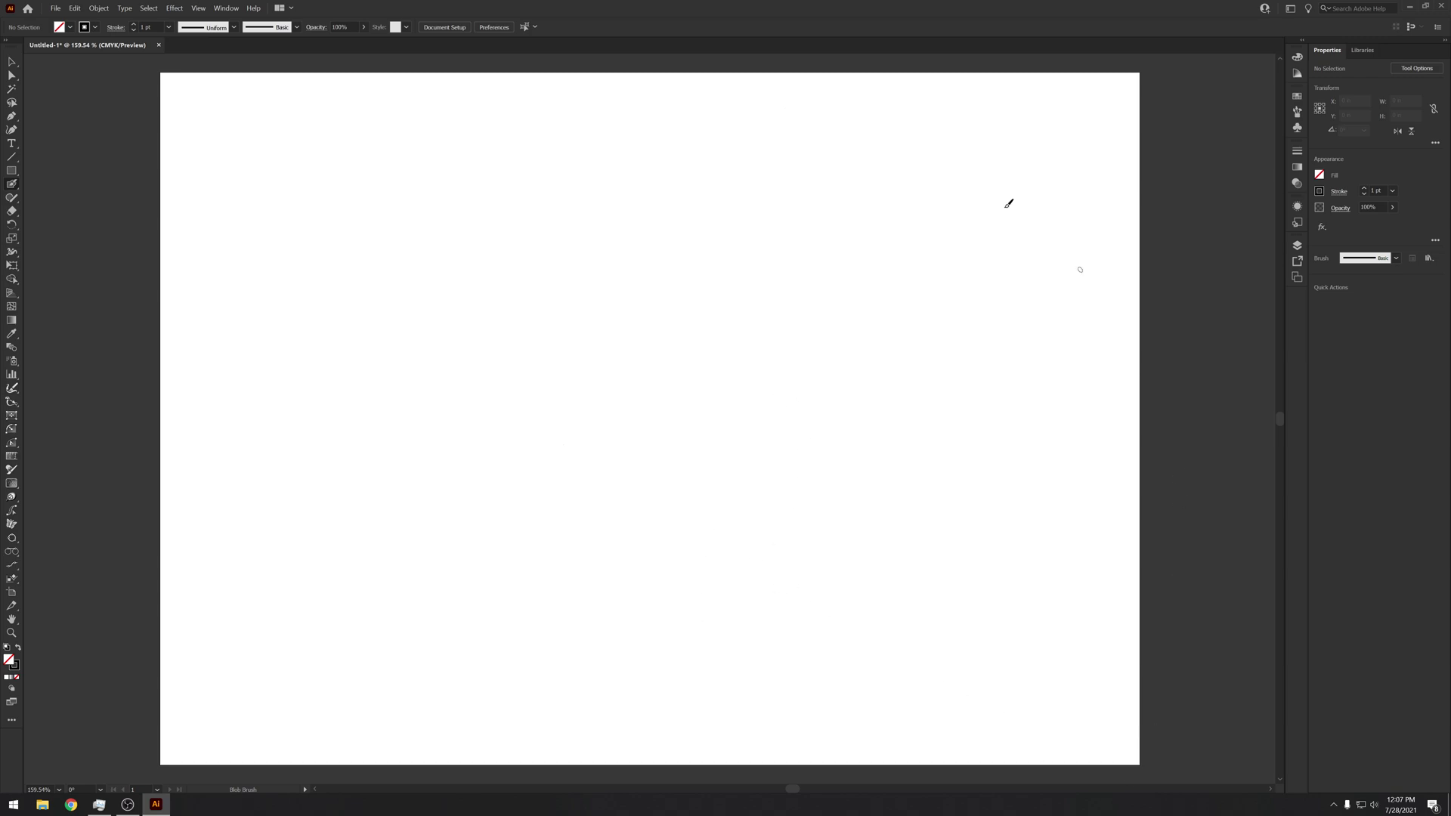
Draw further spirals and a large arc, deleting each to leave the artboard empty
left_click_drag(884, 250, 879, 442)
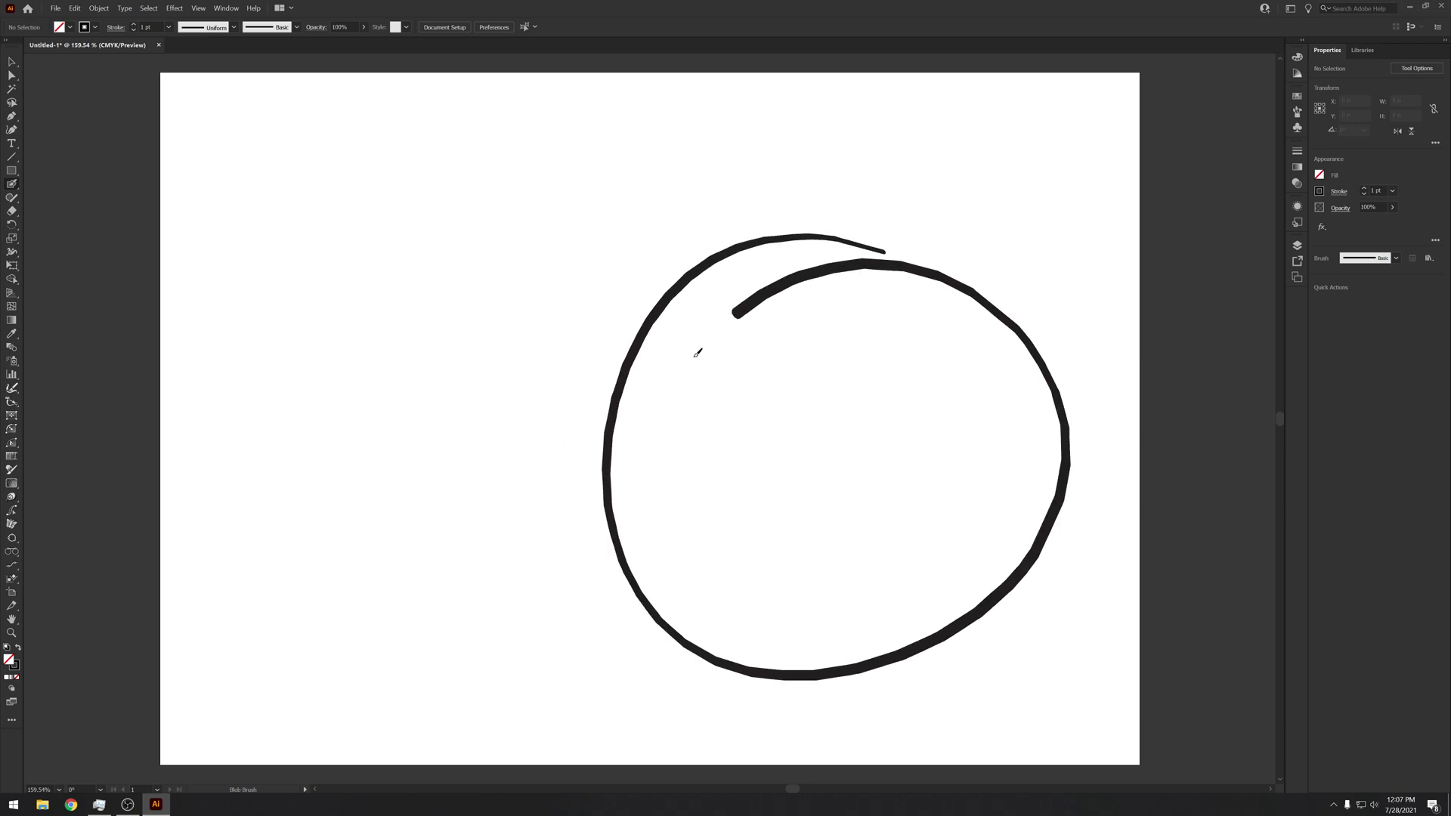
key("ctrl+a")
key("Delete")
mouse_move(388, 524)
left_mouse_down()
mouse_move(773, 388)
mouse_move(778, 459)
left_mouse_up()
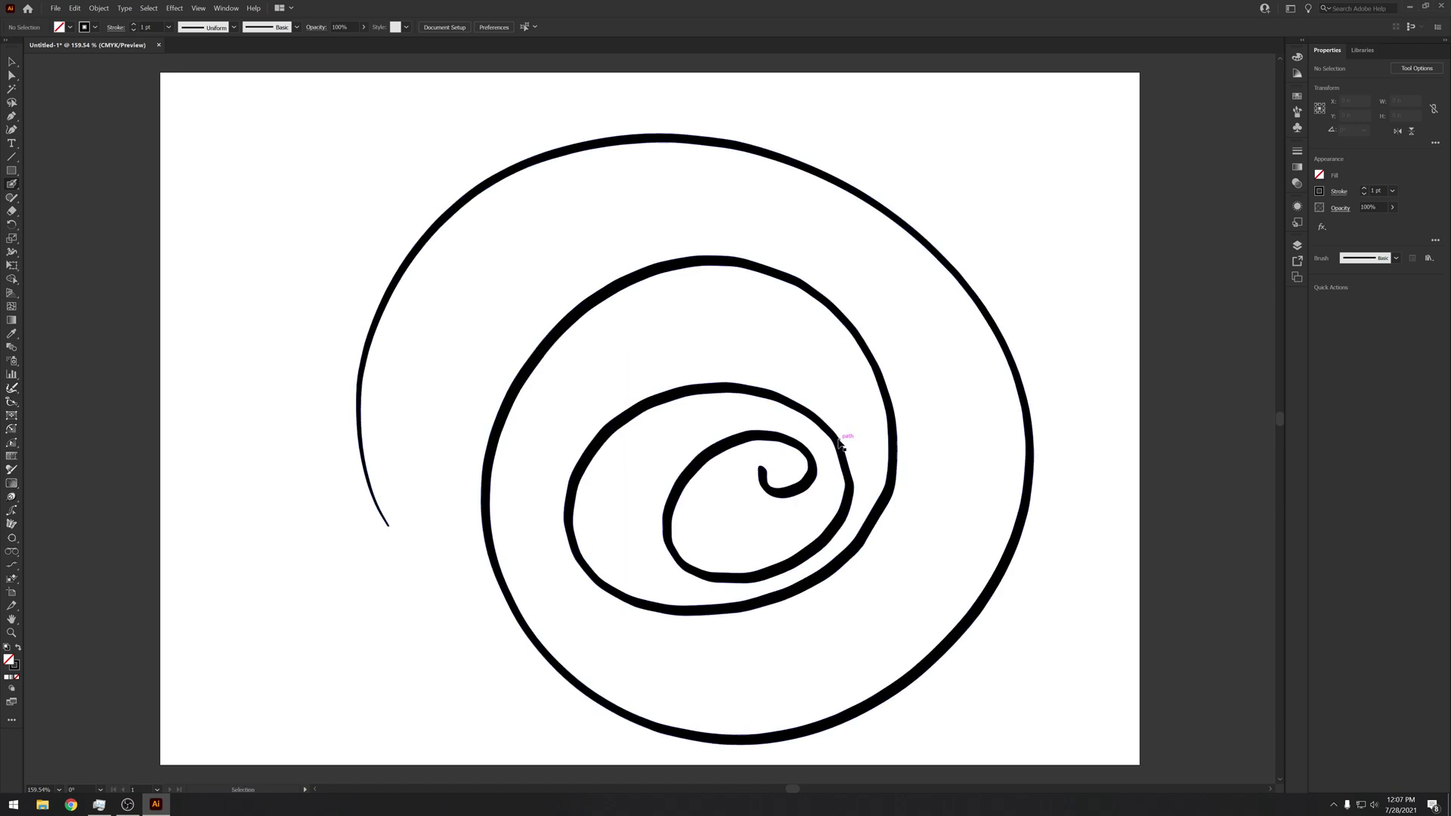
key("ctrl+a")
key("Delete")
mouse_move(277, 338)
left_mouse_down()
mouse_move(853, 696)
mouse_move(686, 455)
left_mouse_up()
key("ctrl+a")
key("Delete")
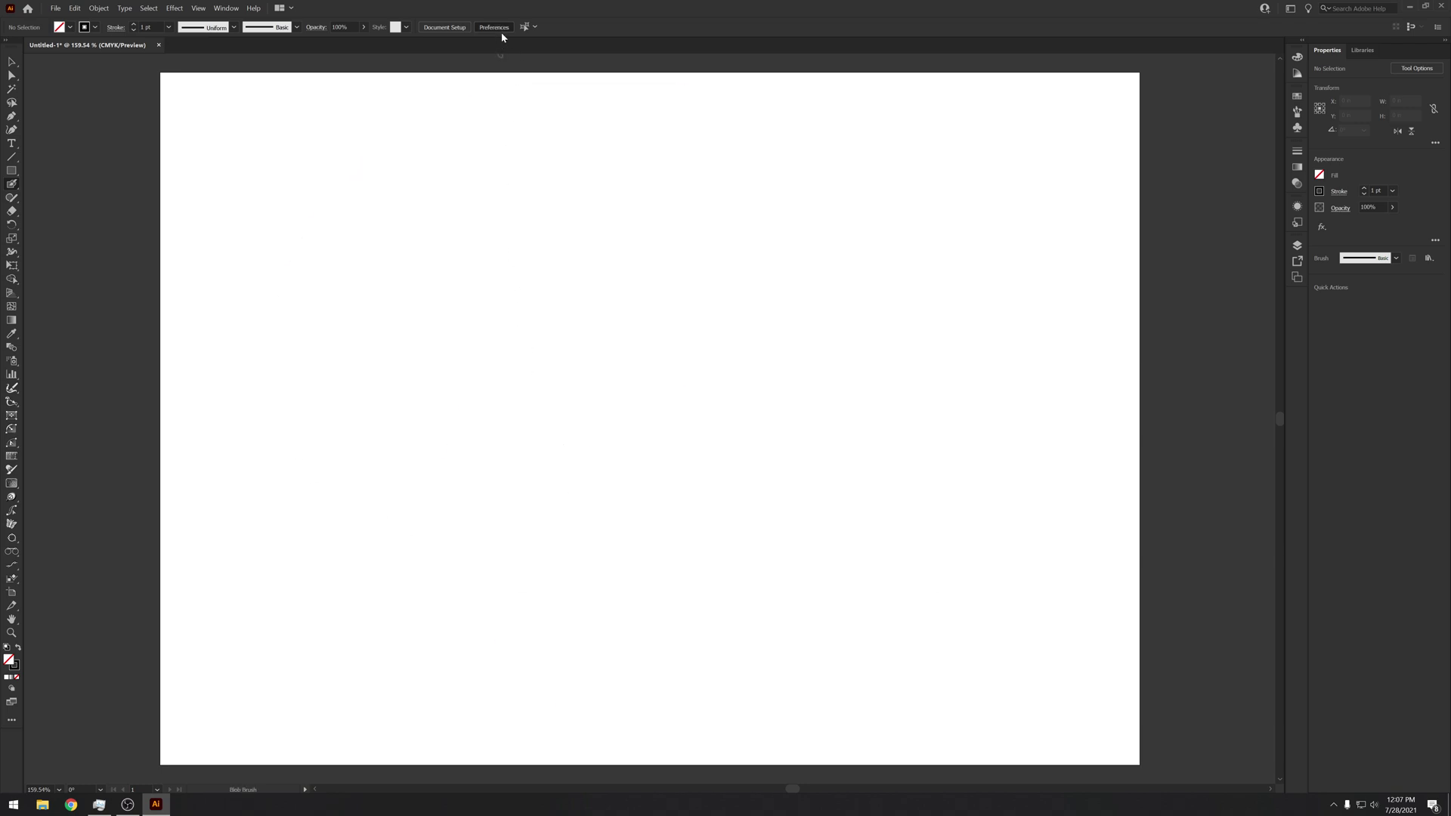
Turn off GPU Performance in Performance preferences and paint a thick test stroke
left_click(494, 27)
left_click(559, 344)
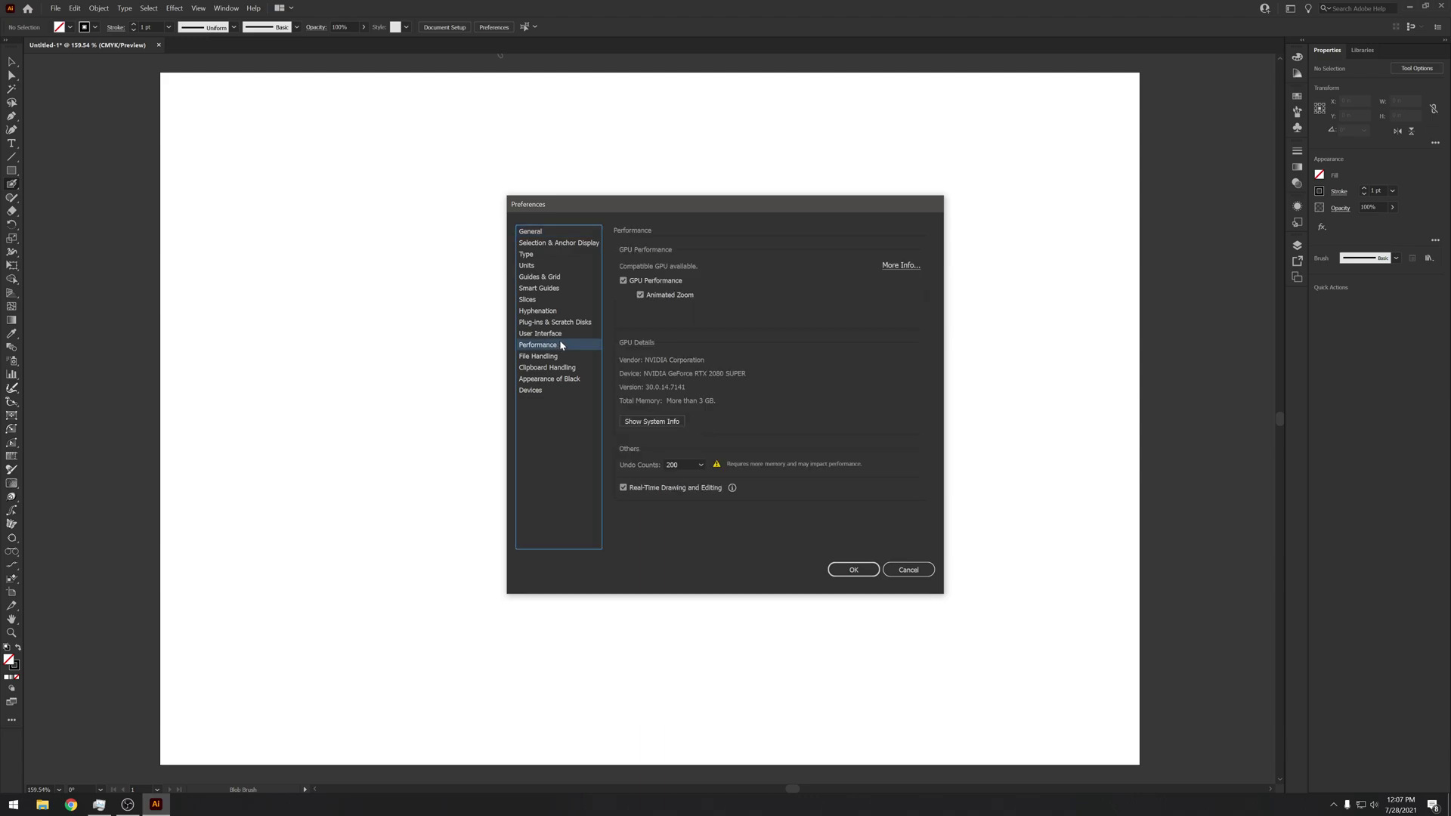
left_click(643, 282)
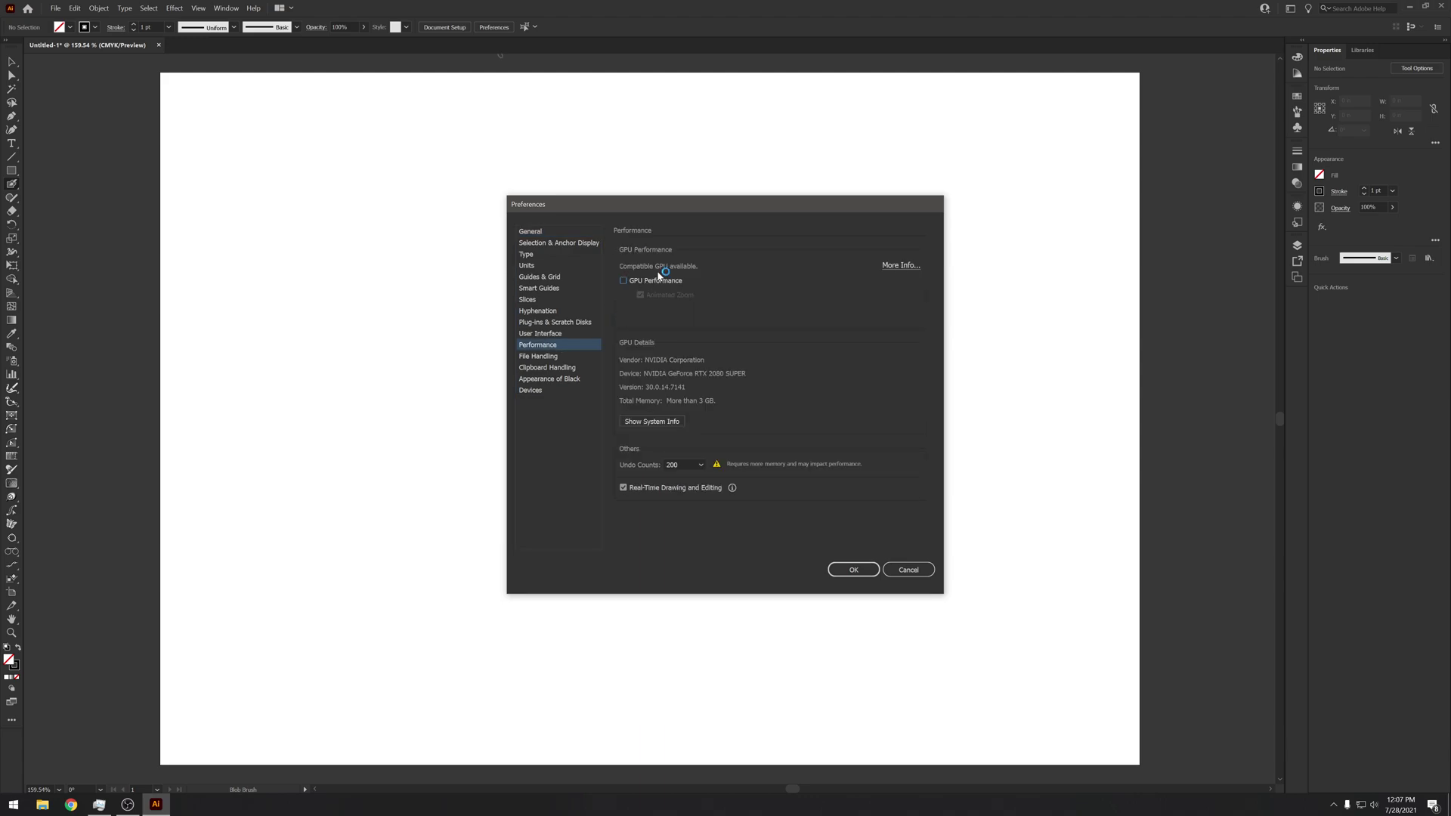
left_click(854, 569)
mouse_move(467, 299)
left_mouse_down()
mouse_move(927, 480)
mouse_move(896, 556)
mouse_move(643, 499)
left_mouse_up()
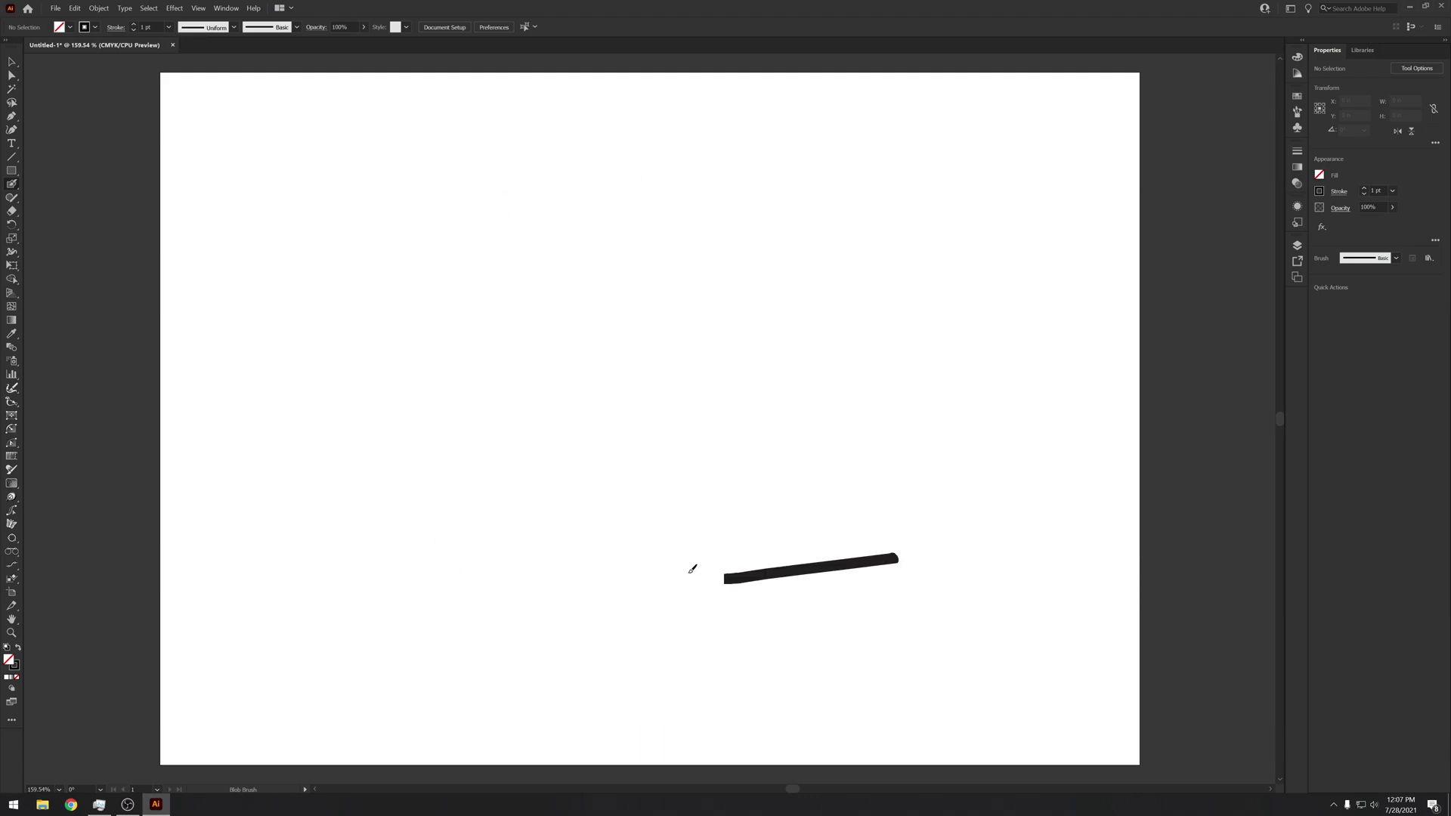
Clear the earlier strokes and paint a large Blob Brush spiral with a smaller inner coil
key("ctrl+a")
key("Delete")
key("shift+b")
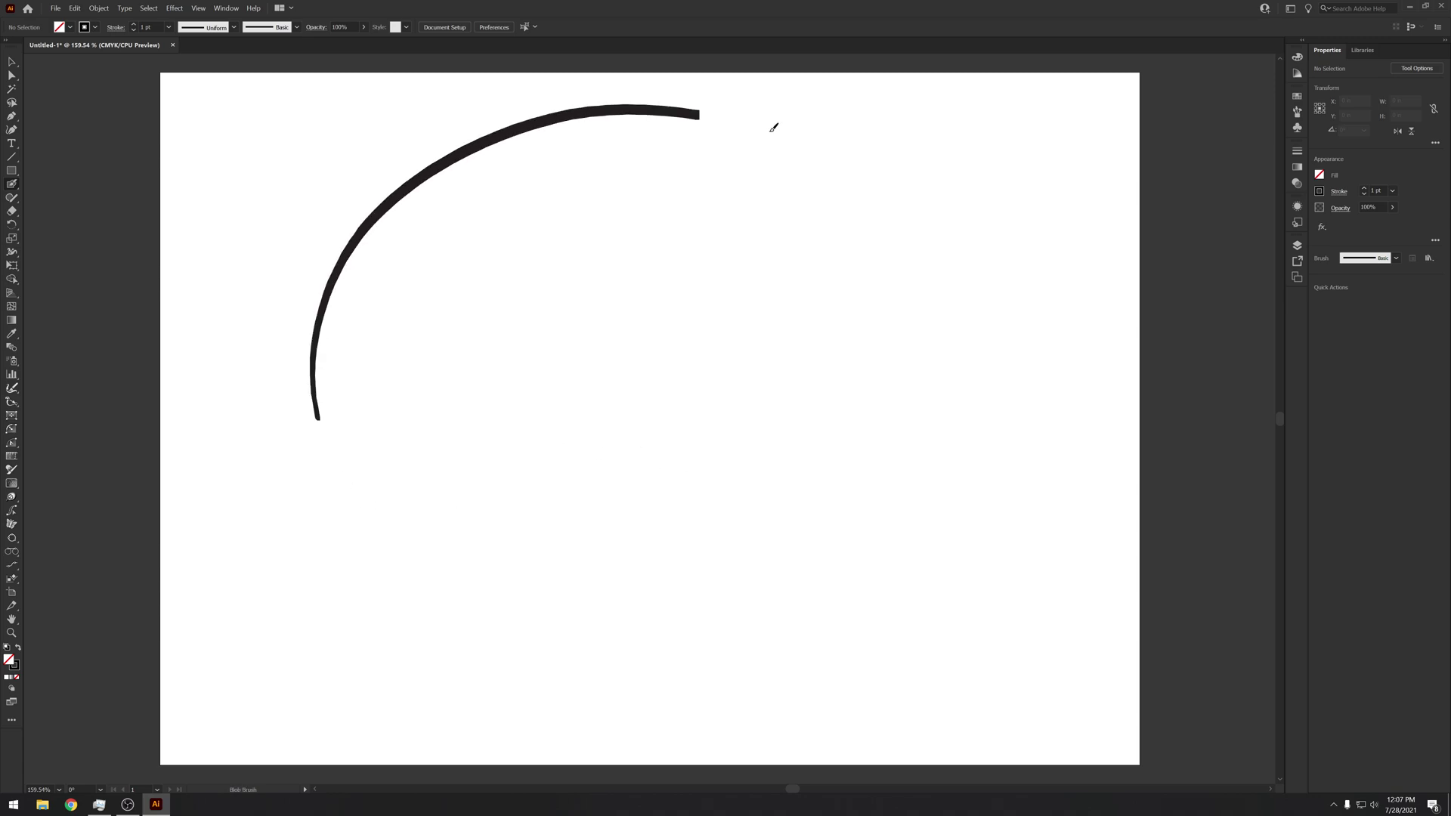
left_click_drag(317, 418, 808, 485)
left_click_drag(778, 545, 665, 490)
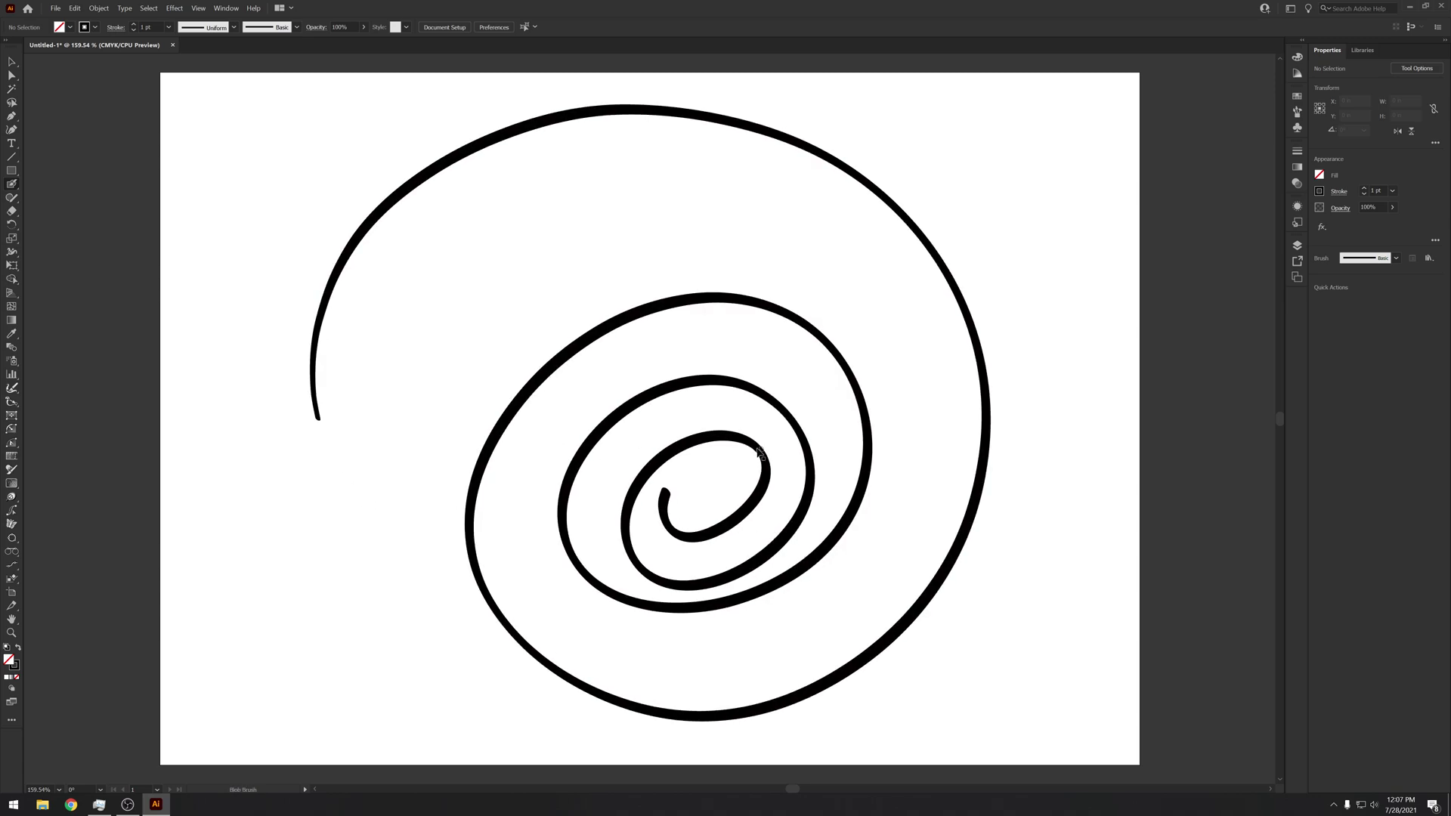
Select the whole spiral and delete it, leaving the artboard blank
key("ctrl+a")
key("Delete")
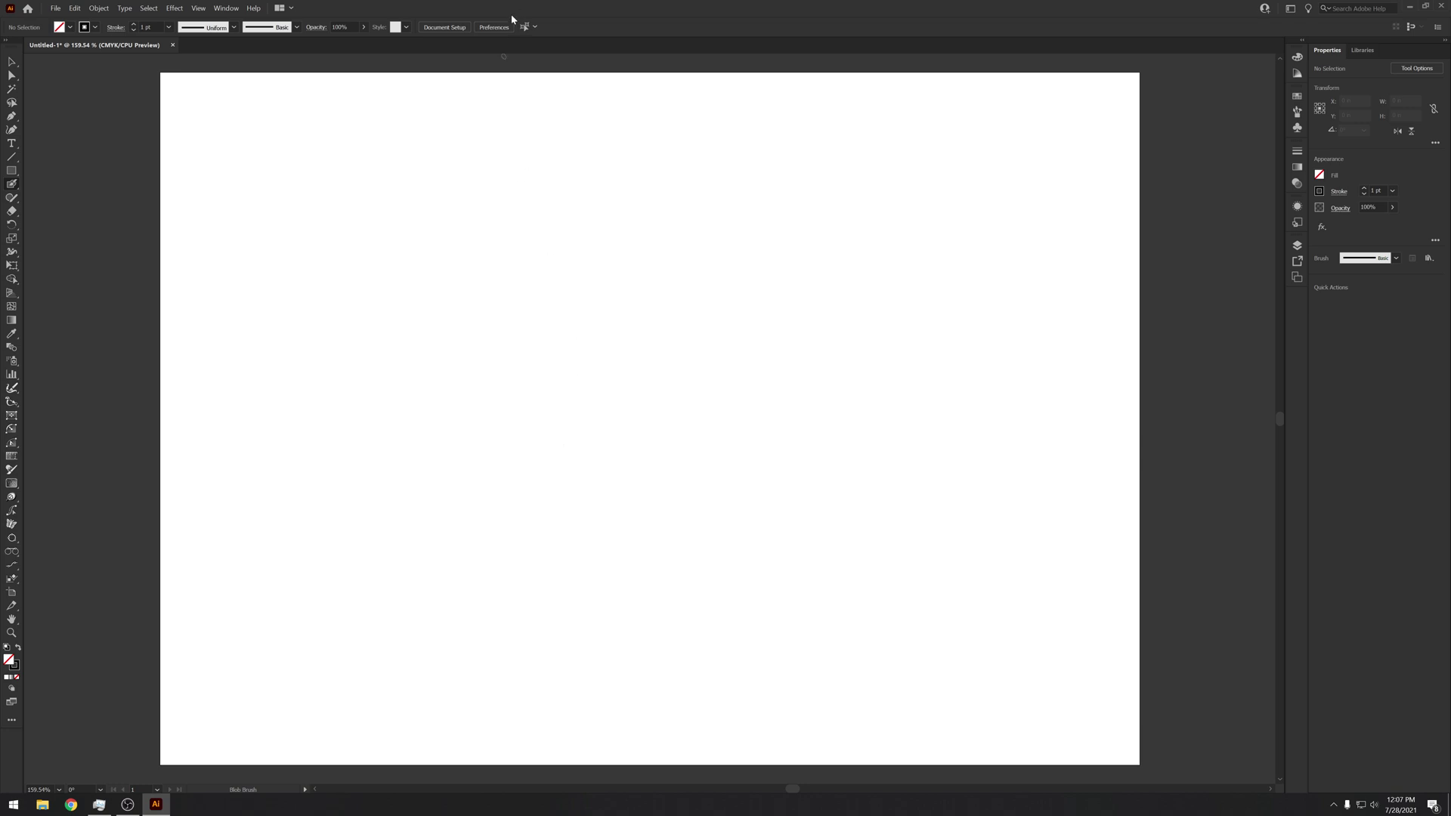
Look through Preferences and the Effects list without changing anything
left_click(491, 27)
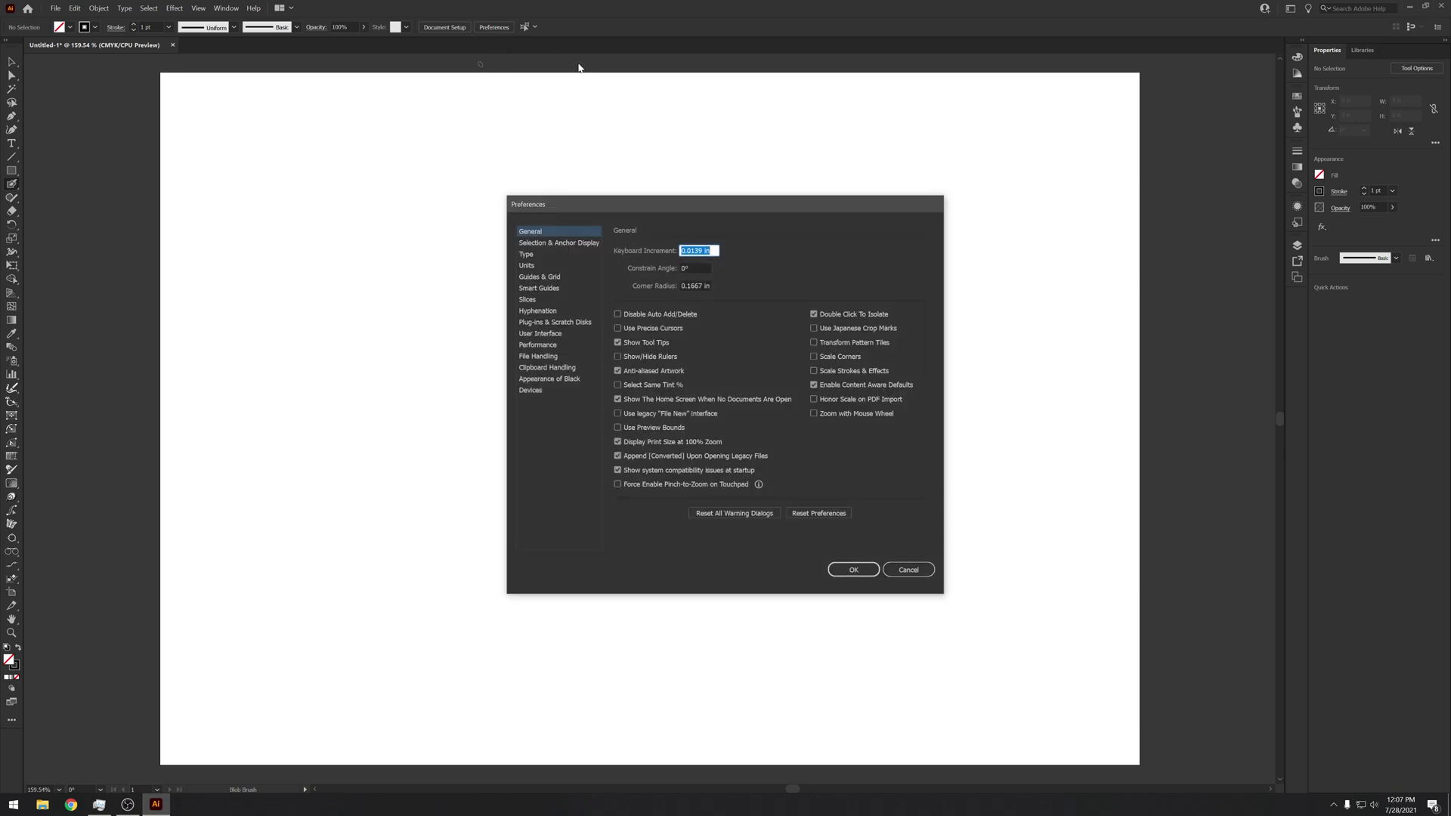
left_click(860, 570)
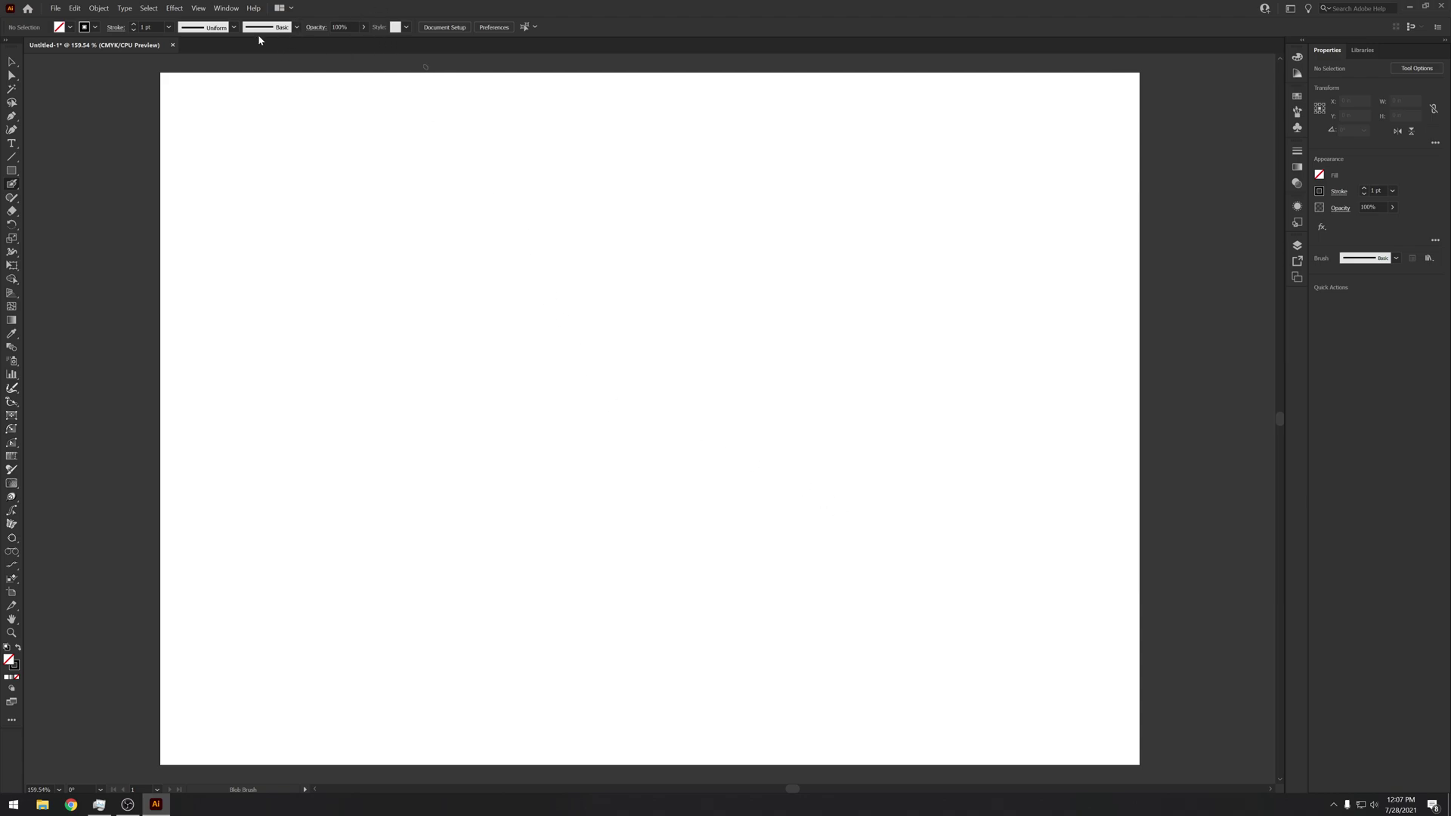
left_click(174, 9)
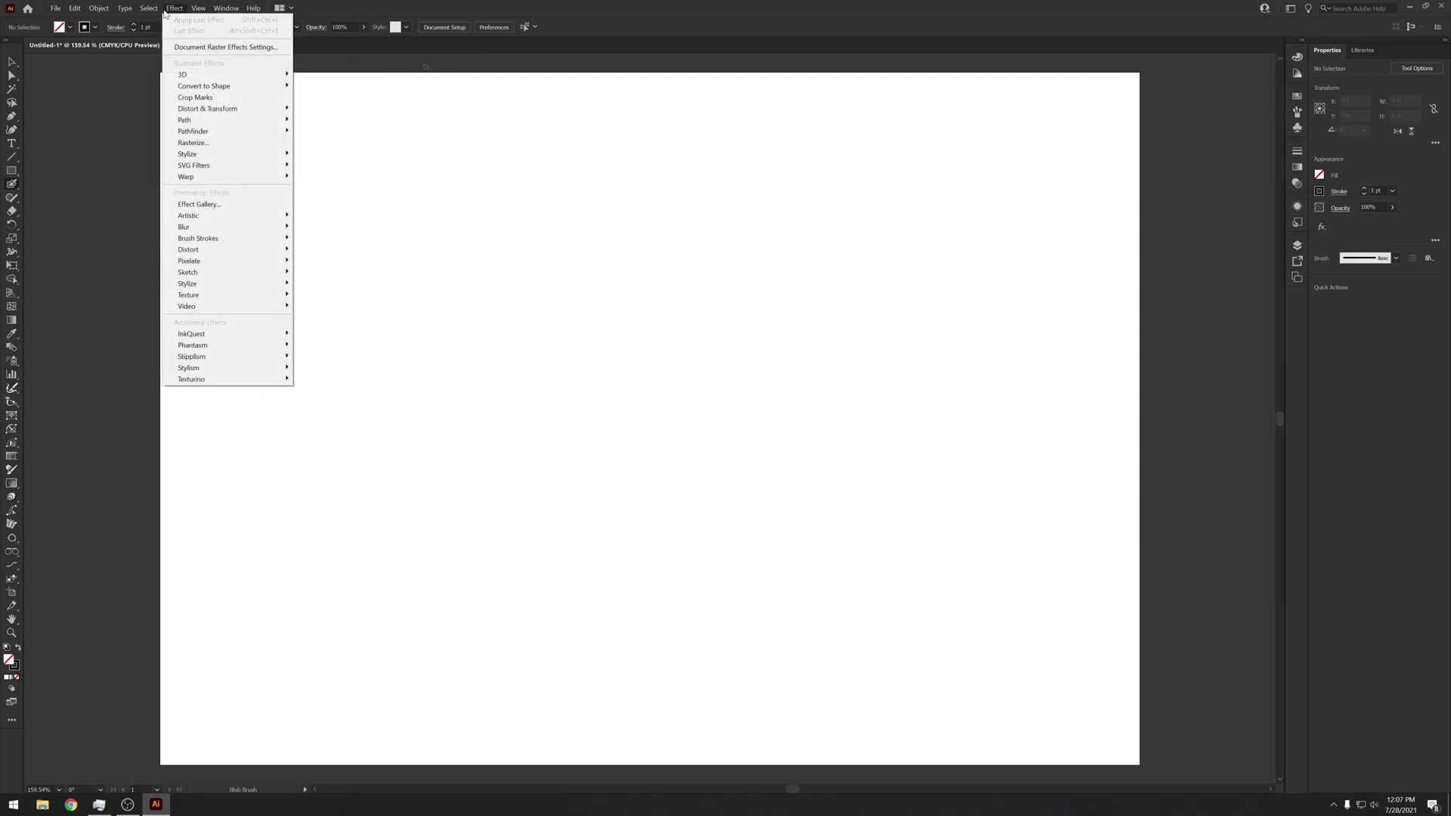
left_click(494, 32)
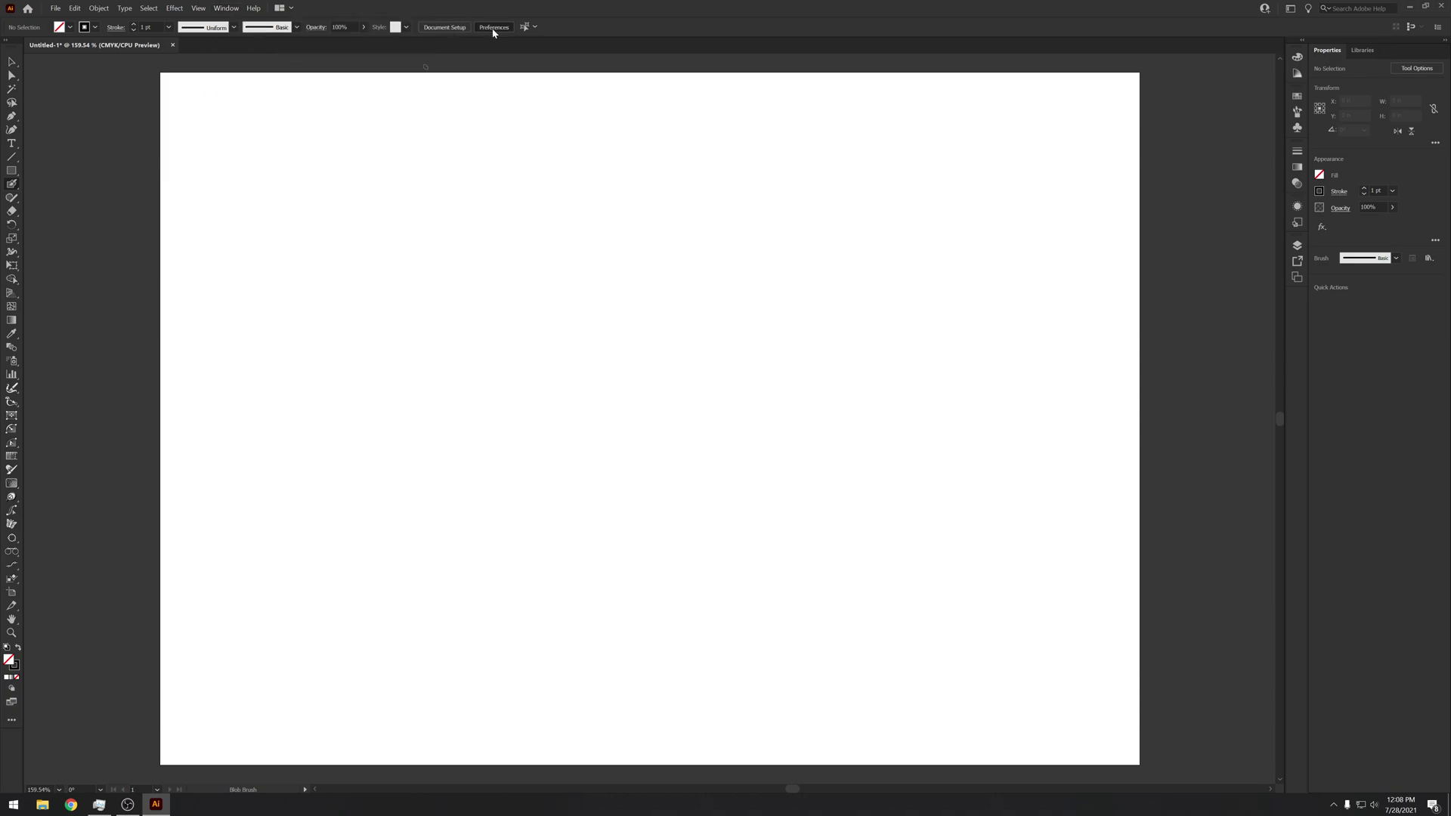
Enable GPU Performance in the Performance preferences and paint a thick inward-winding spiral
left_click(556, 346)
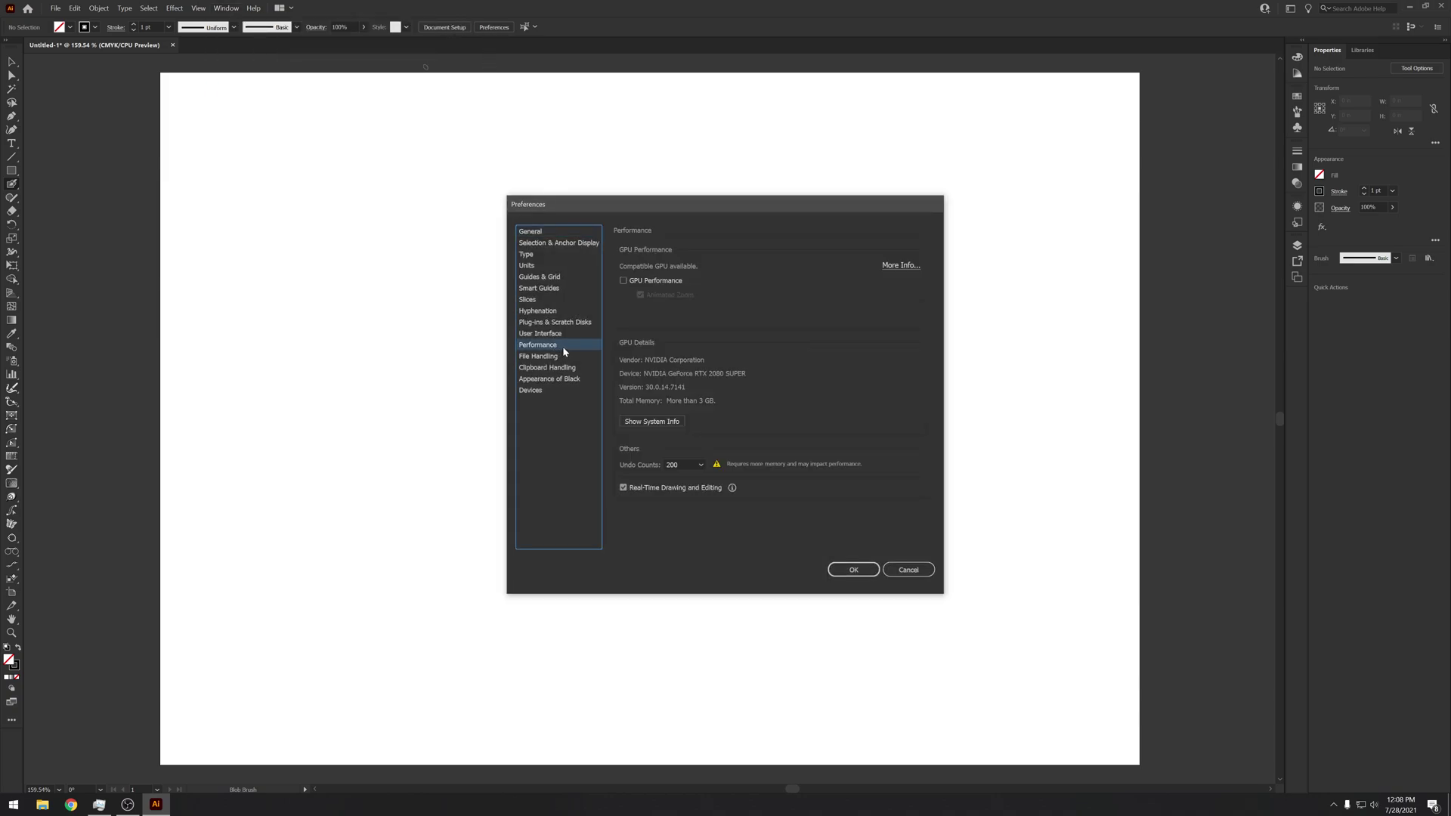
left_click(649, 281)
left_click(853, 570)
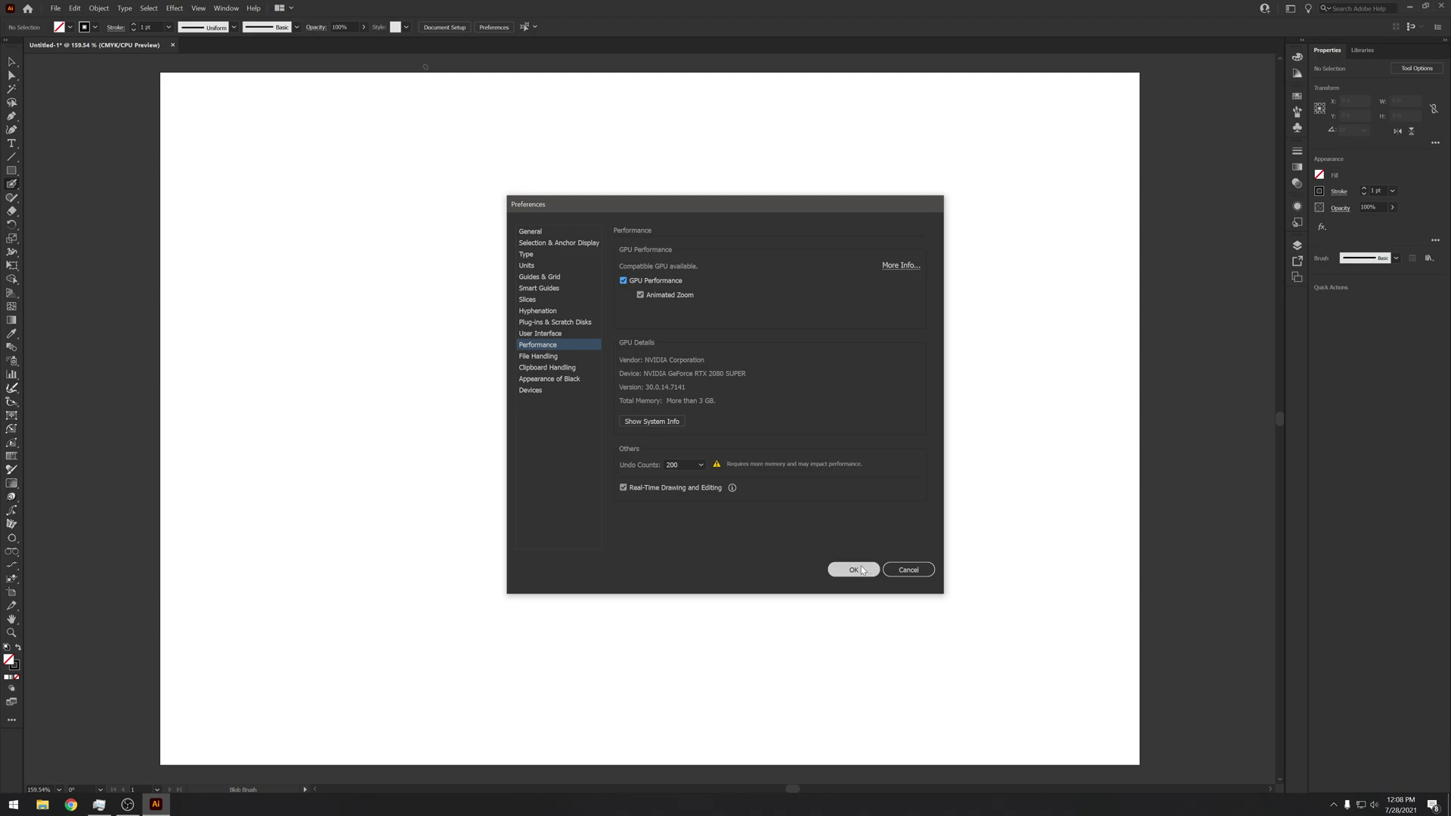
left_click_drag(337, 488, 706, 471)
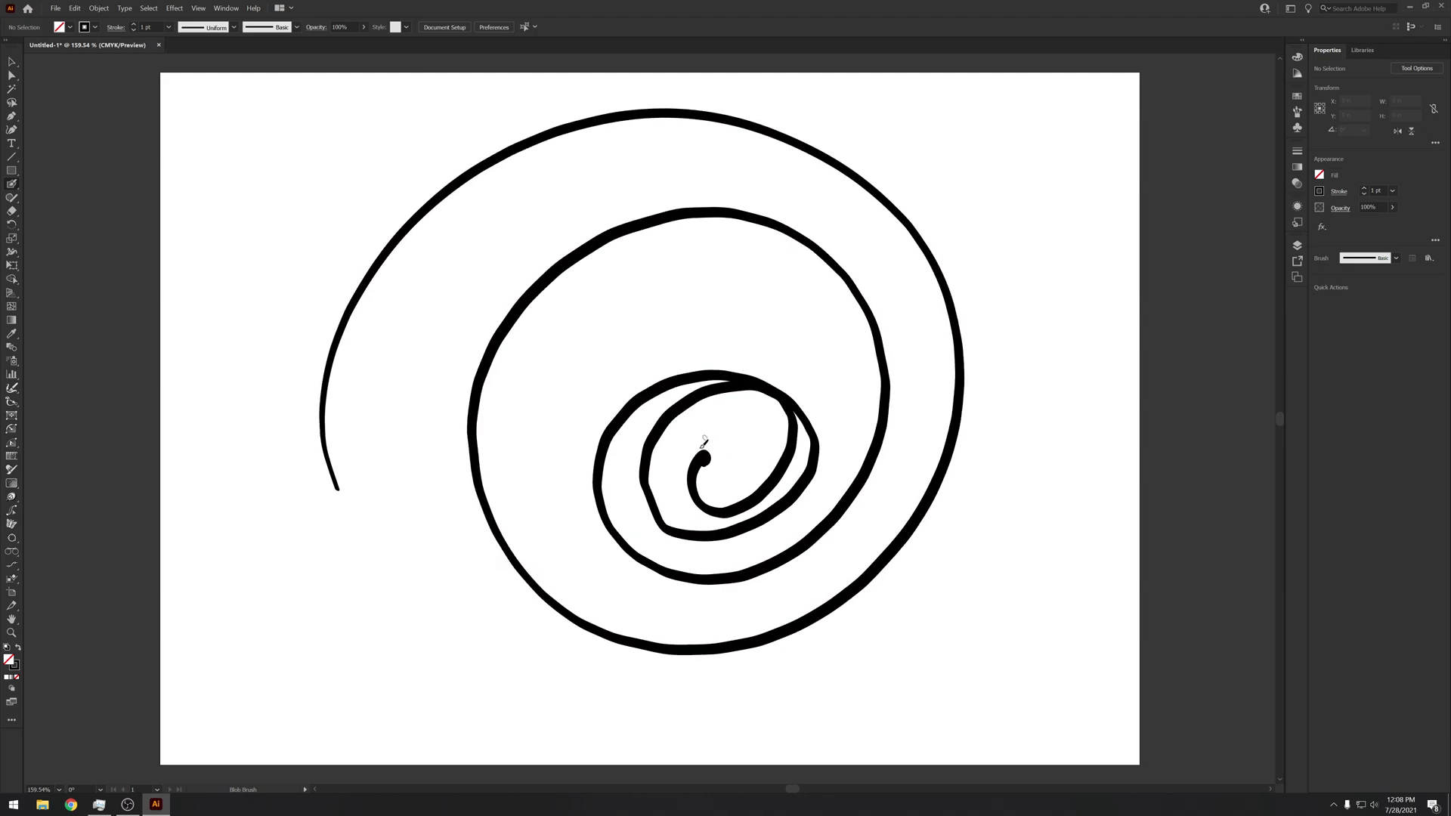
Add a curved stroke inside the spiral, glance at the Blob Brush options, then undo the artwork
left_click_drag(504, 400, 775, 311)
key("Return")
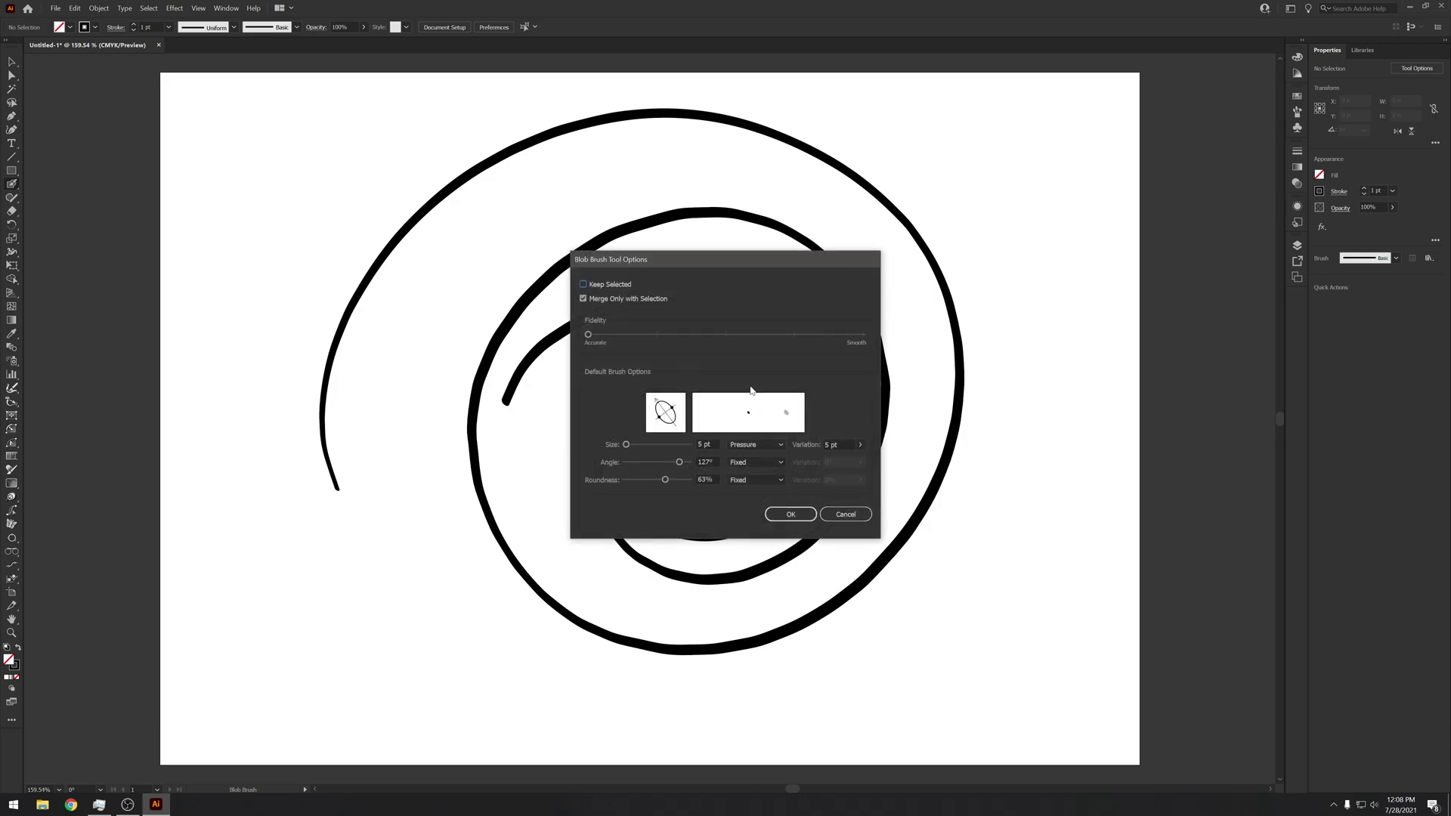
key("Escape")
key("ctrl+z")
key("ctrl+z")
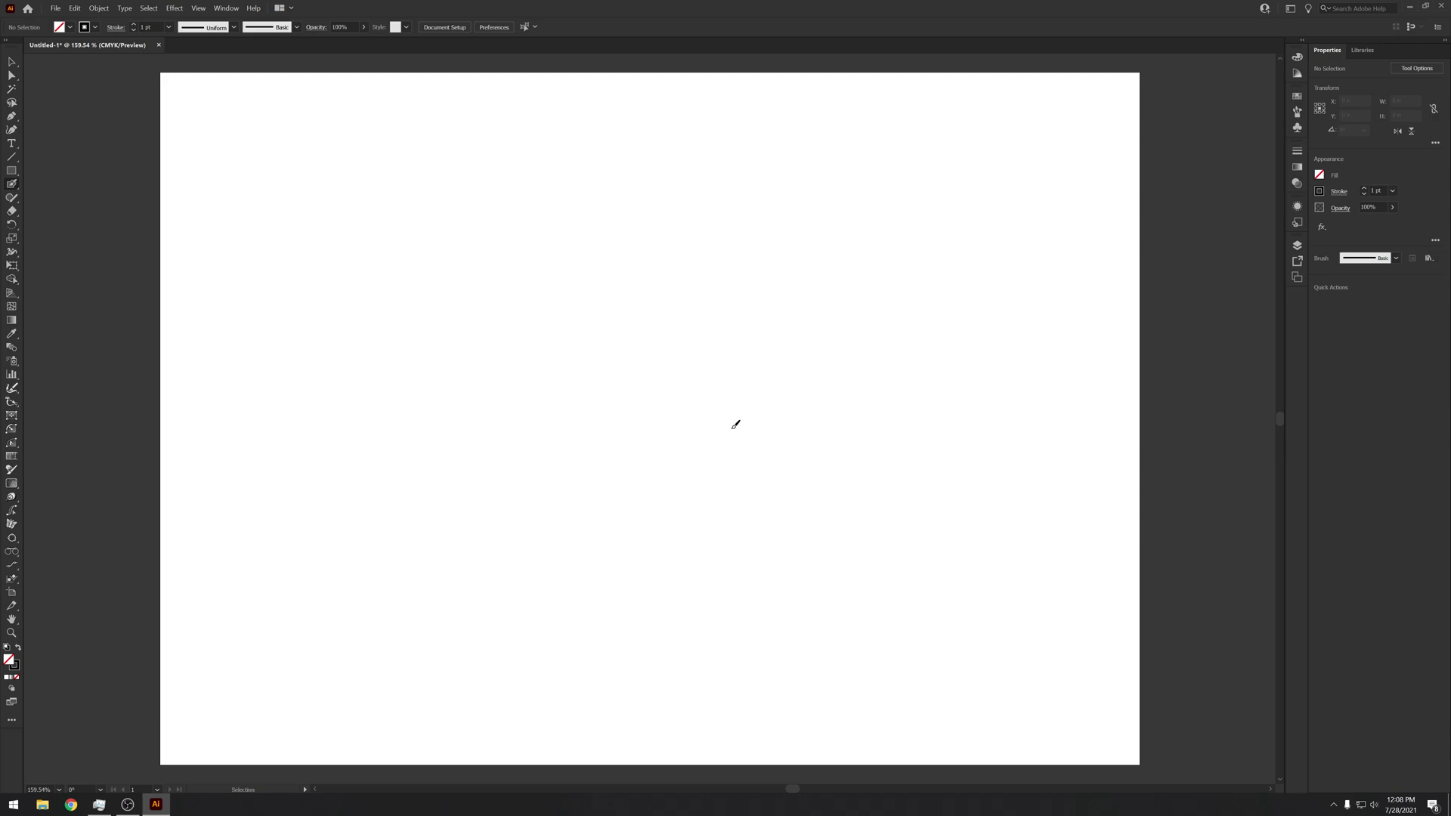
Paint a new large spiral and zoom in on its centre
mouse_move(366, 398)
left_mouse_down()
mouse_move(607, 612)
mouse_move(731, 469)
left_mouse_up()
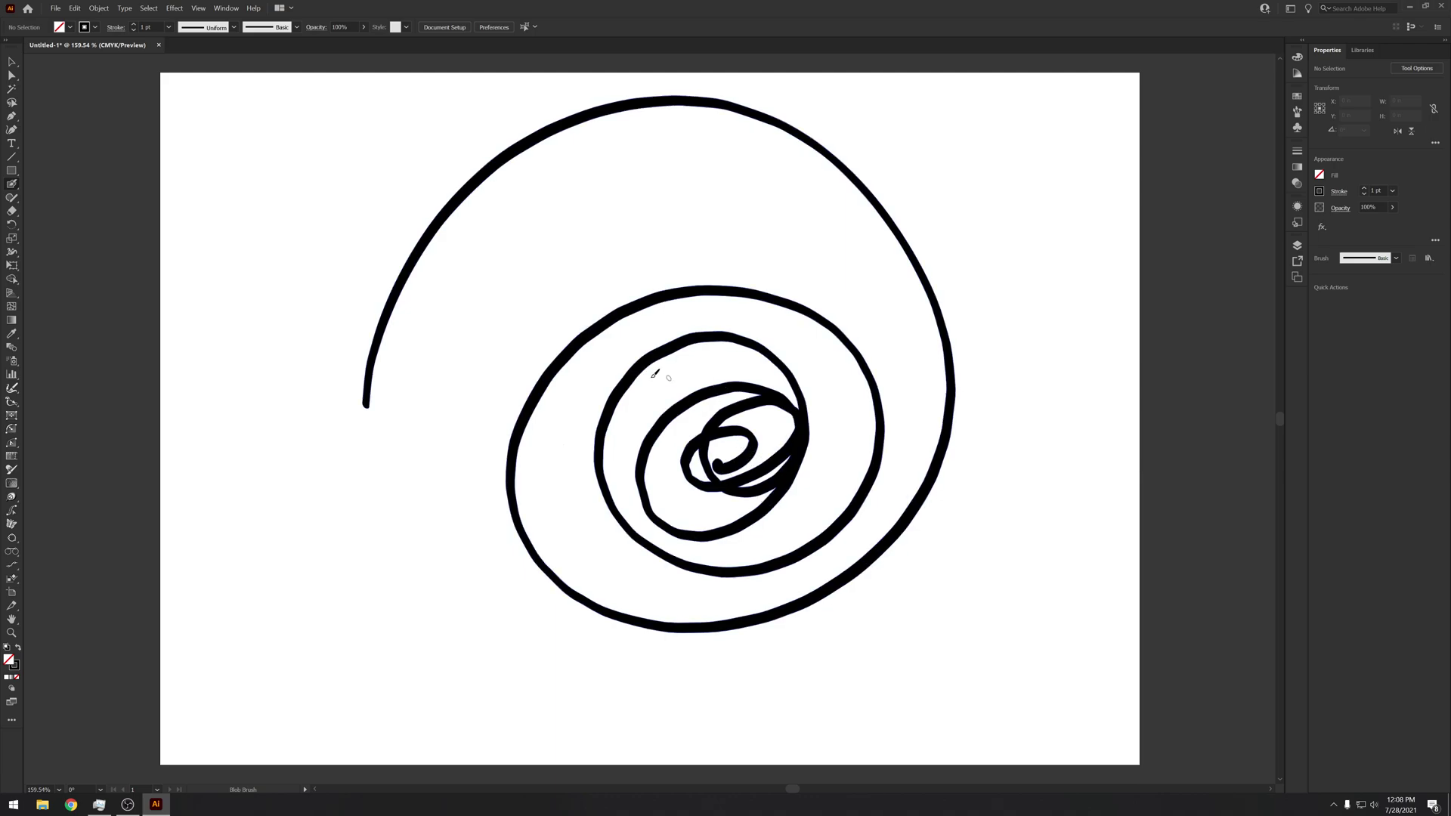
key("z")
left_click_drag(657, 379, 742, 374)
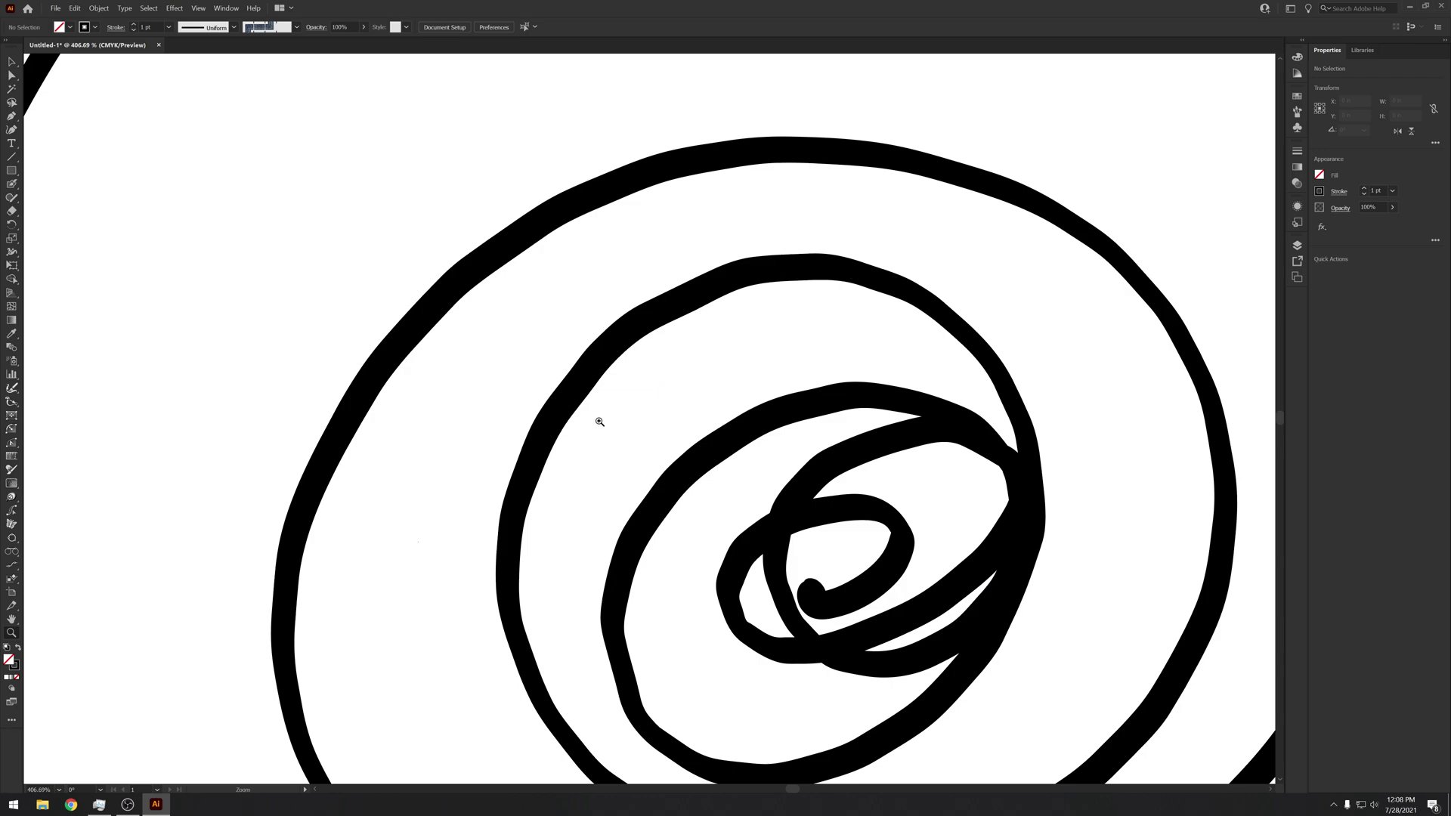
Launch Wacom Tablet Properties from Start, reposition it and show the Grip Pen's Mapping settings
left_click(13, 805)
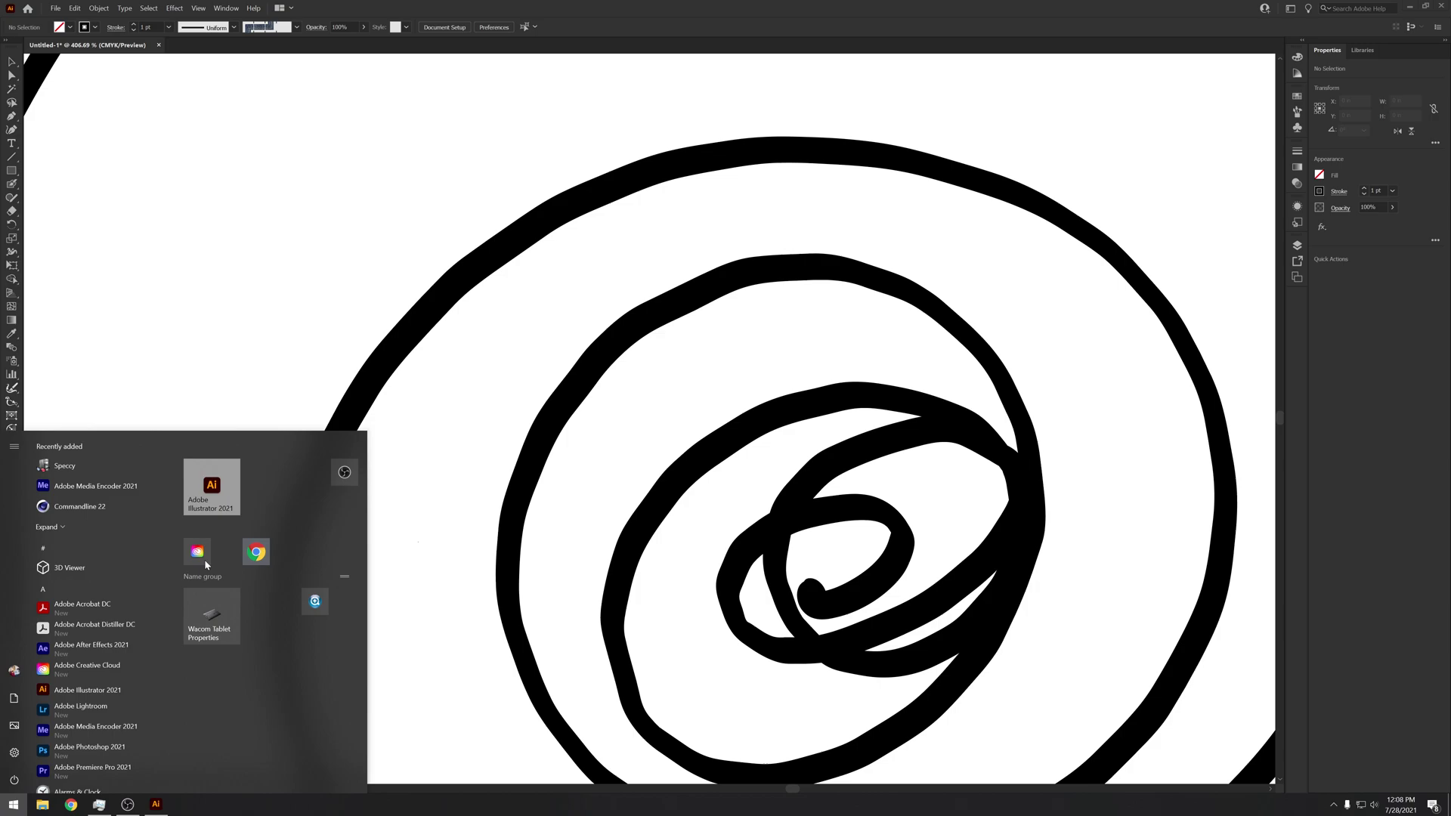
left_click(238, 618)
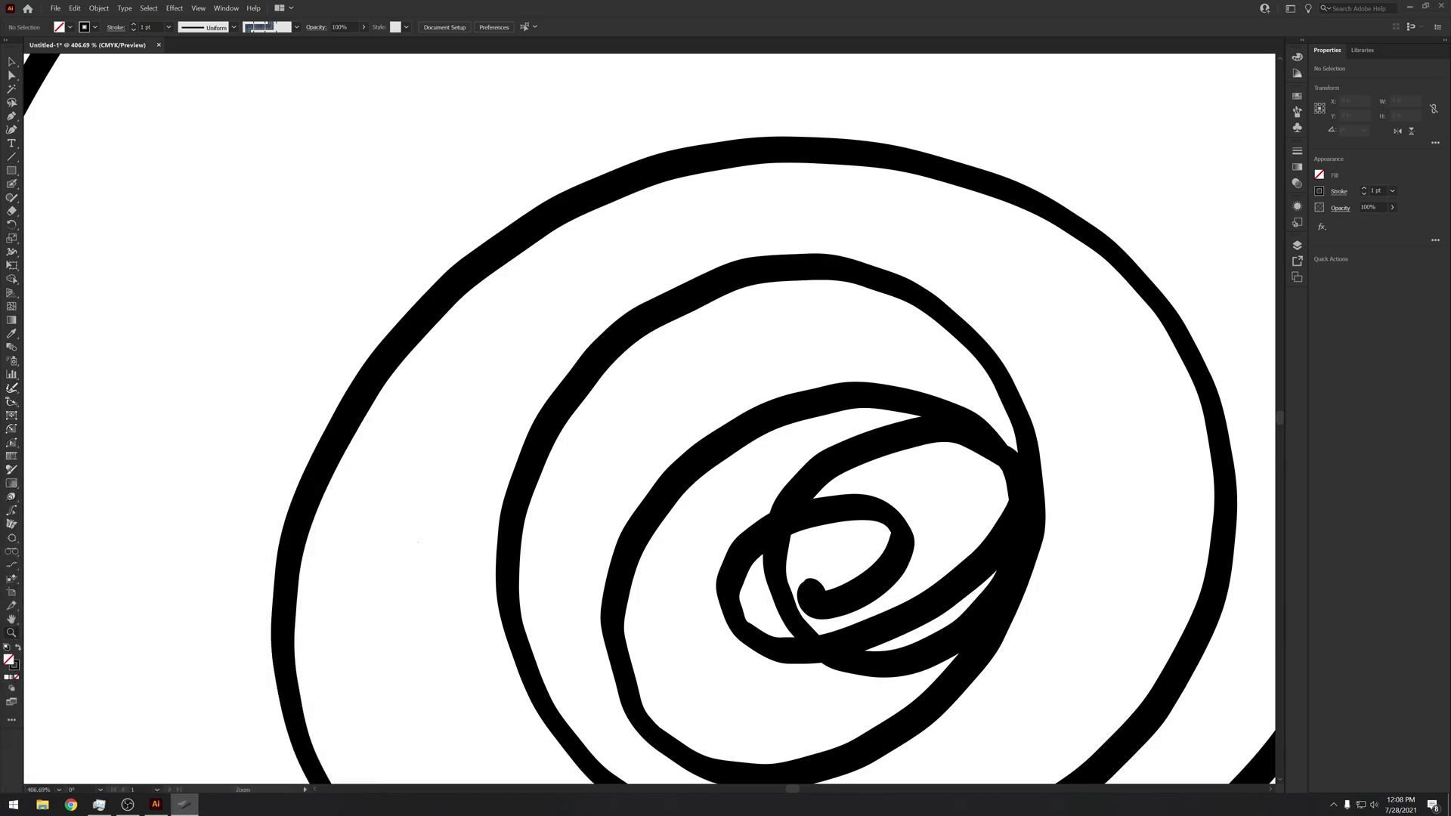
left_click_drag(789, 201, 671, 186)
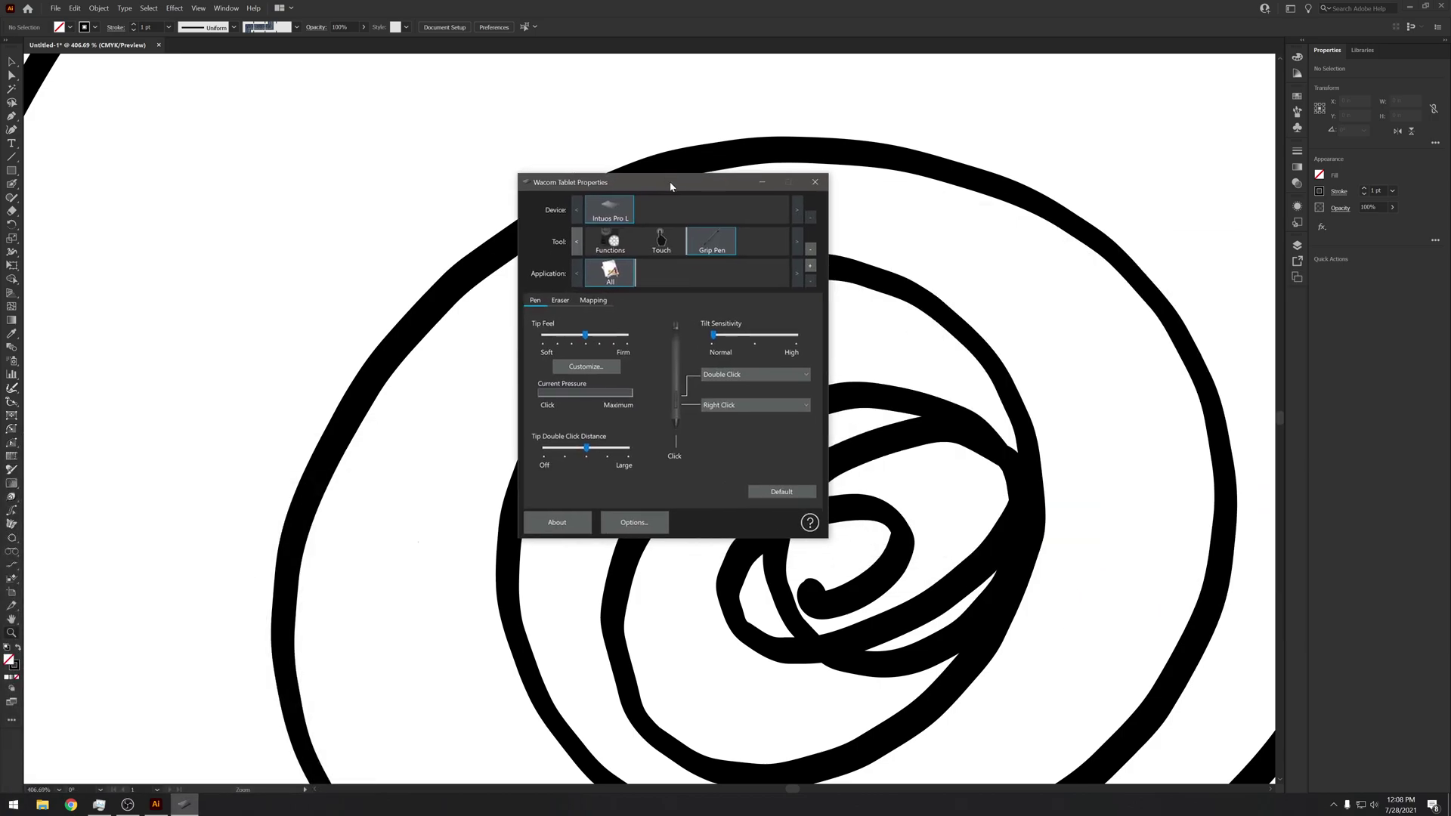
left_click(591, 300)
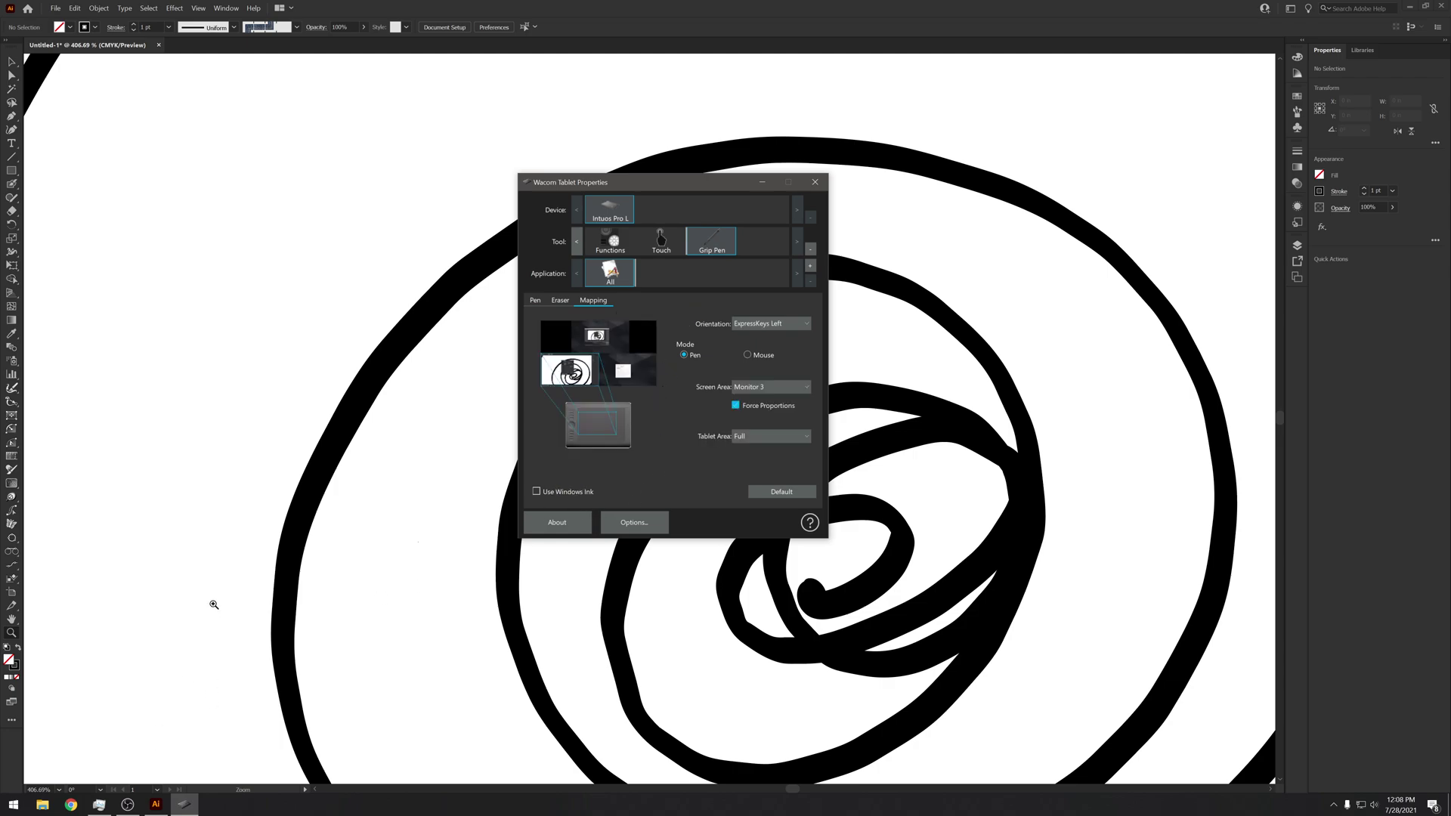
left_click(13, 804)
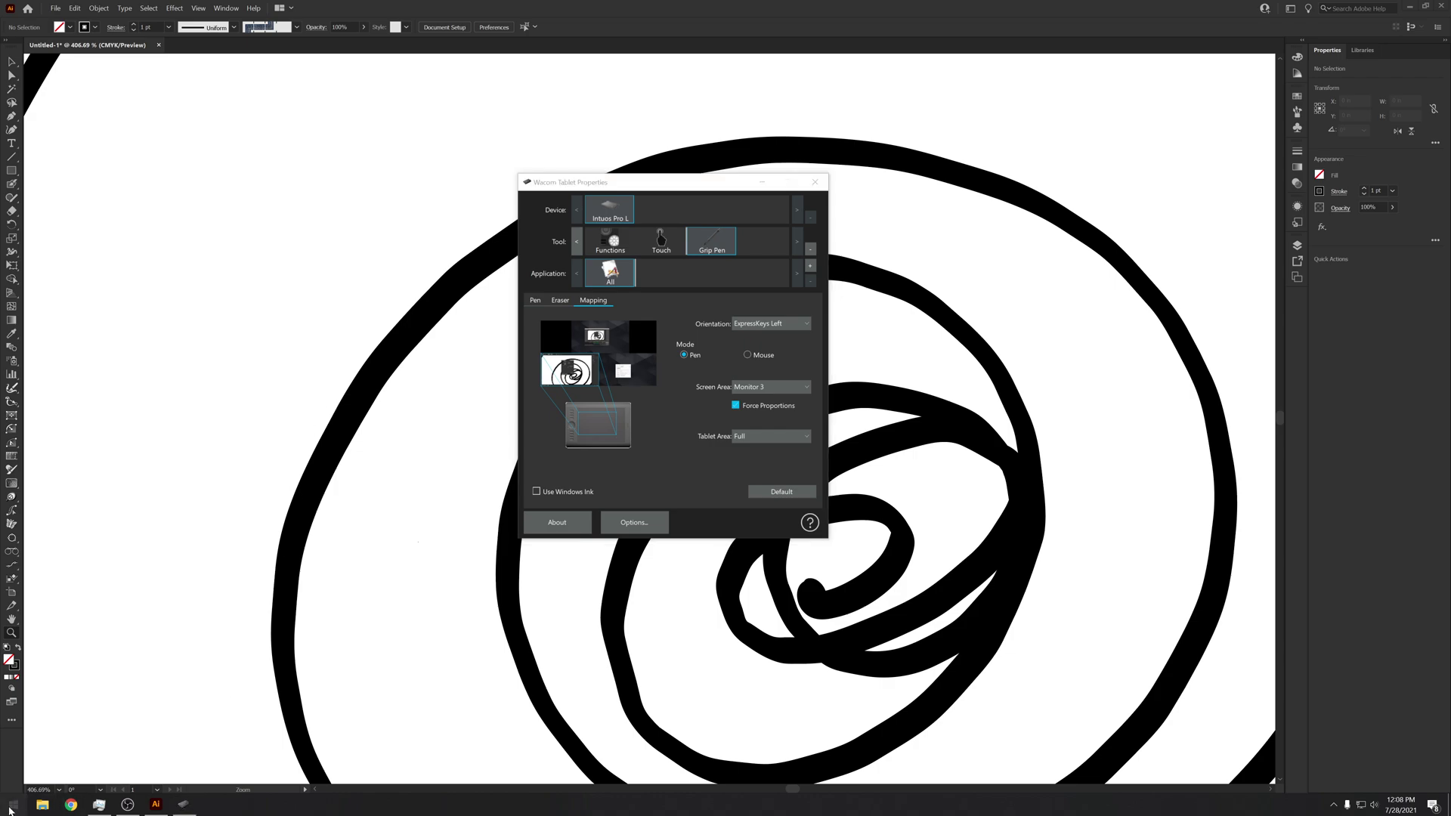
type("pe")
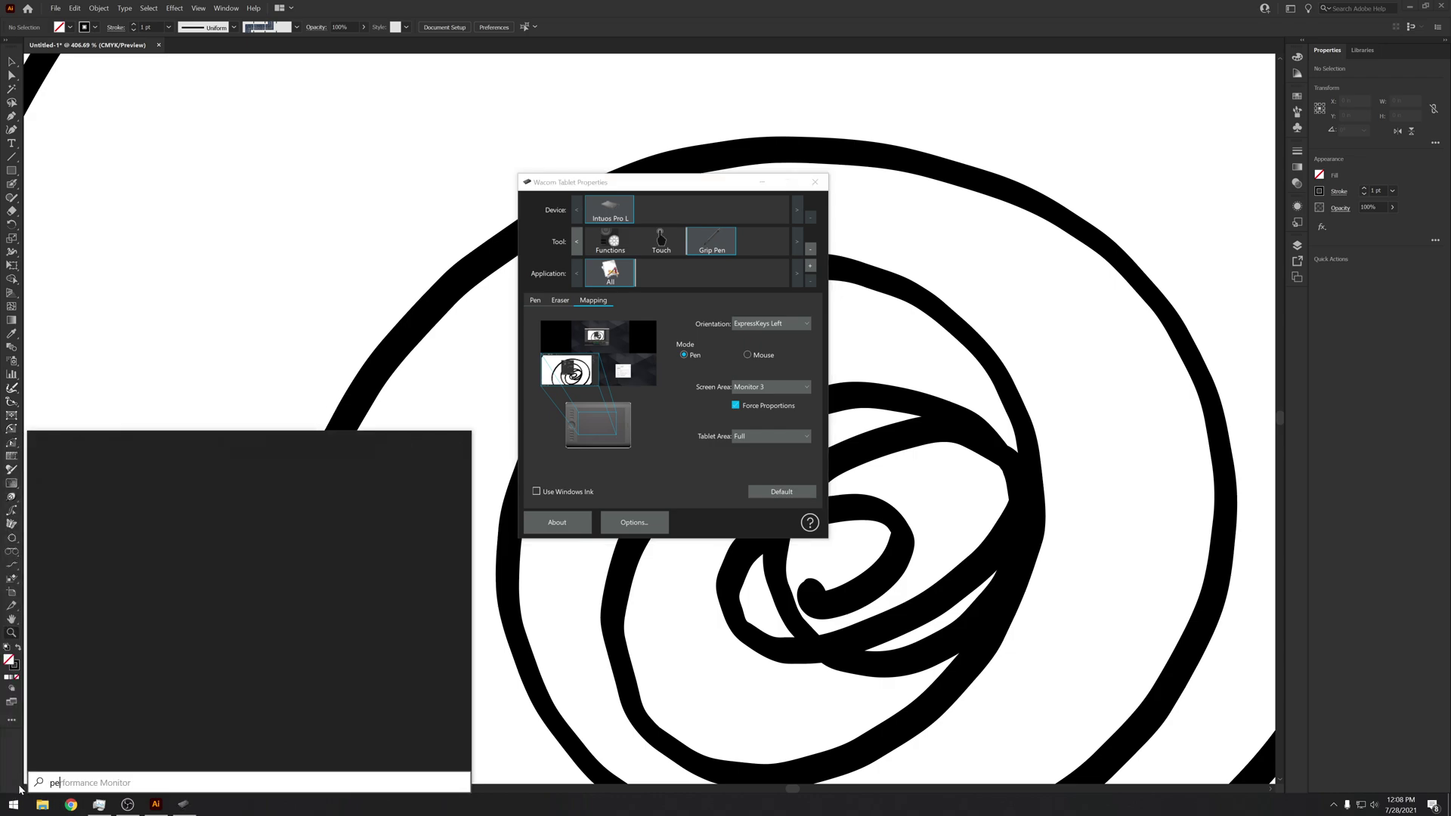
type("n a")
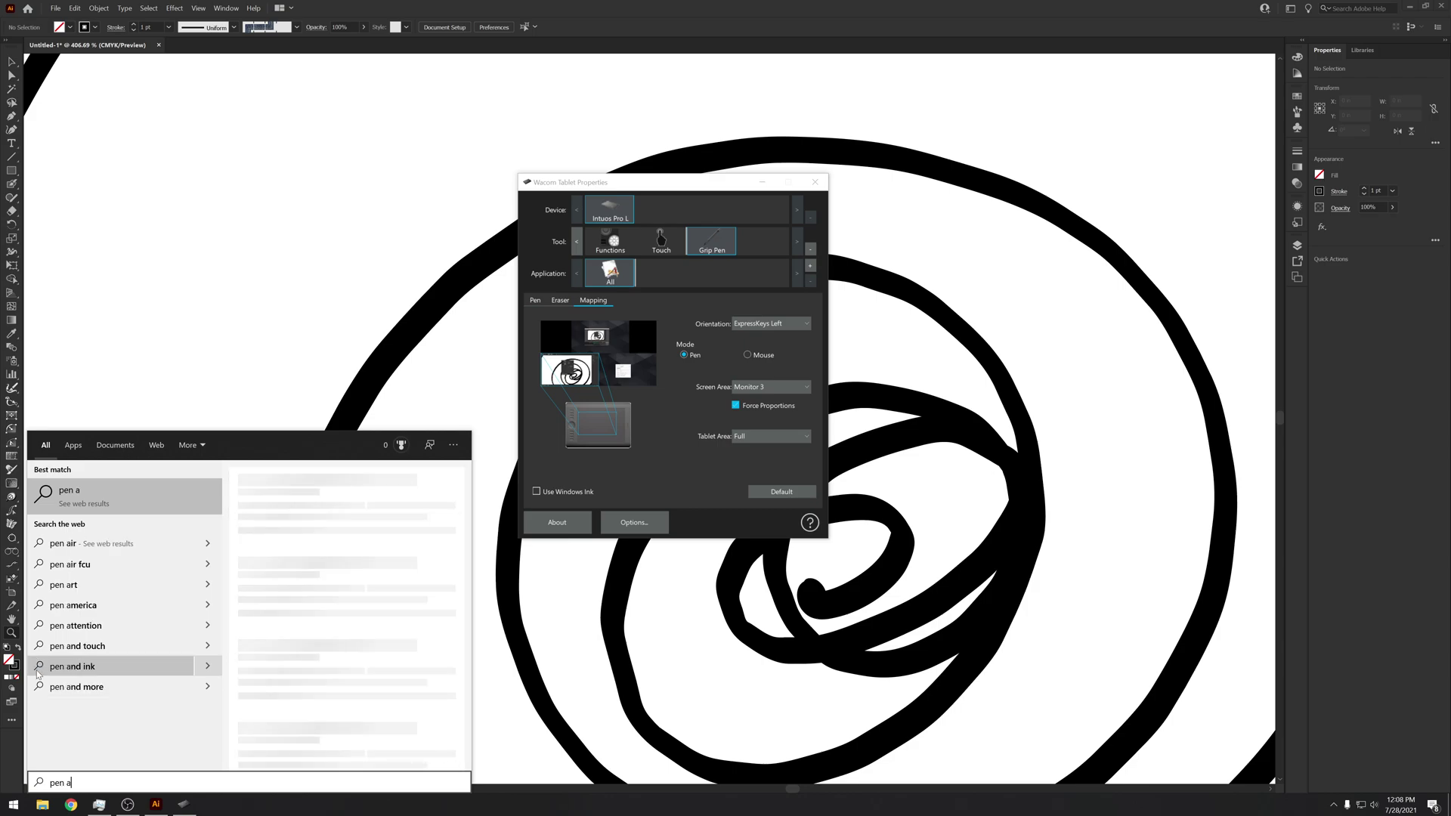
type("v")
key("BackSpace")
key("BackSpace")
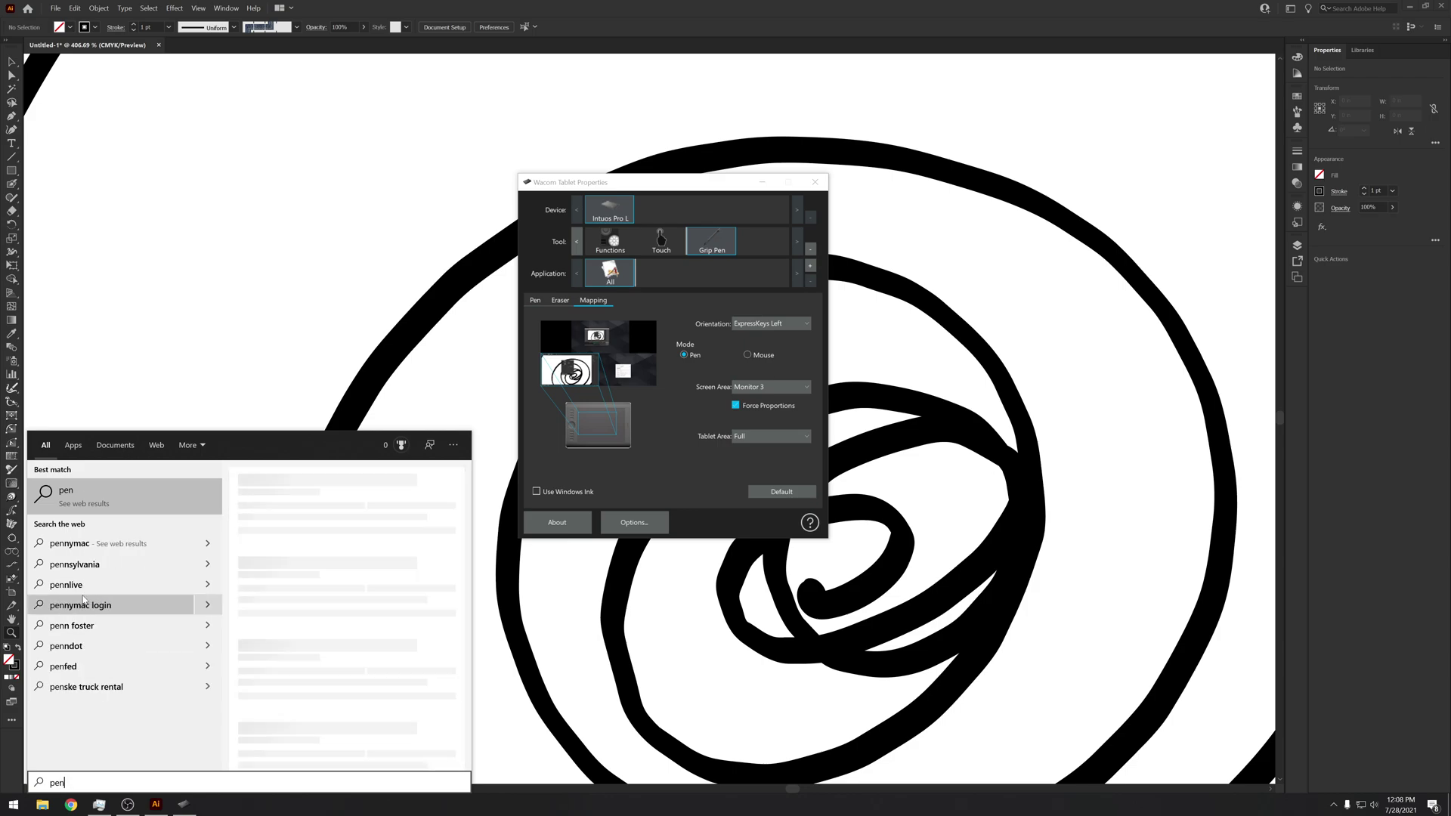
type(" an")
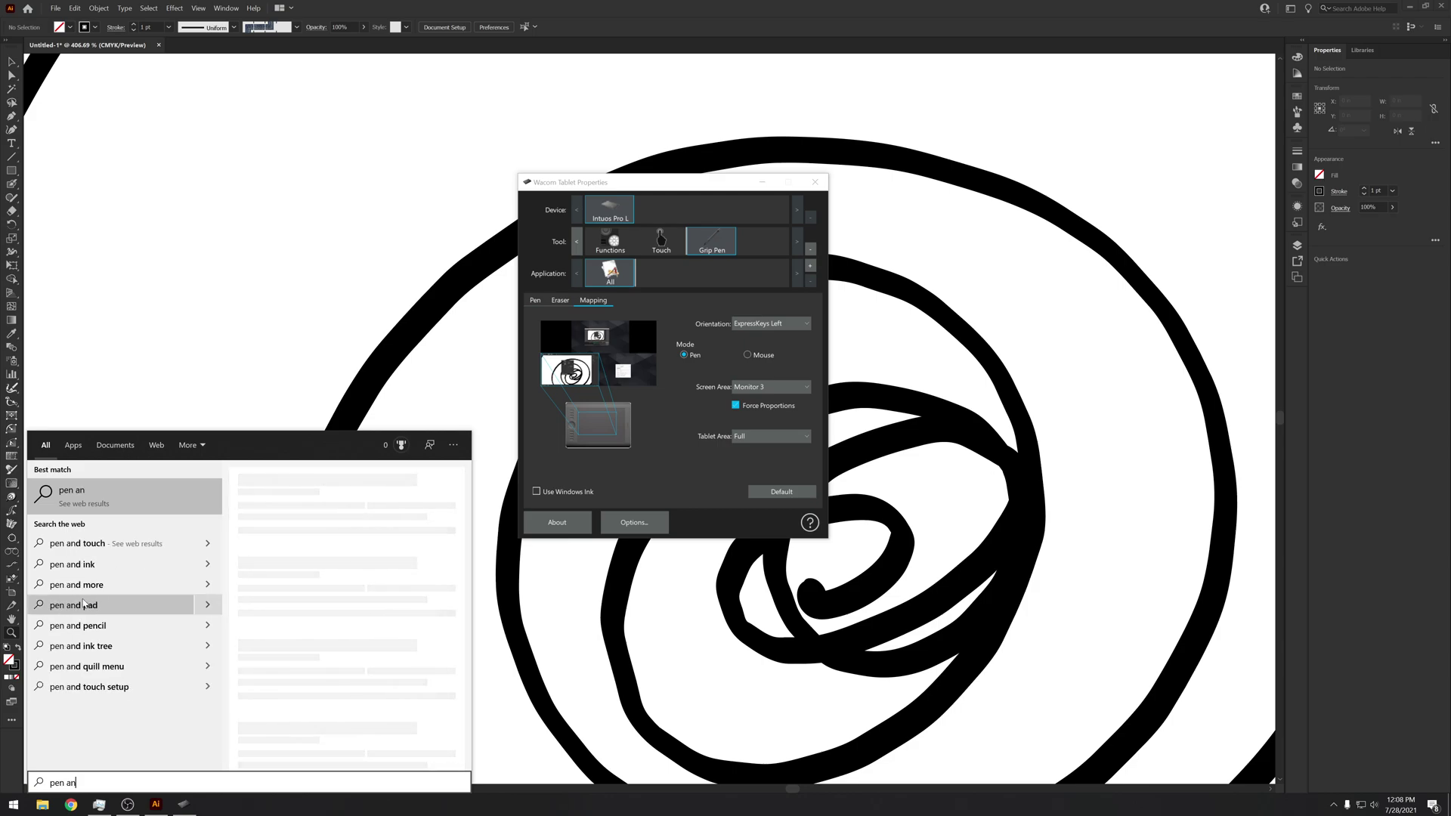
key("Escape")
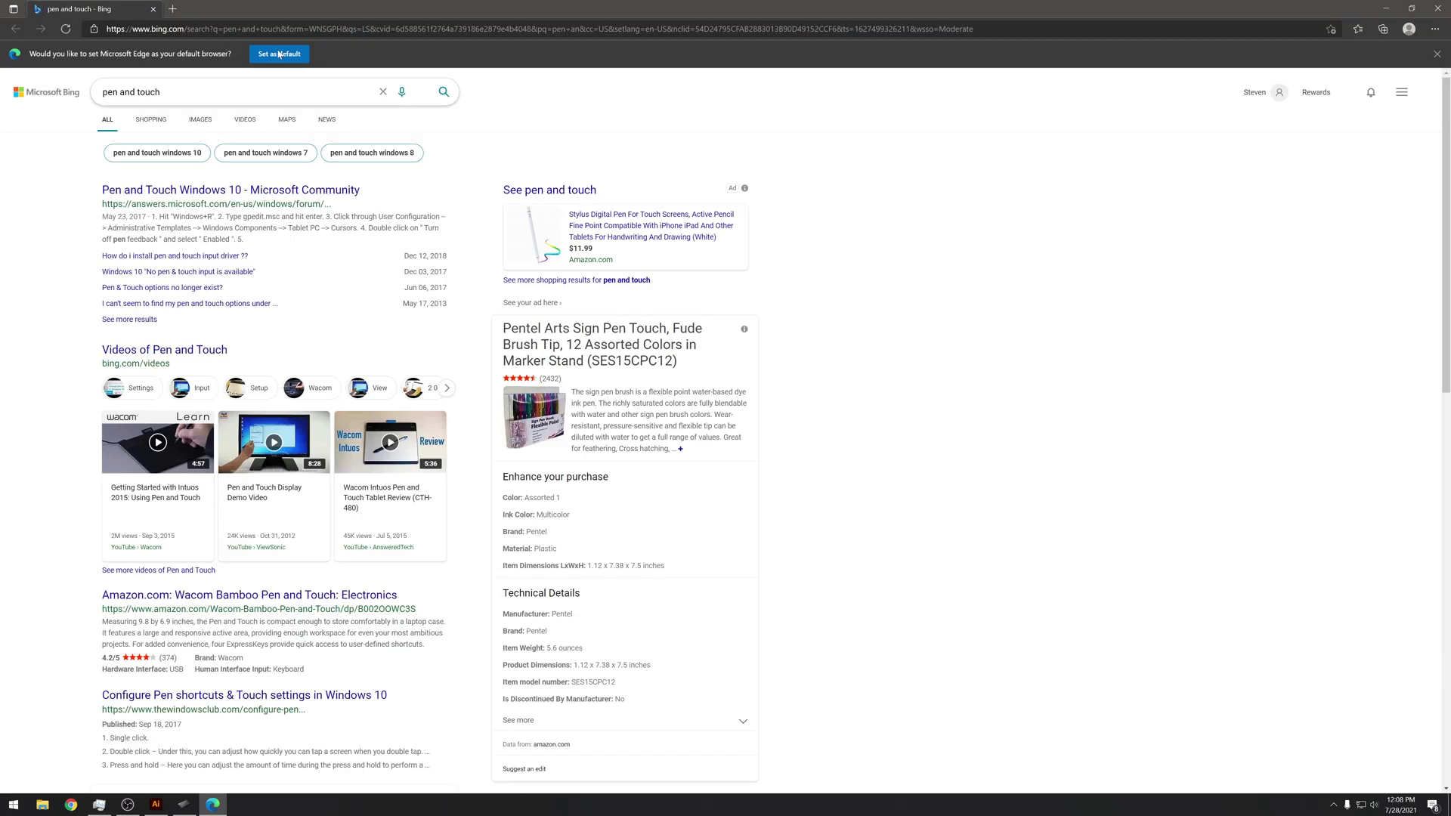
left_click(154, 9)
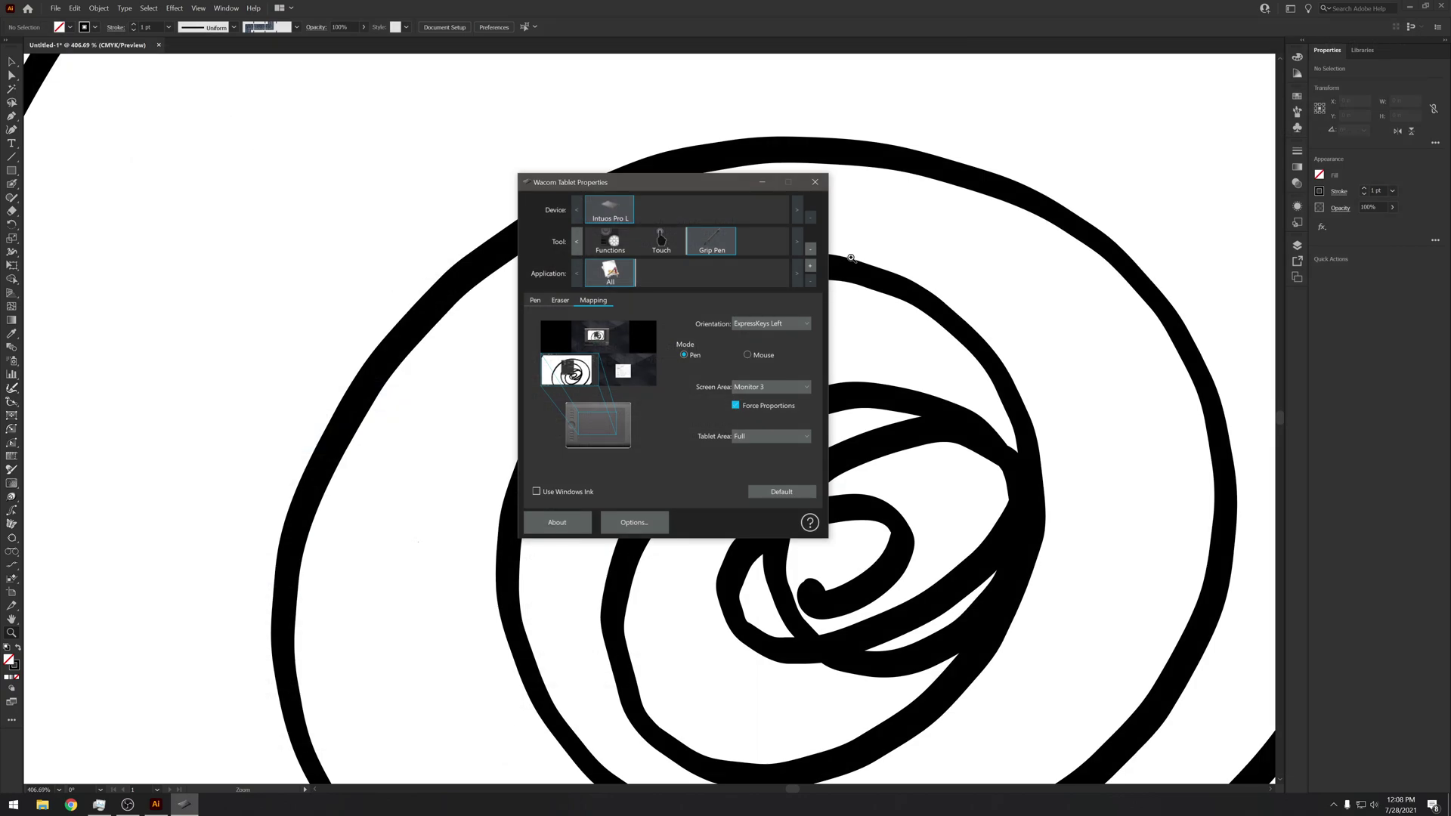
Close Wacom Tablet Properties, fit the artboard and delete all the spiral artwork
left_click(816, 185)
key("ctrl+0")
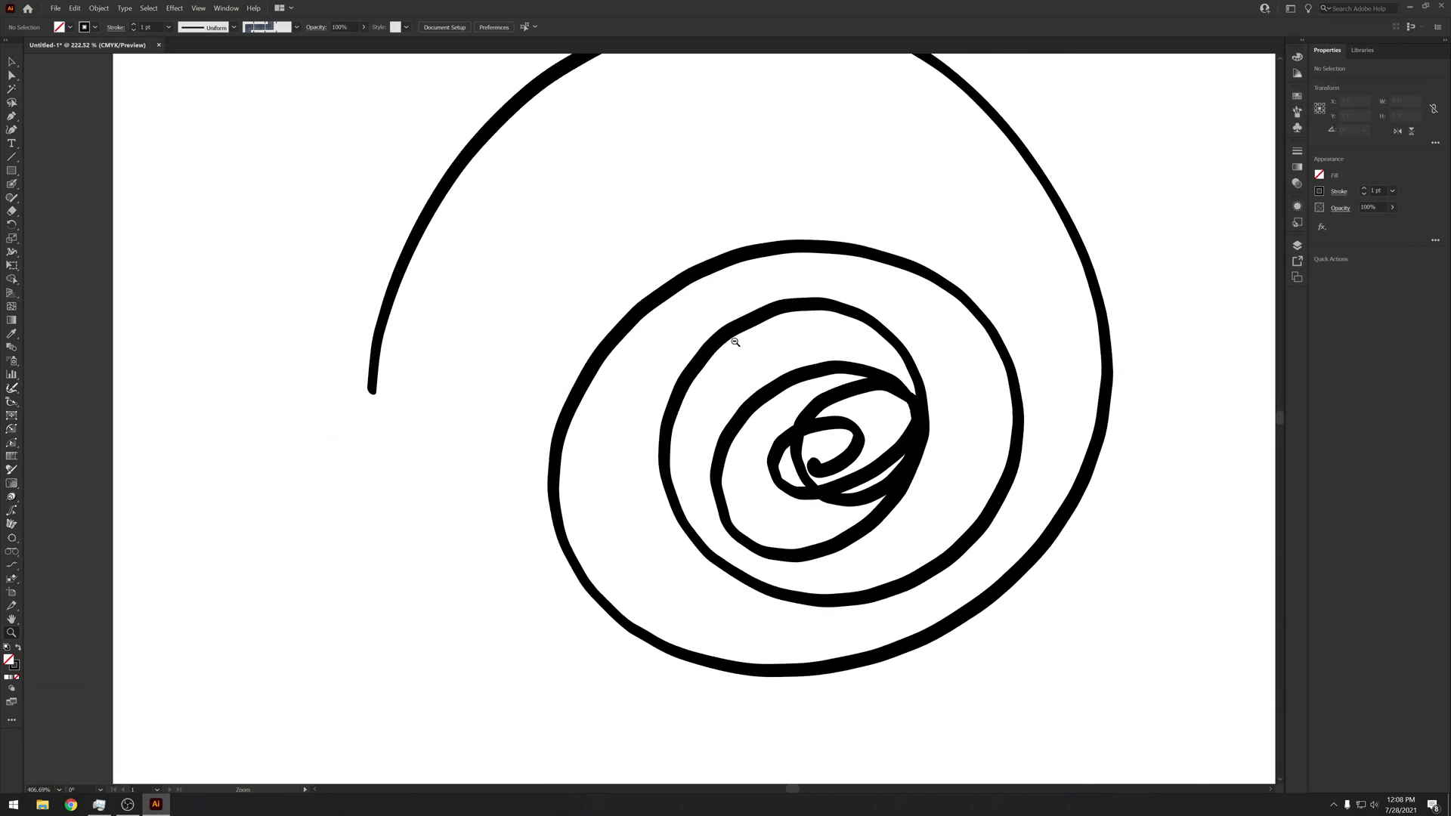
key("ctrl+a")
key("Delete")
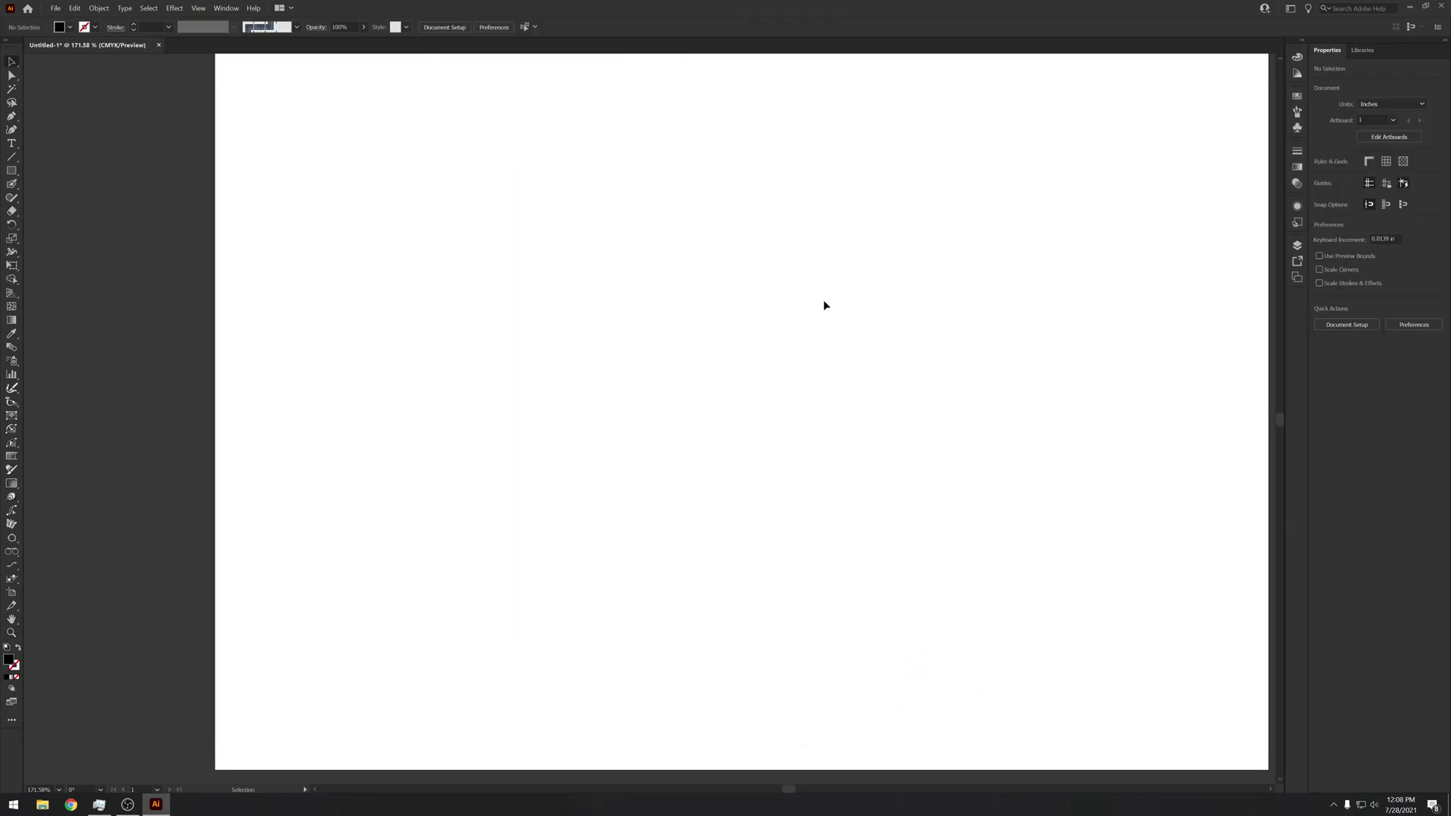
Pan and zoom to reframe the blank artboard in the window
mouse_move(823, 300)
left_mouse_down()
mouse_move(564, 347)
mouse_move(596, 256)
mouse_move(570, 266)
left_mouse_up()
key("z")
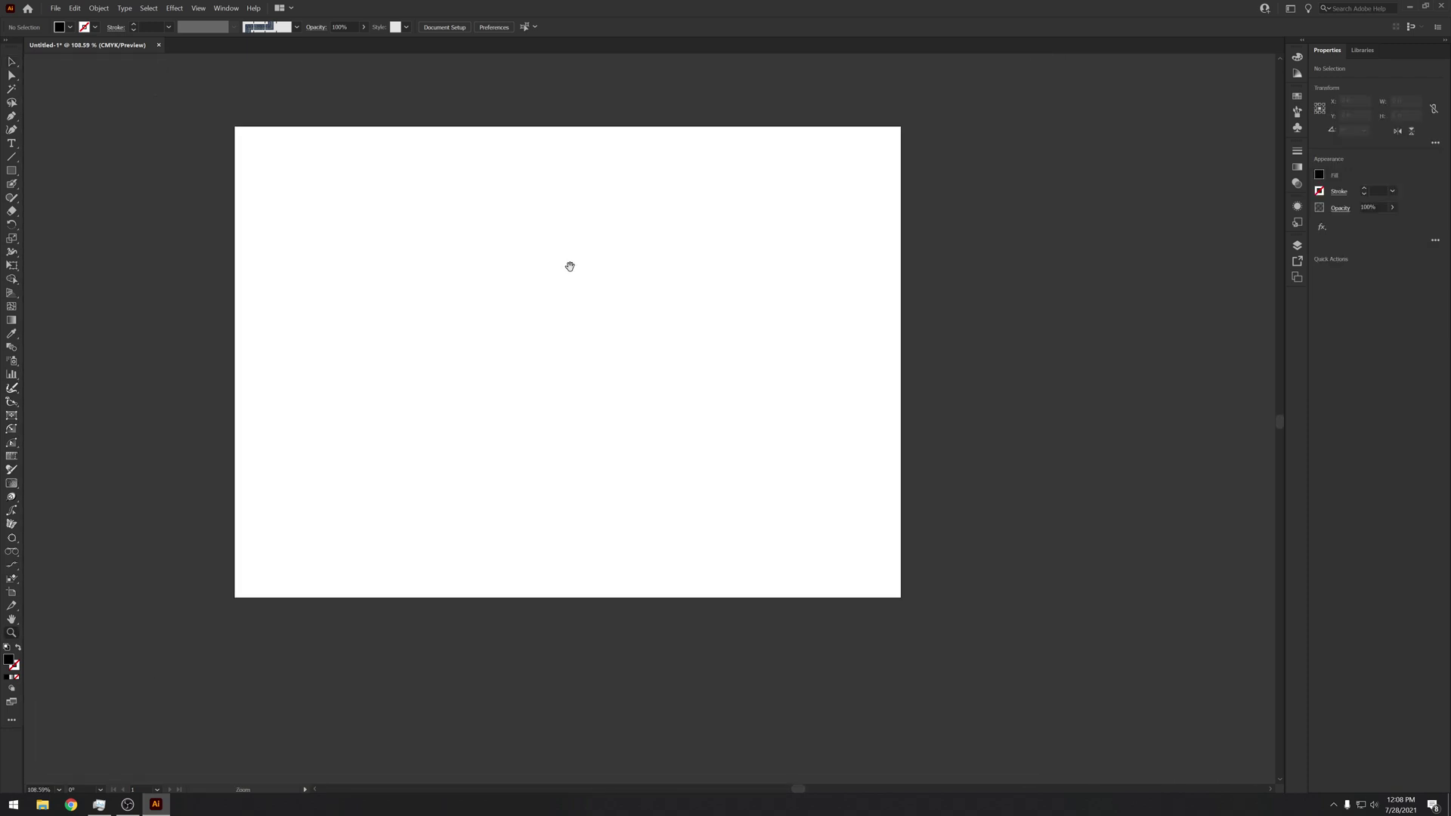
scroll(513, 304, "up", 2)
scroll(513, 304, "up", 2)
left_click_drag(554, 333, 606, 277)
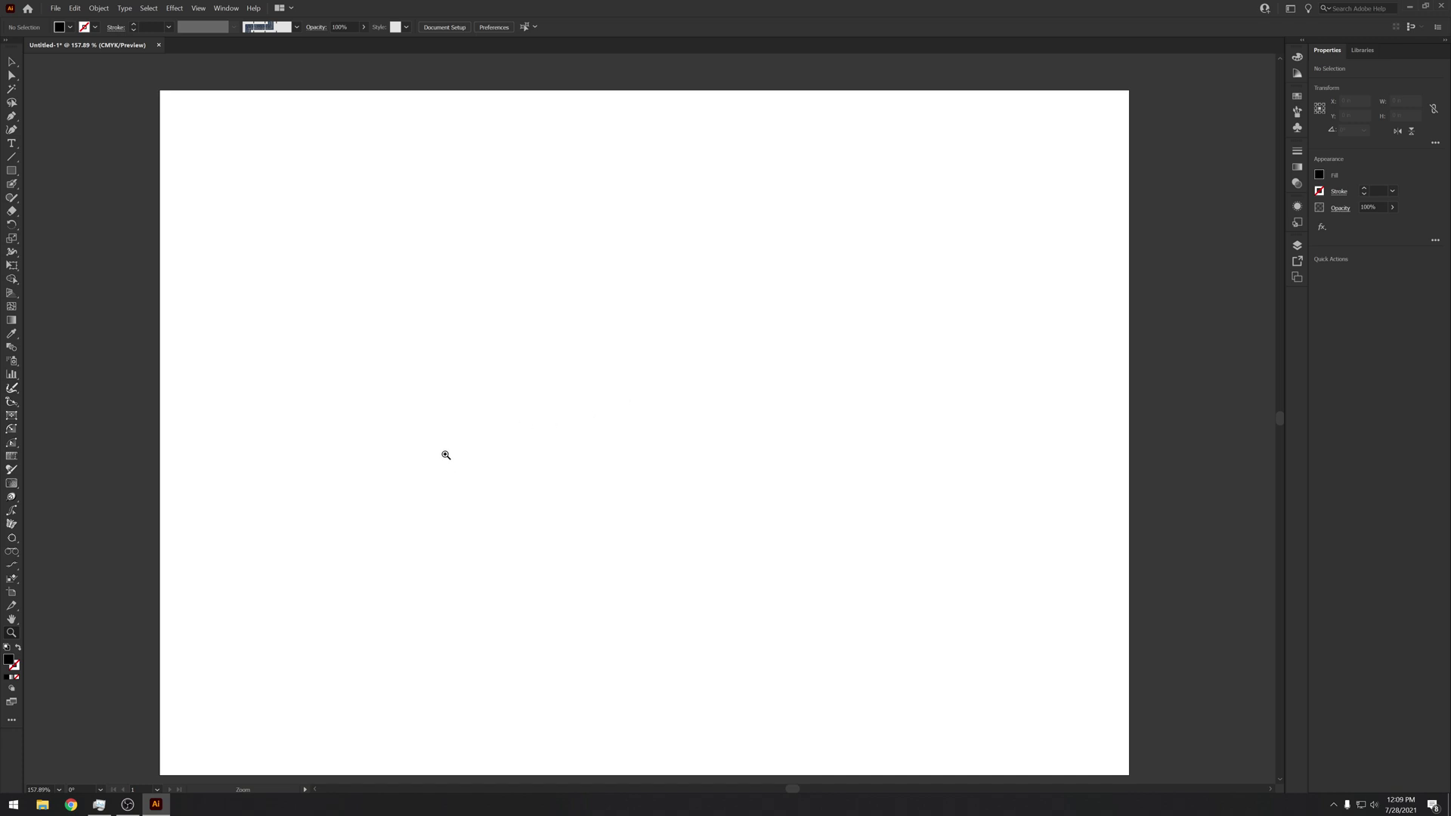
scroll(464, 402, "down", 1)
left_click_drag(464, 398, 469, 377)
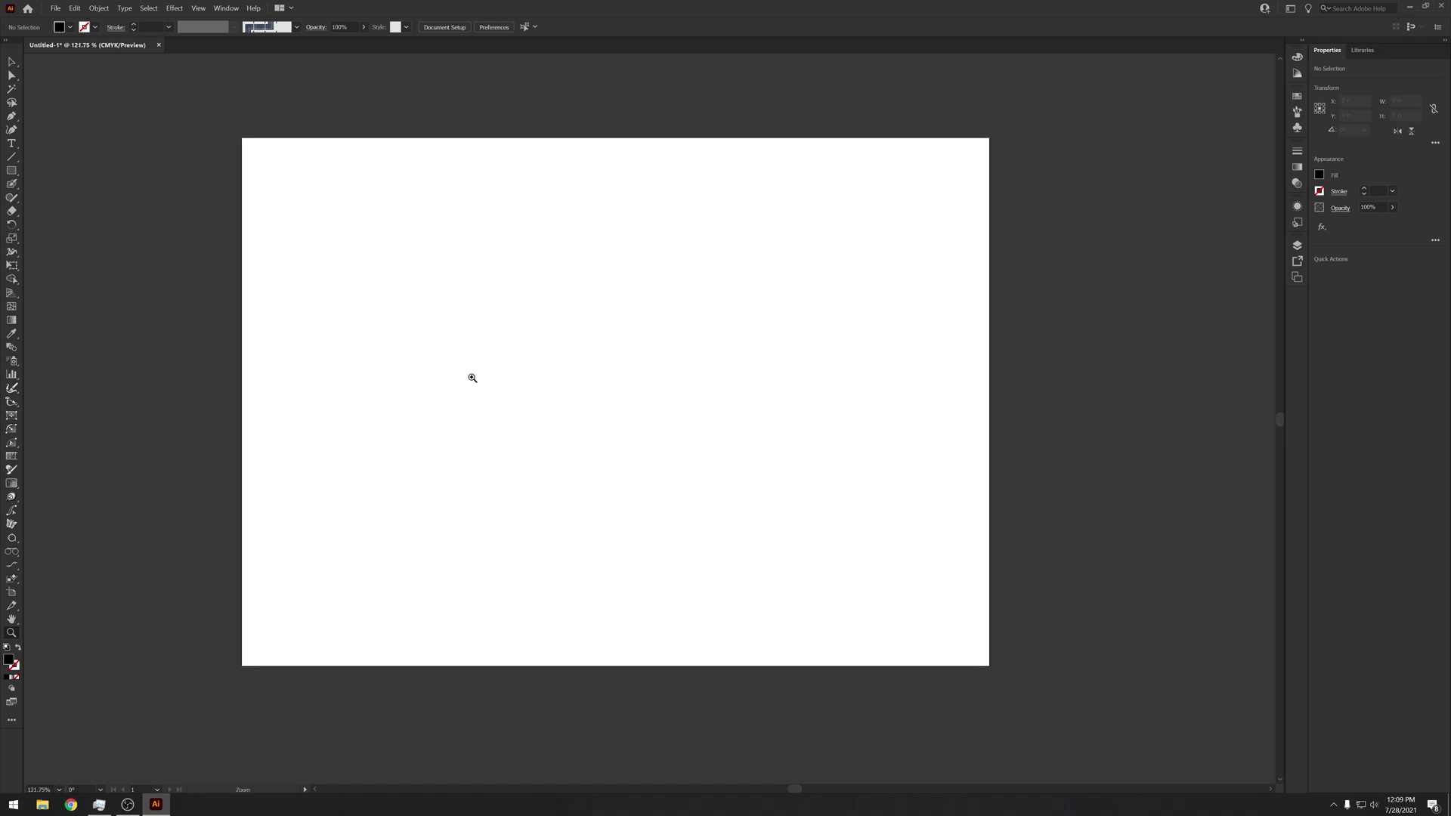
scroll(472, 377, "up", 2)
scroll(516, 376, "down", 1)
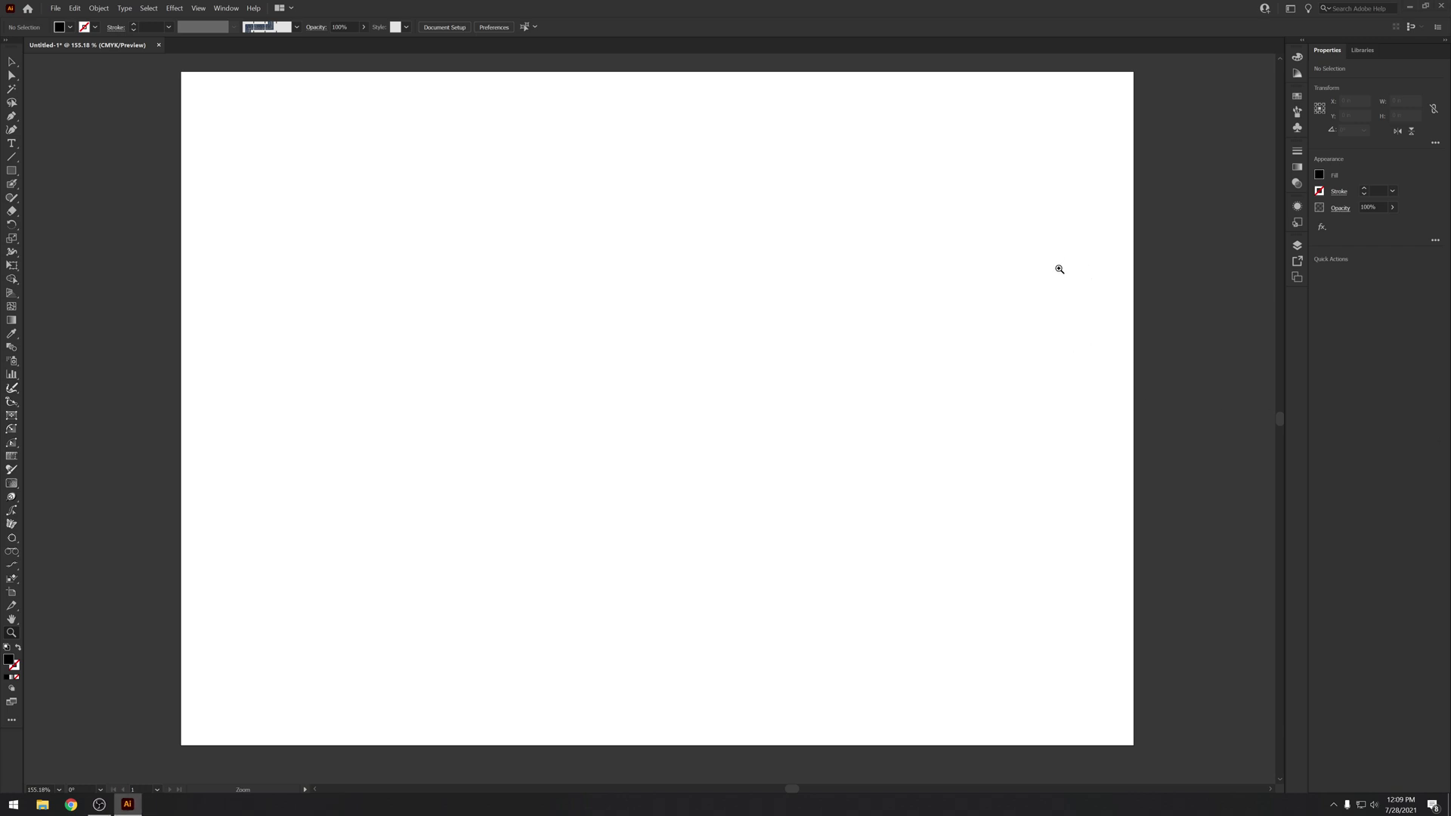
key("shift+b")
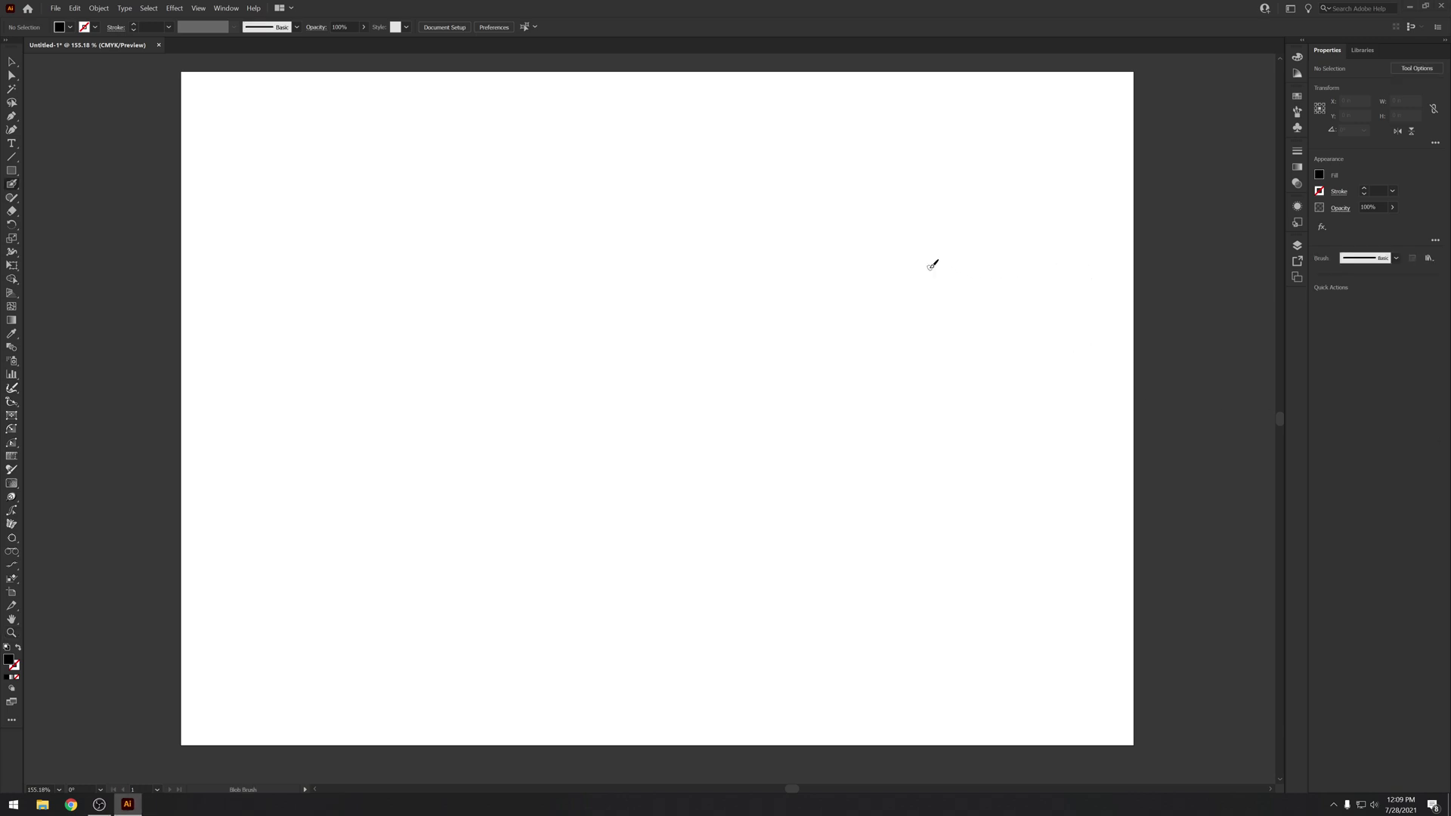
mouse_move(410, 449)
left_mouse_down()
mouse_move(588, 169)
mouse_move(754, 520)
left_mouse_up()
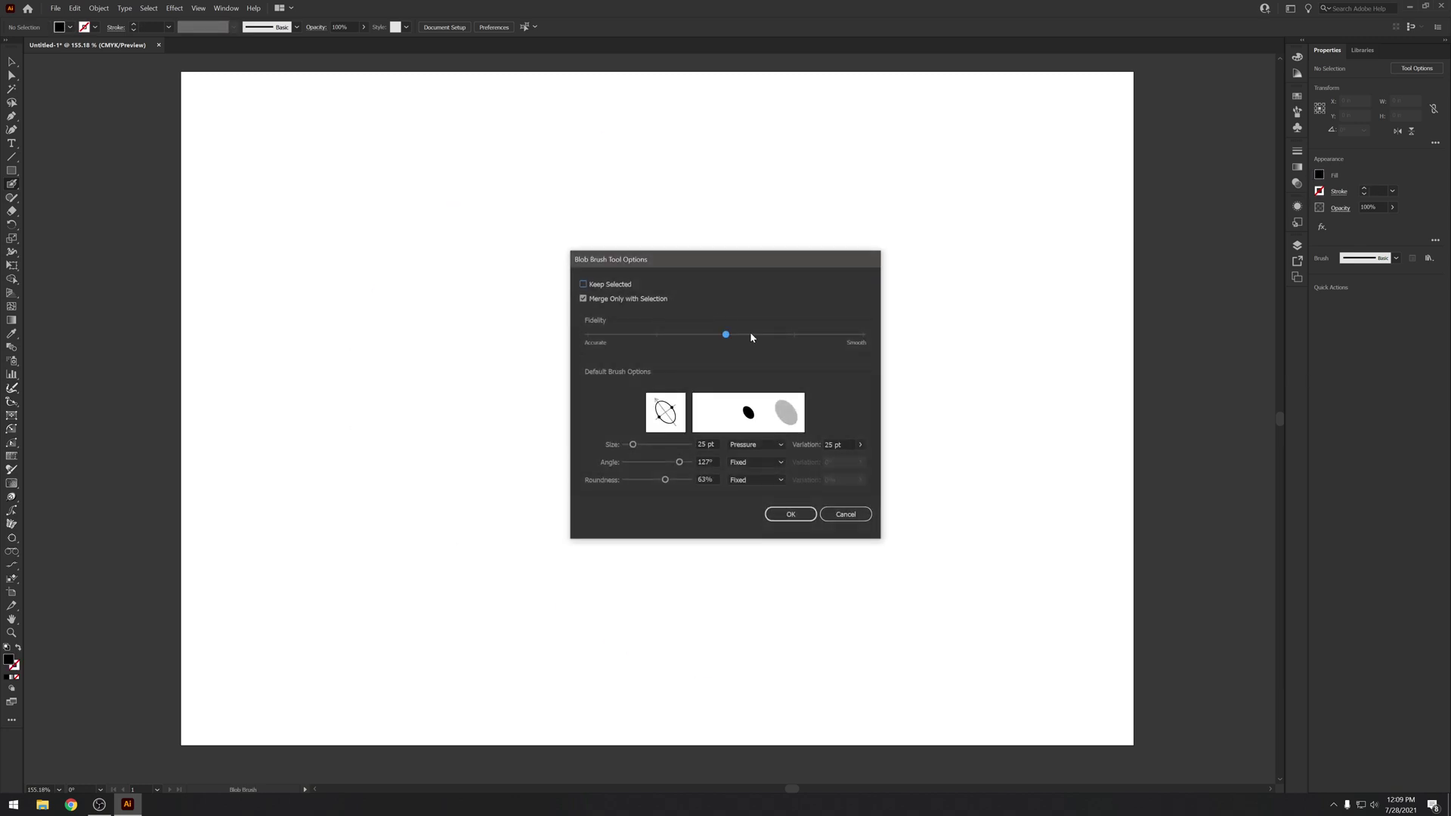
key("Return")
mouse_move(354, 533)
left_mouse_down()
mouse_move(511, 153)
mouse_move(551, 646)
mouse_move(566, 455)
mouse_move(684, 394)
left_mouse_up()
key("ctrl+z")
mouse_move(428, 558)
left_mouse_down()
mouse_move(470, 505)
mouse_move(696, 562)
left_mouse_up()
key("ctrl+z")
key("bracketleft")
key("bracketleft")
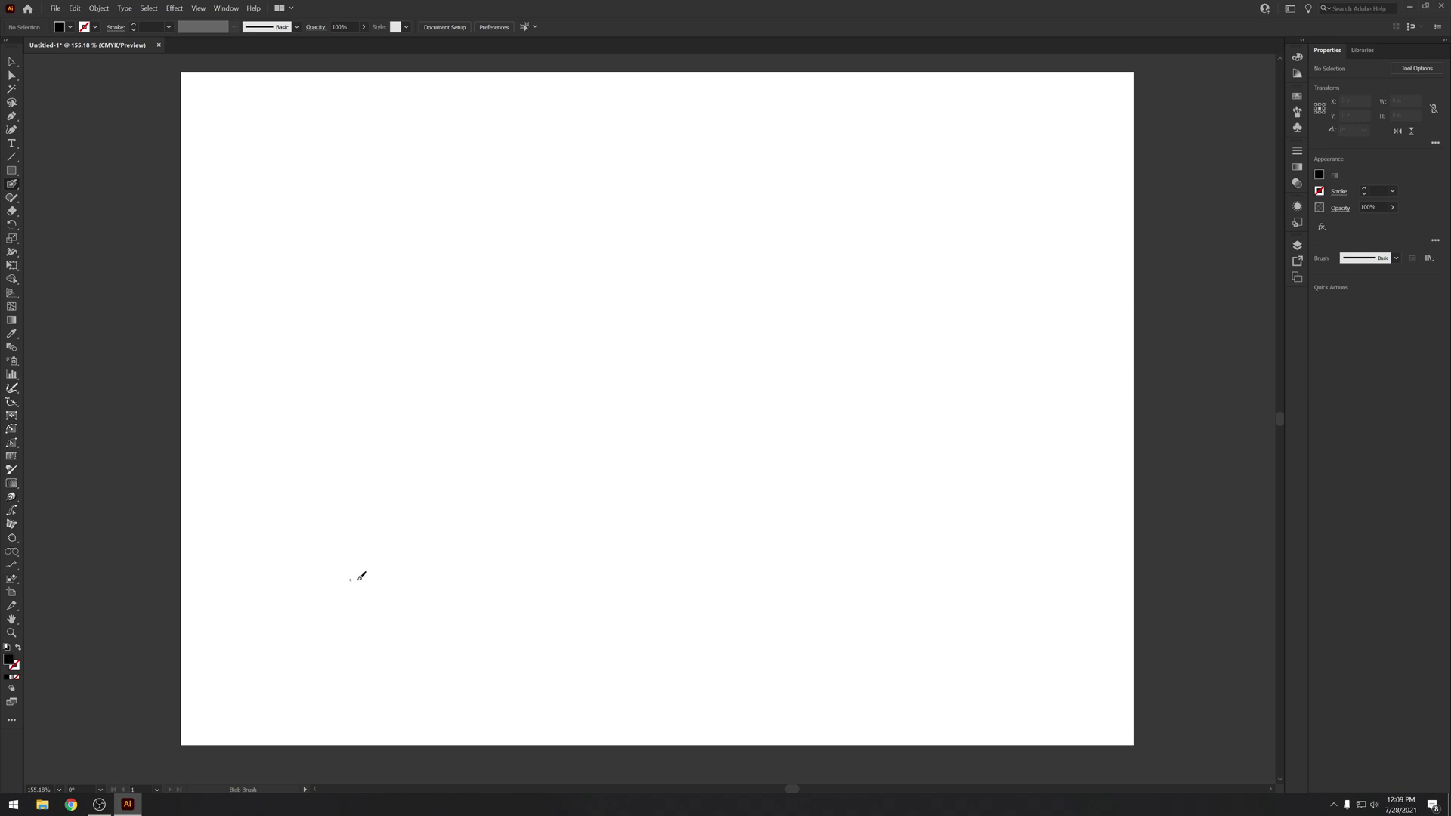
mouse_move(447, 423)
left_mouse_down()
mouse_move(691, 120)
mouse_move(797, 283)
mouse_move(680, 409)
mouse_move(800, 424)
mouse_move(810, 334)
mouse_move(828, 471)
mouse_move(662, 523)
mouse_move(641, 378)
mouse_move(652, 359)
mouse_move(709, 346)
mouse_move(619, 223)
left_mouse_up()
key("v")
key("ctrl+a")
key("Delete")
left_click(494, 27)
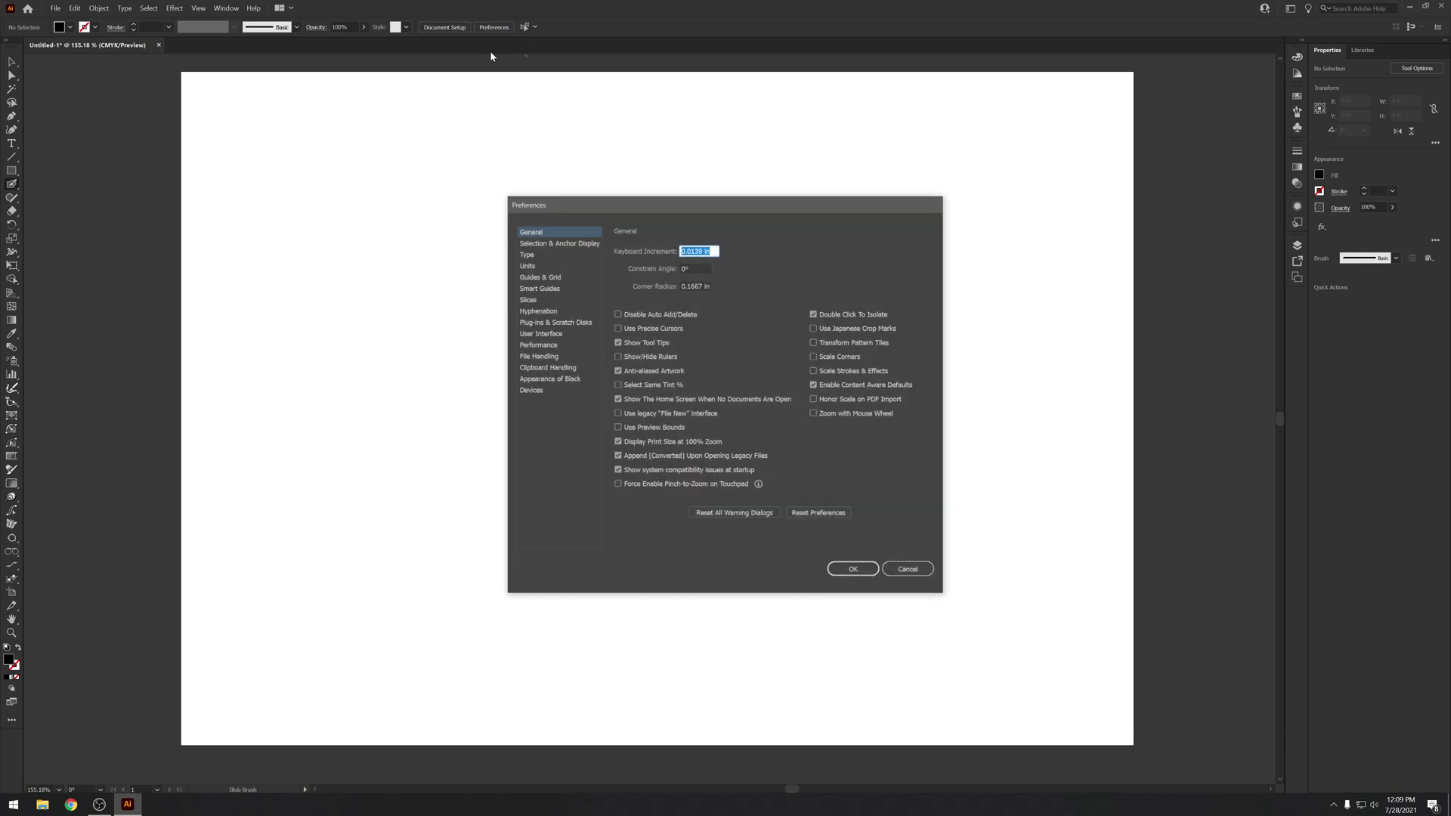
left_click(552, 346)
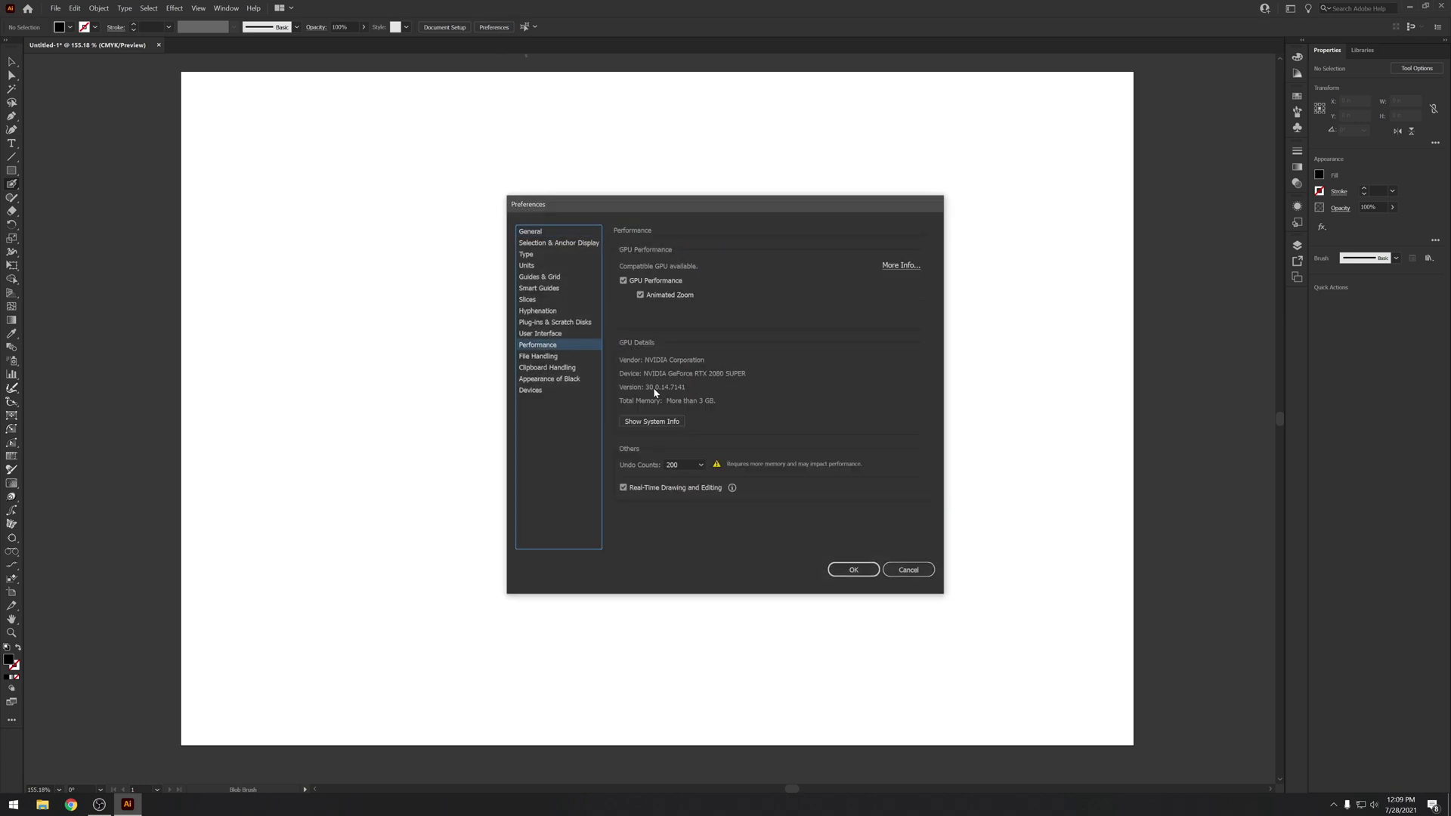
left_click(666, 422)
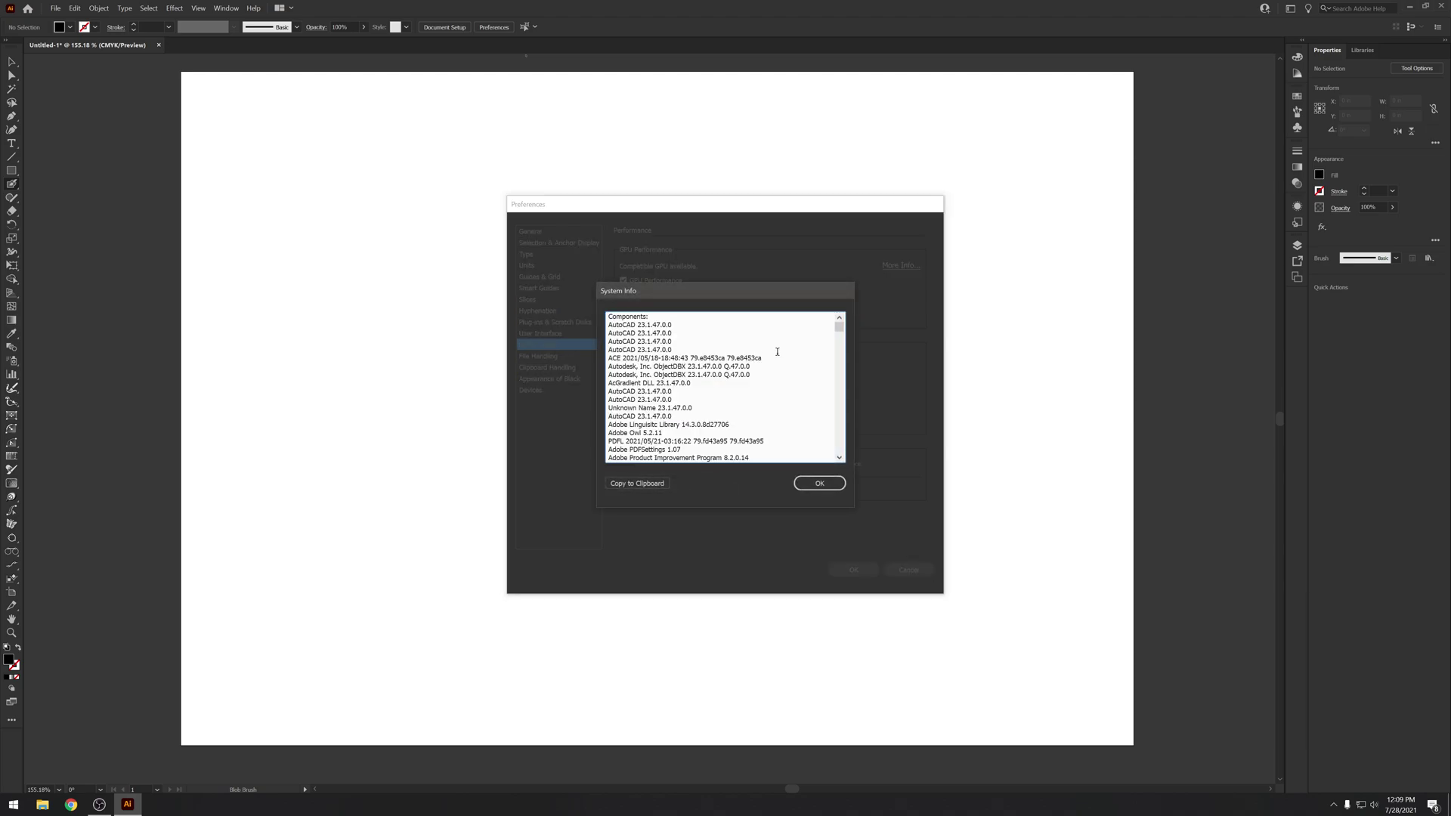
left_click_drag(841, 331, 826, 395)
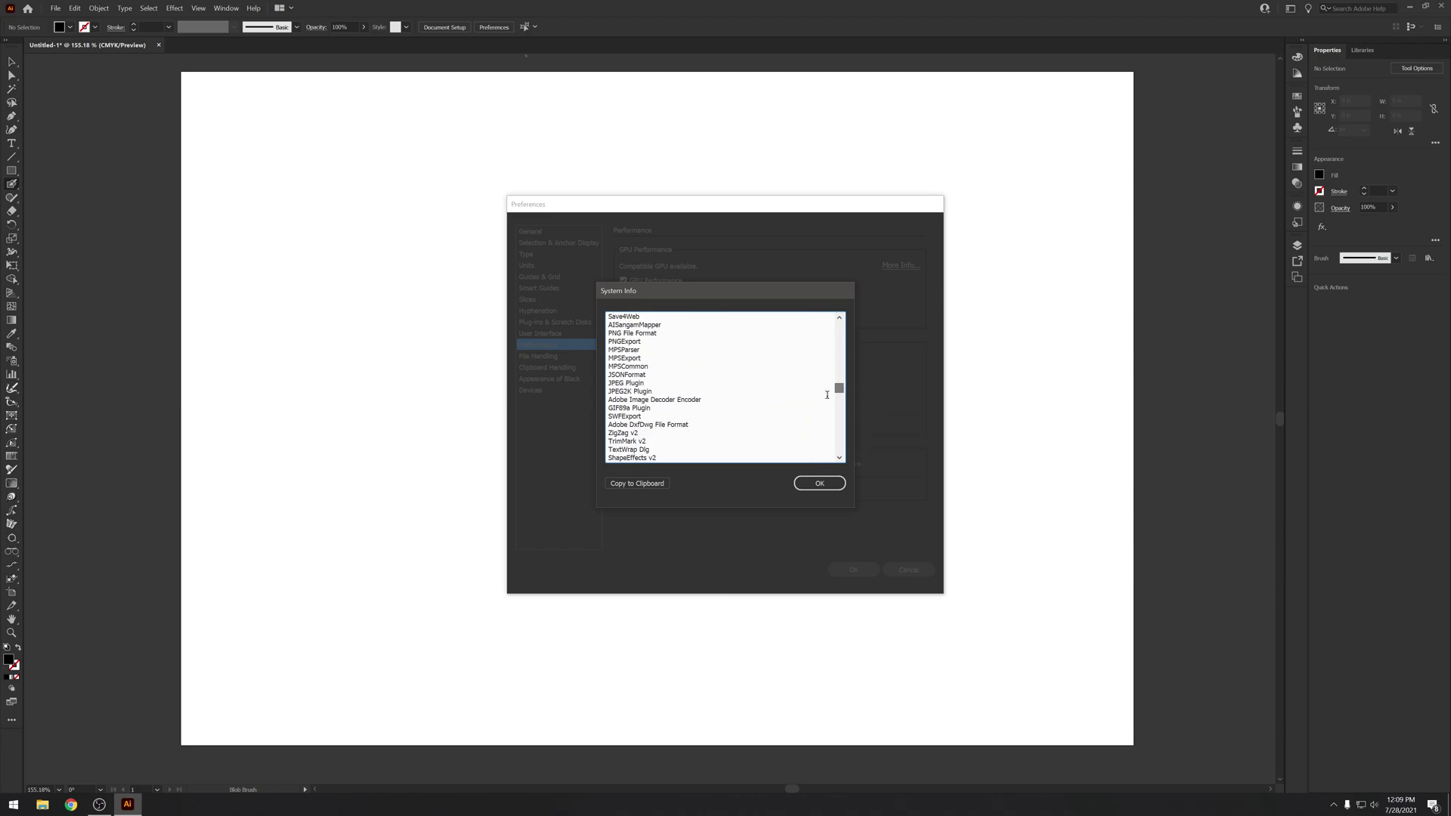
left_click(811, 483)
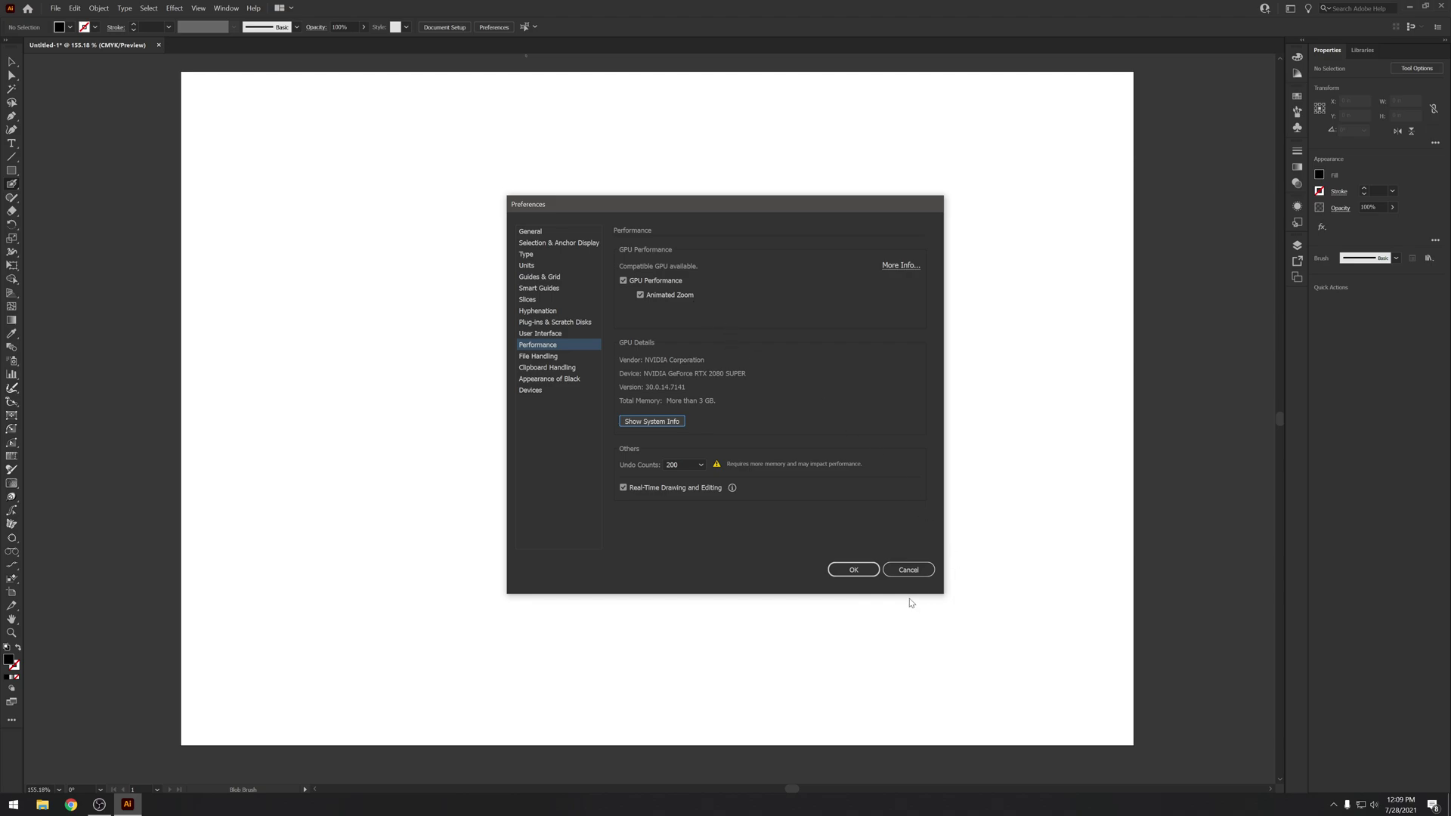
left_click(902, 569)
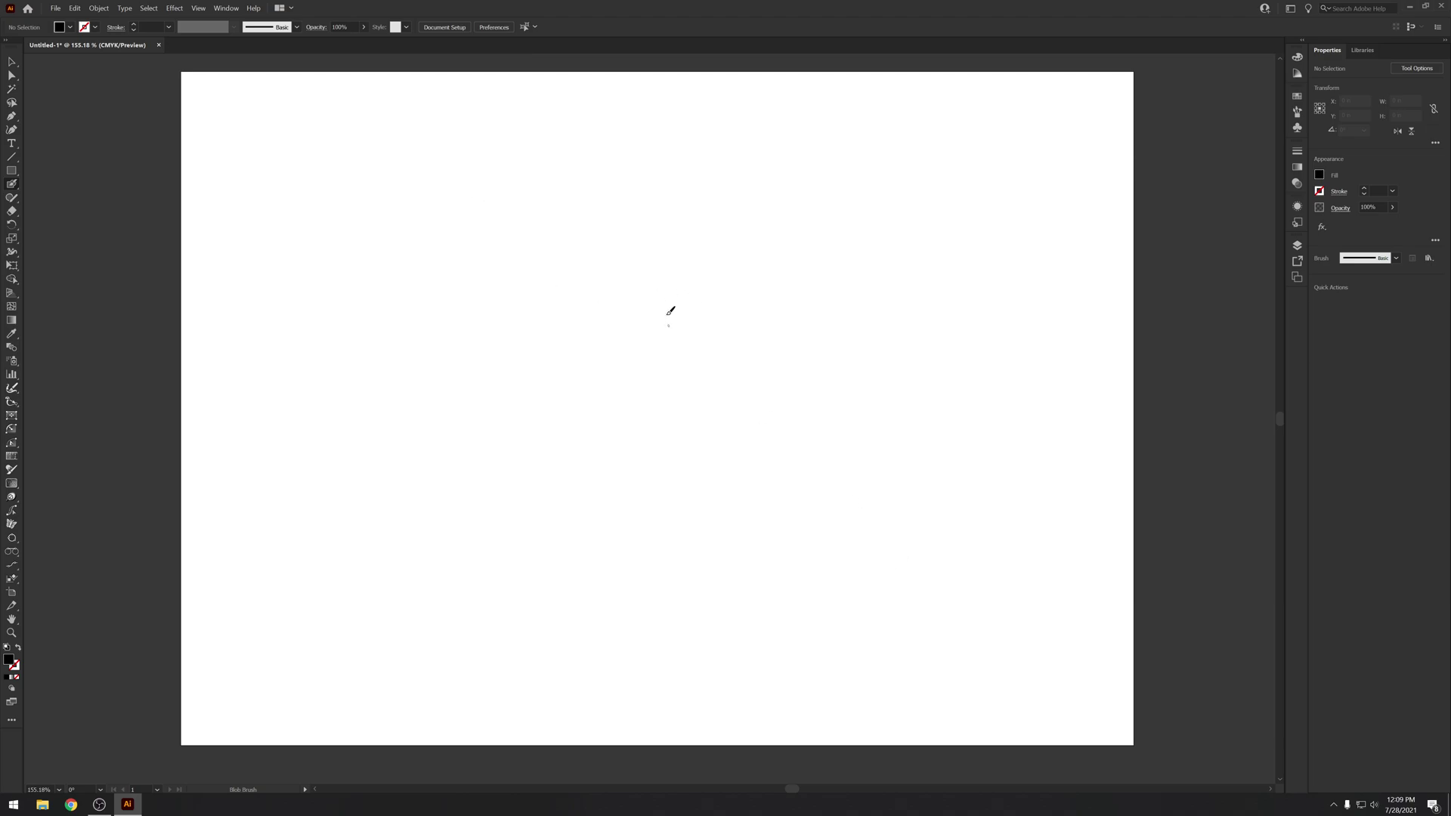
Switch to the Selection tool (V) on the blank artboard
key("v")
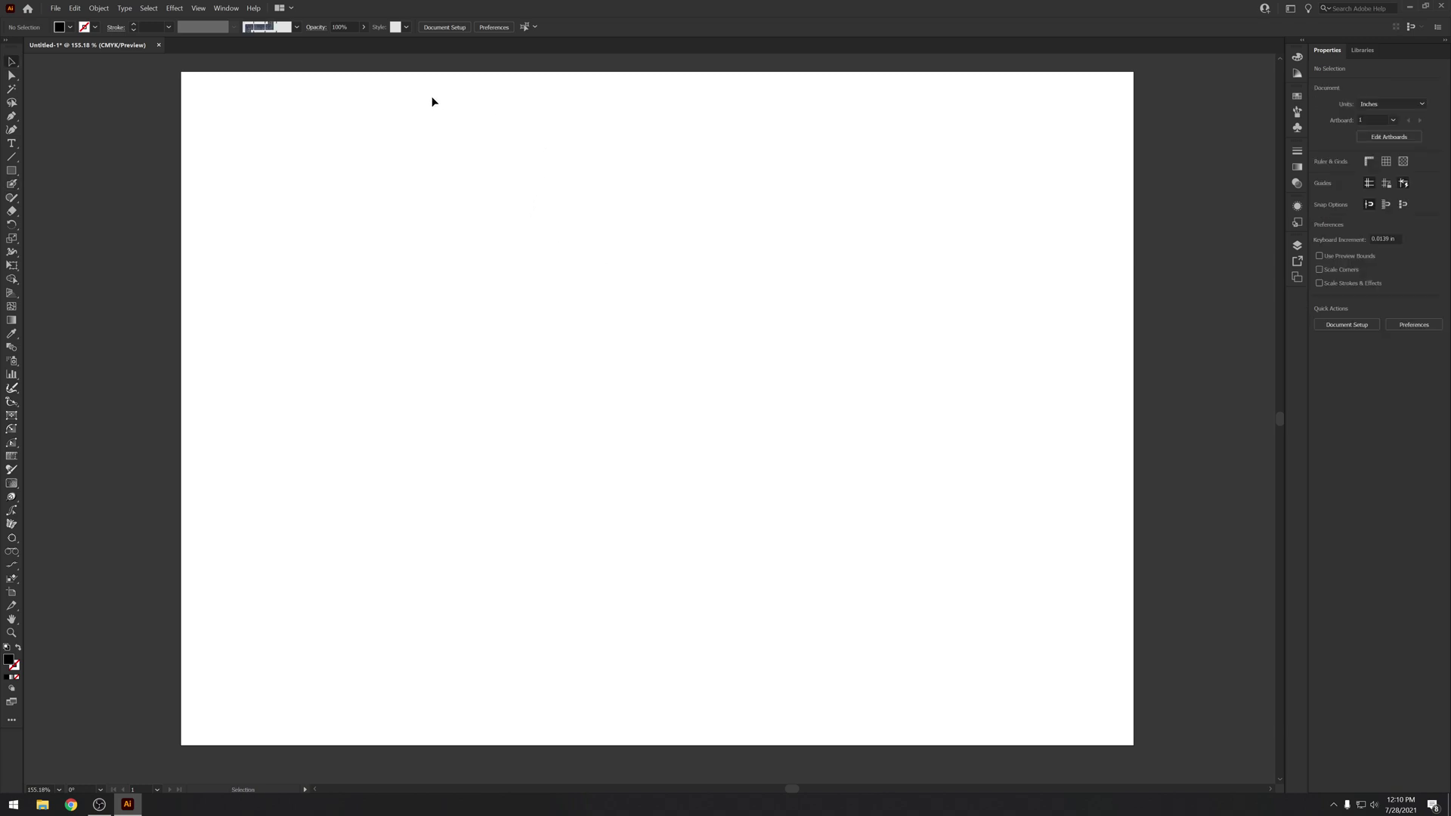